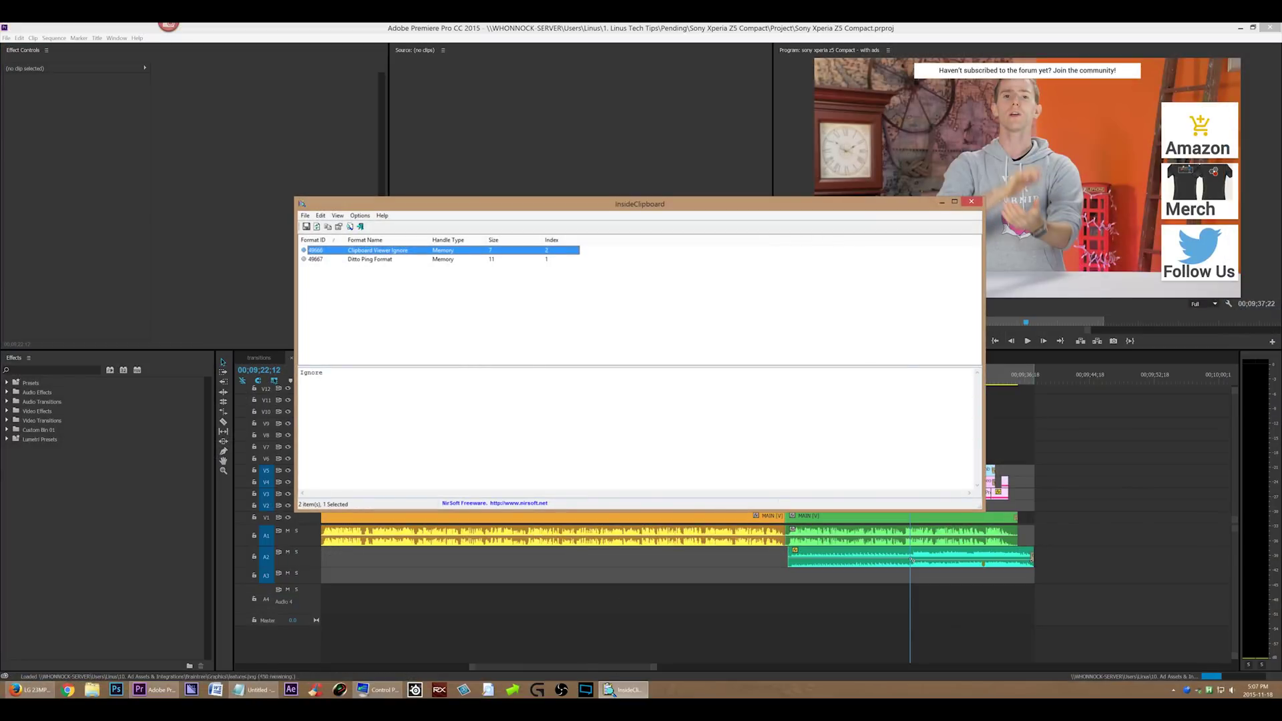
Paste the saved clips at the playhead in the "with ads" and "no ads" sequences
left_click(374, 496)
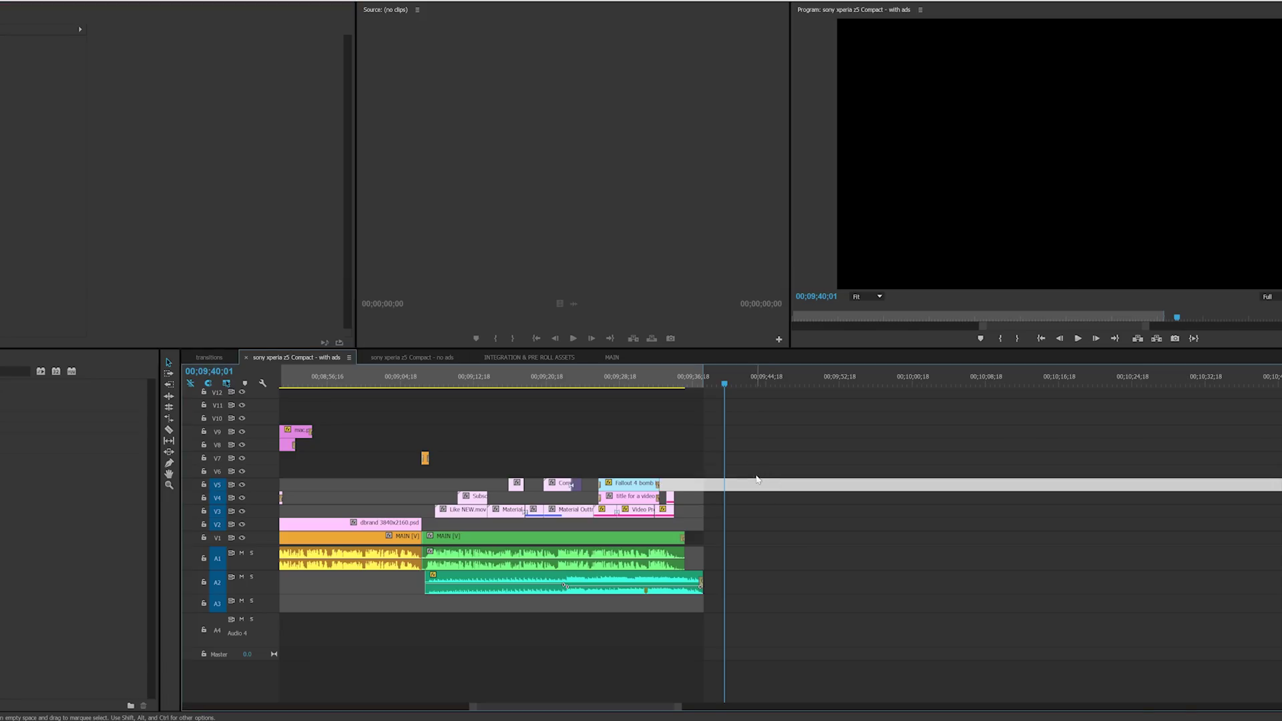
key("ctrl+v")
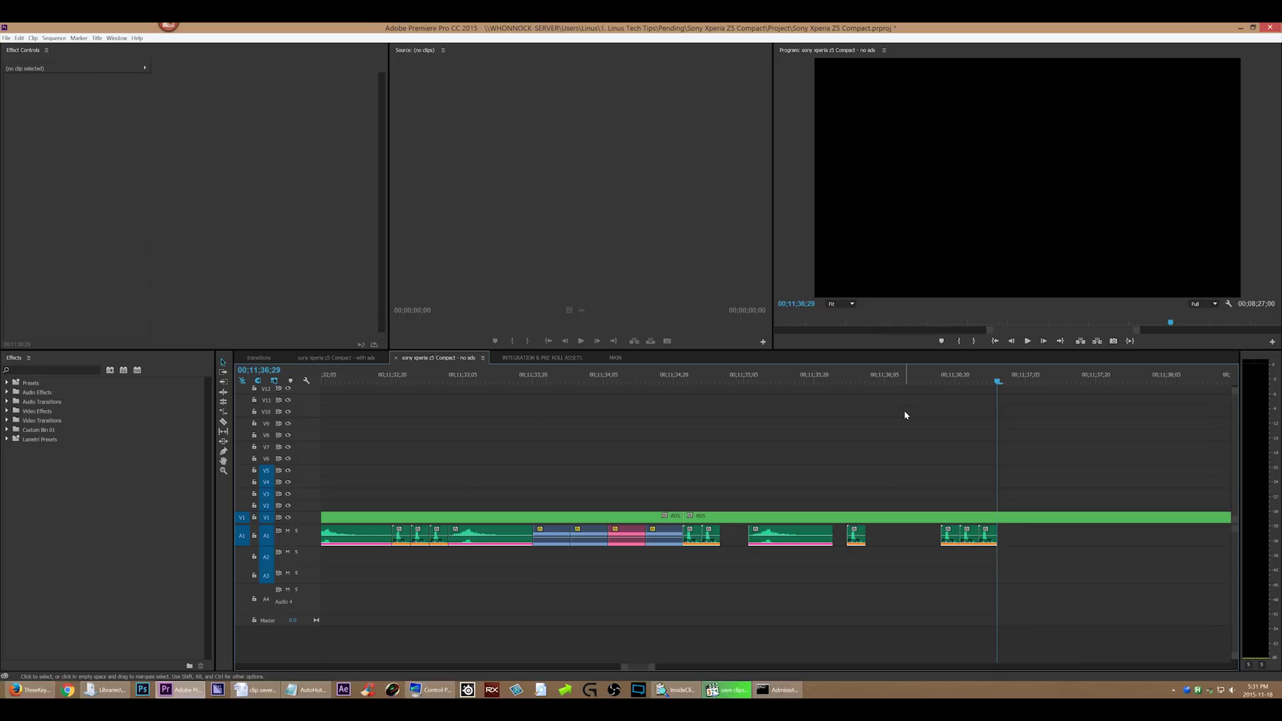
key("ctrl+v")
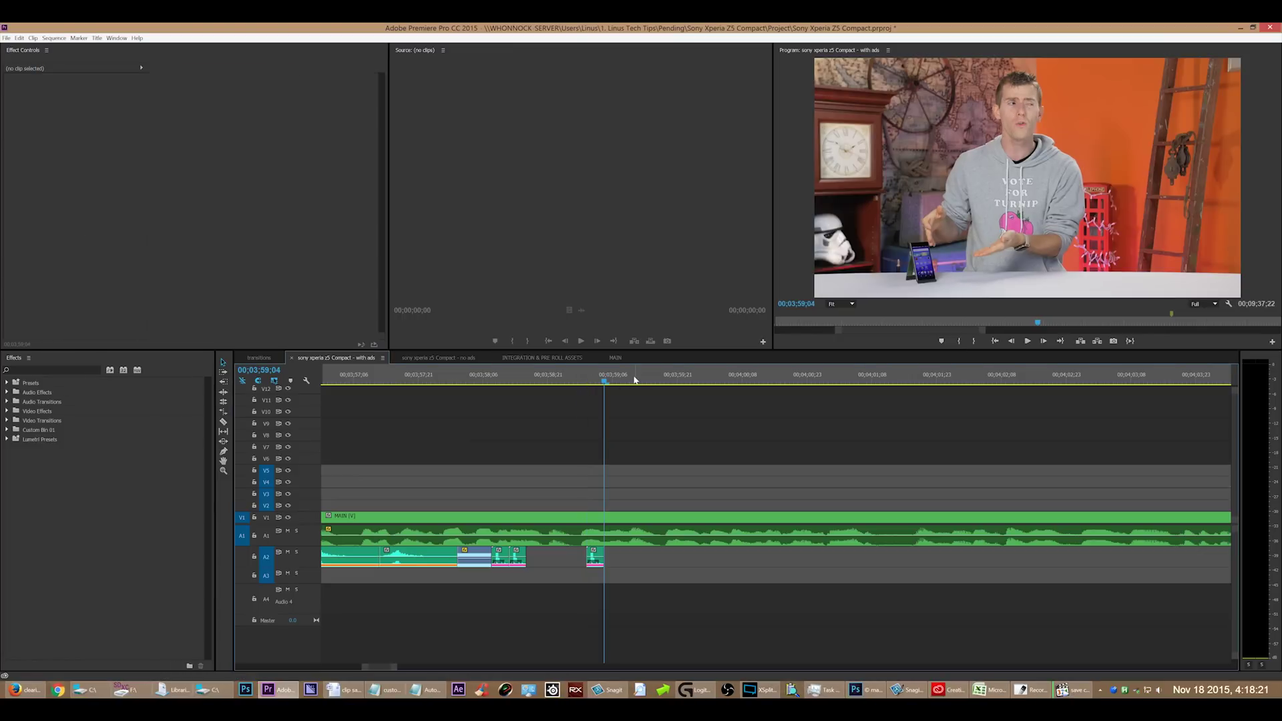
Paste the saved whoosh sound clip onto track A2 at about 00;03;59;14 and play the sequence from there
left_click_drag(635, 379, 647, 380)
key("ctrl+v")
left_click(639, 381)
key("space")
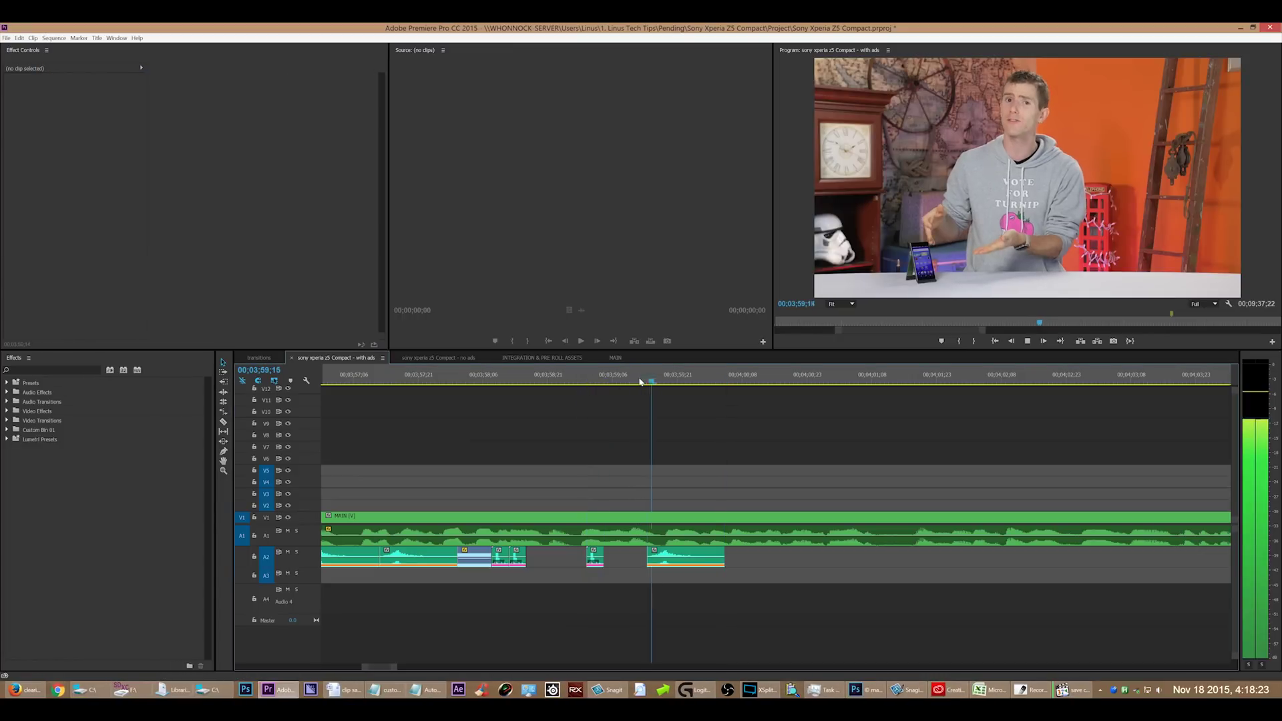
Paste the saved pop sound clip onto A2 at 00;04;00;05 and play on to 00;04;01;09
key("space")
key("ctrl+v")
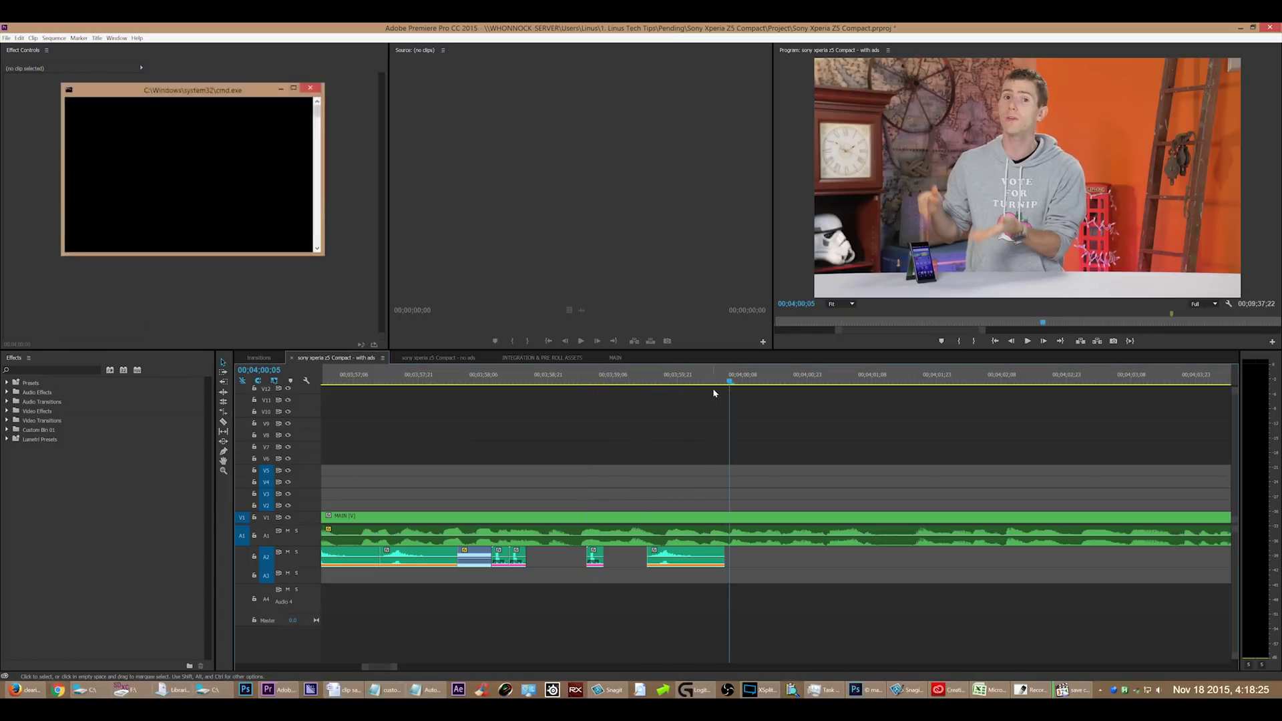
key("space")
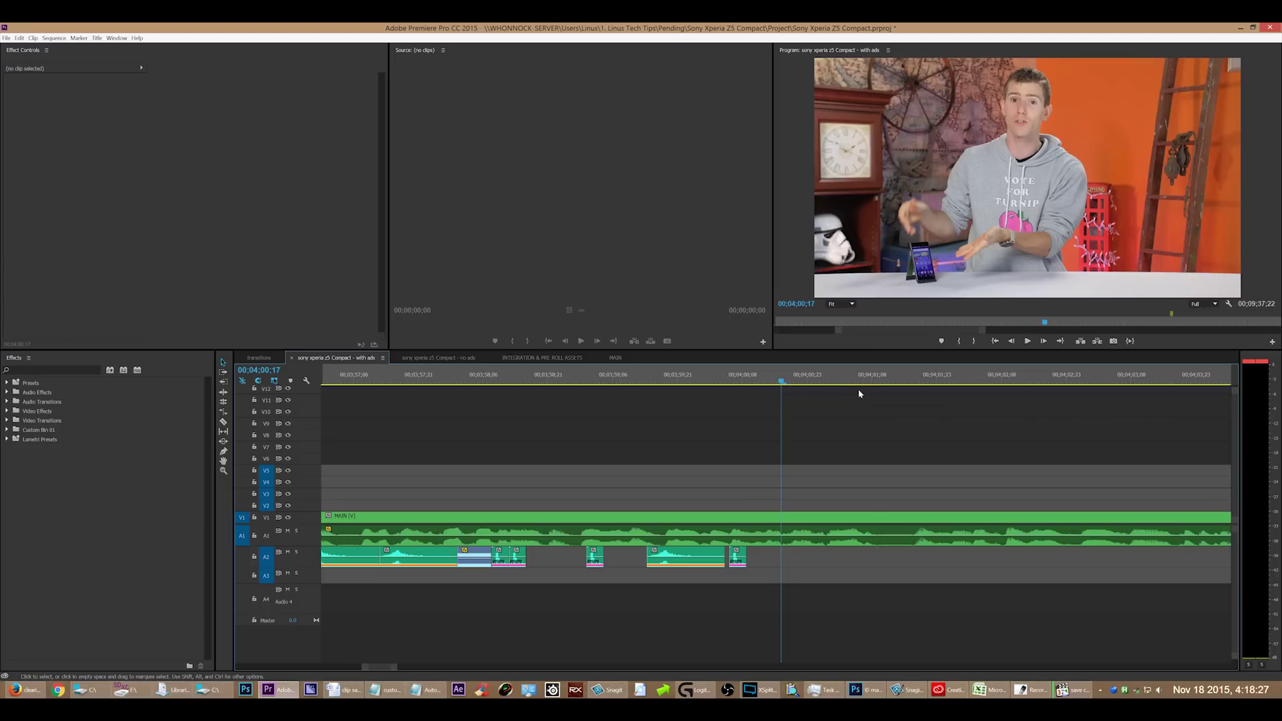
key("space")
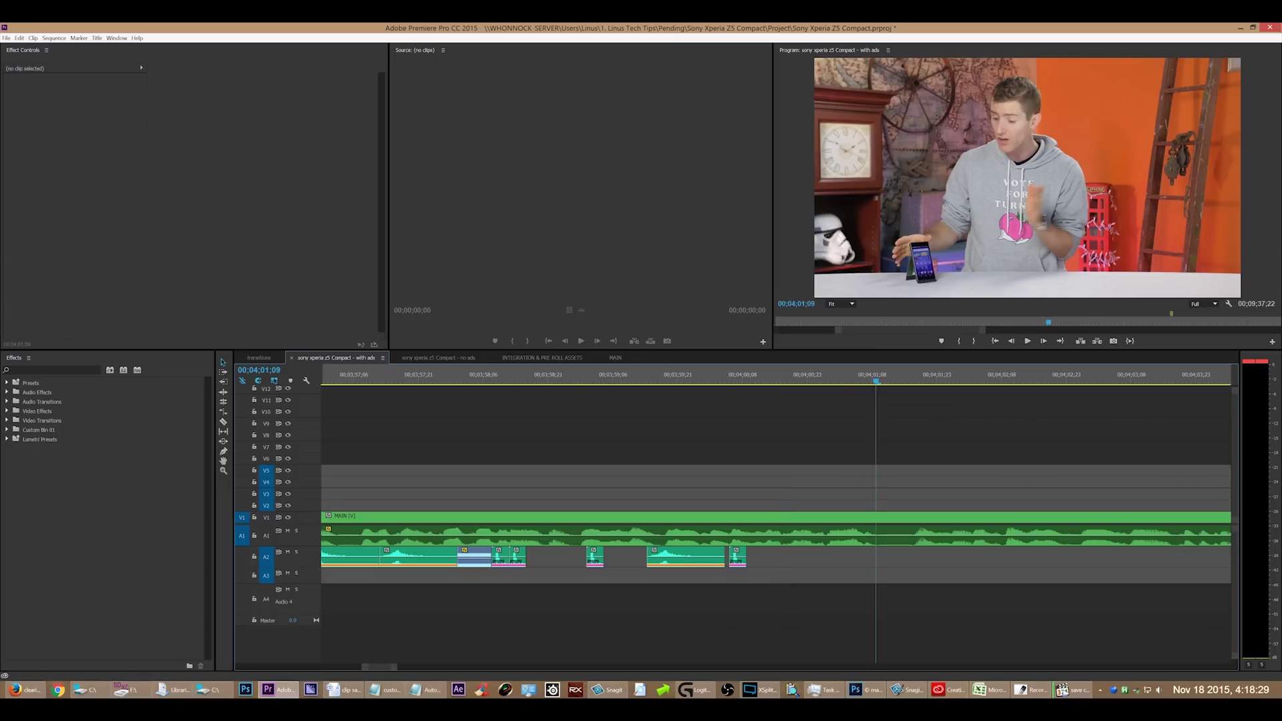
Open the taran PLOP POP sound from the SOUND EFFECTS bin as the source and place its audio on A2 at 00;04;01;09
left_click_drag(0, 334, 935, 49)
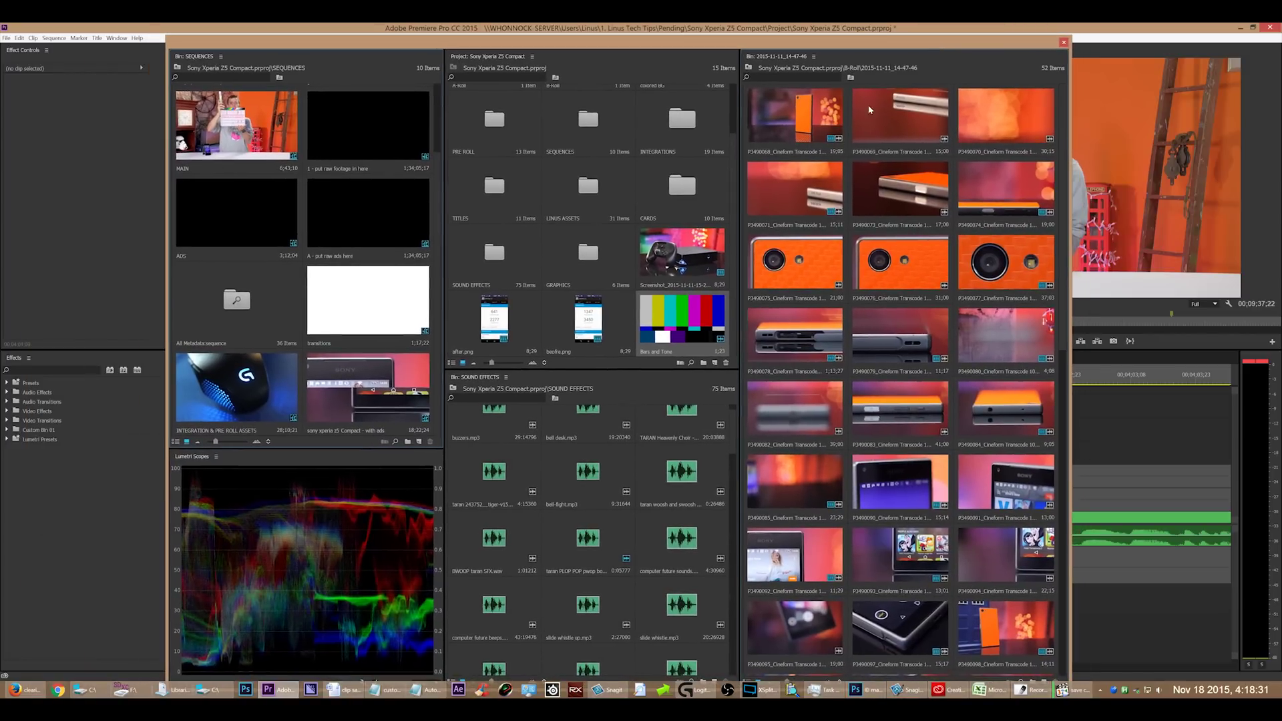
left_click(600, 483)
scroll(595, 566, "down", 1)
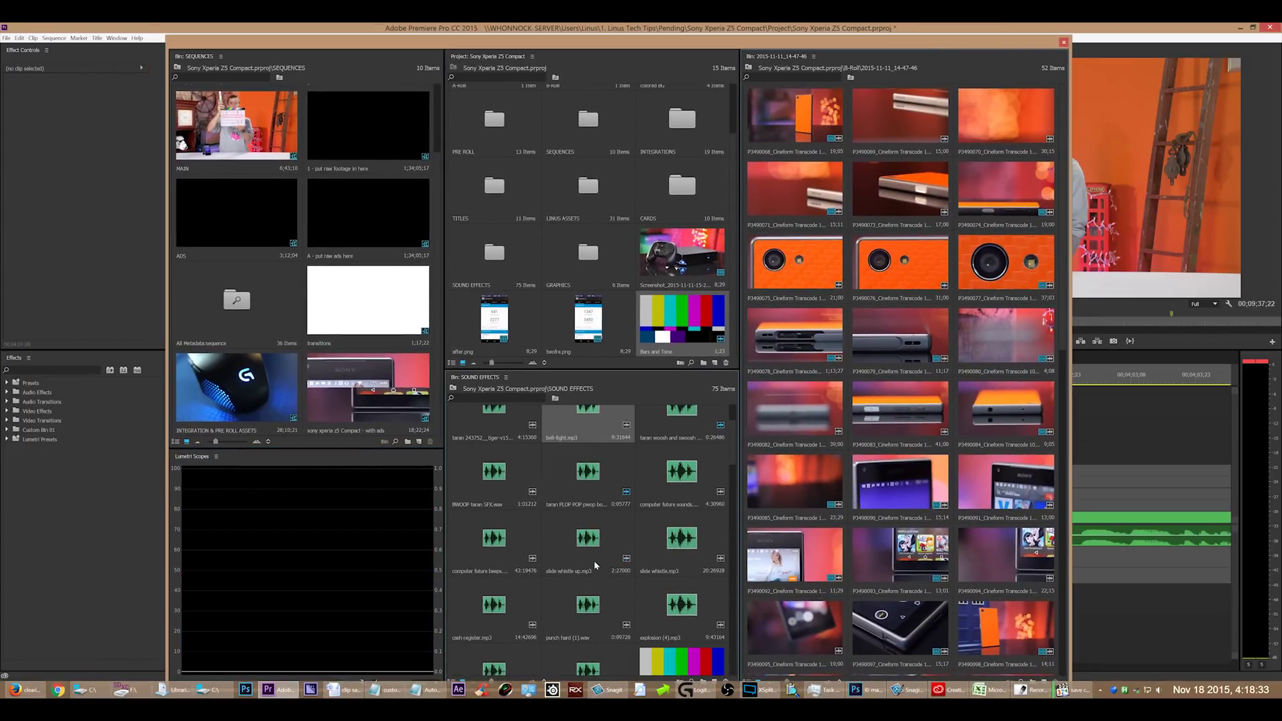
left_click(602, 481)
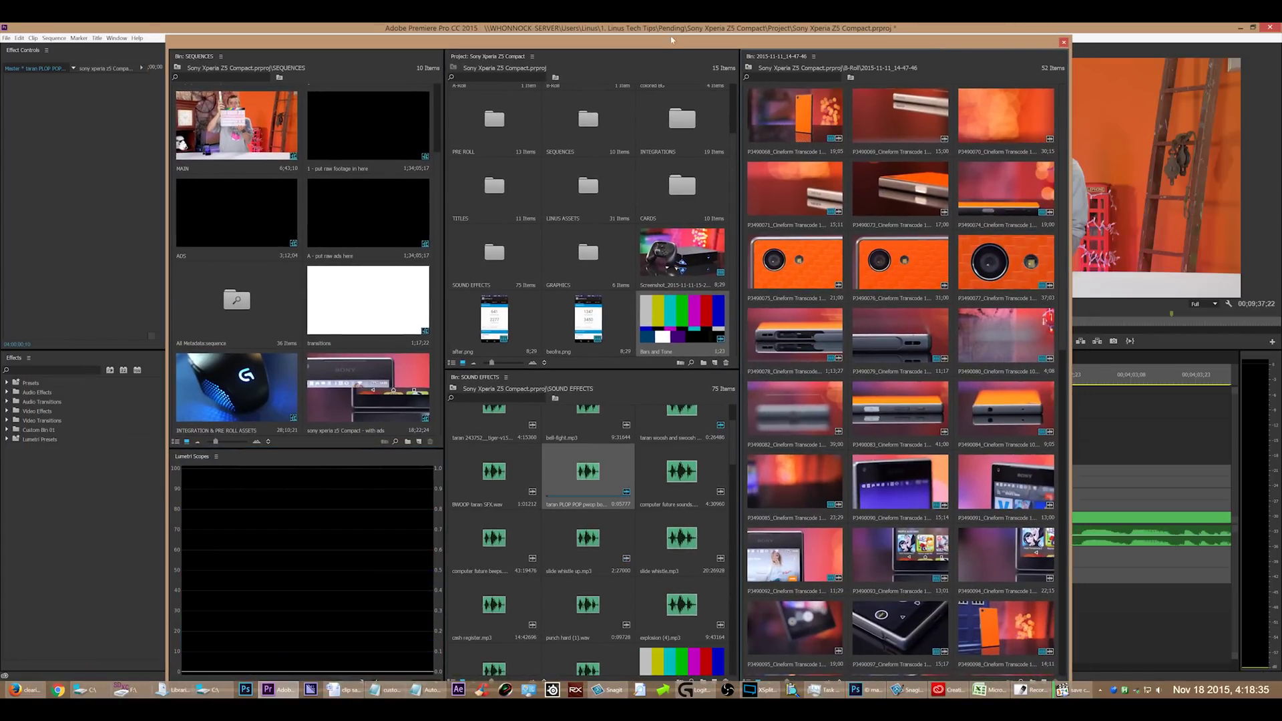
left_click_drag(671, 40, 0, 160)
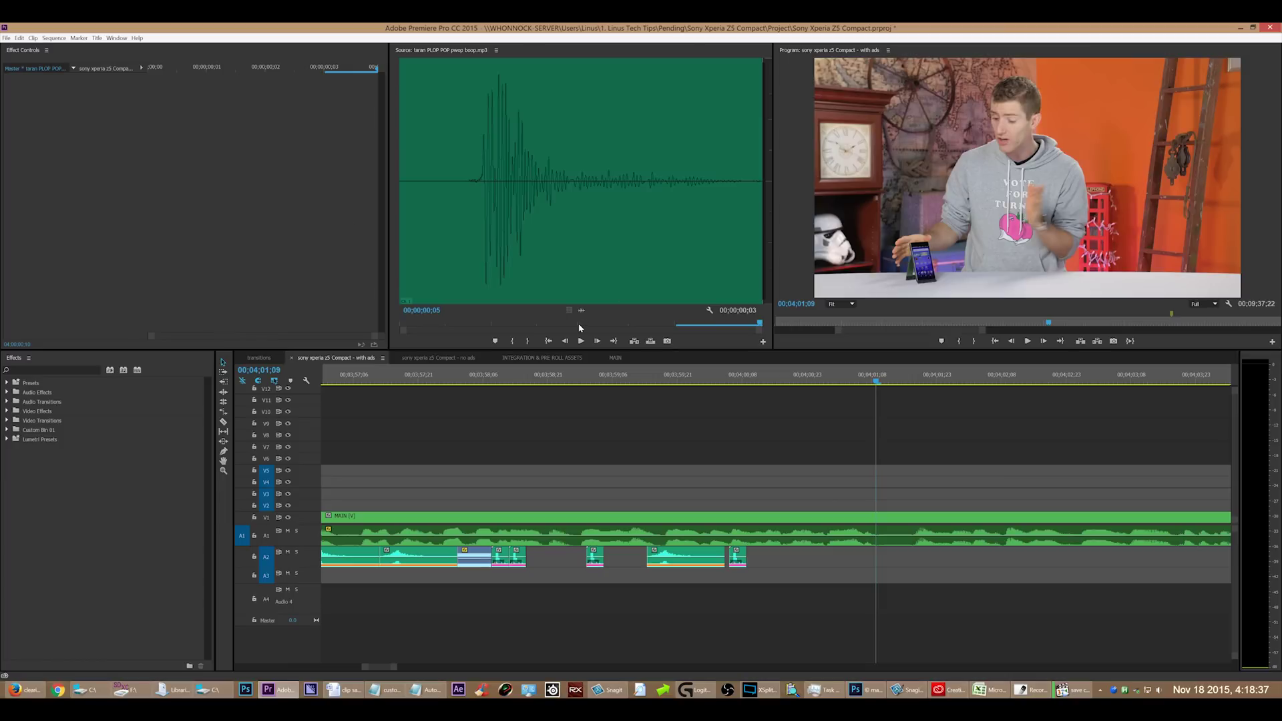
left_click_drag(581, 310, 889, 561)
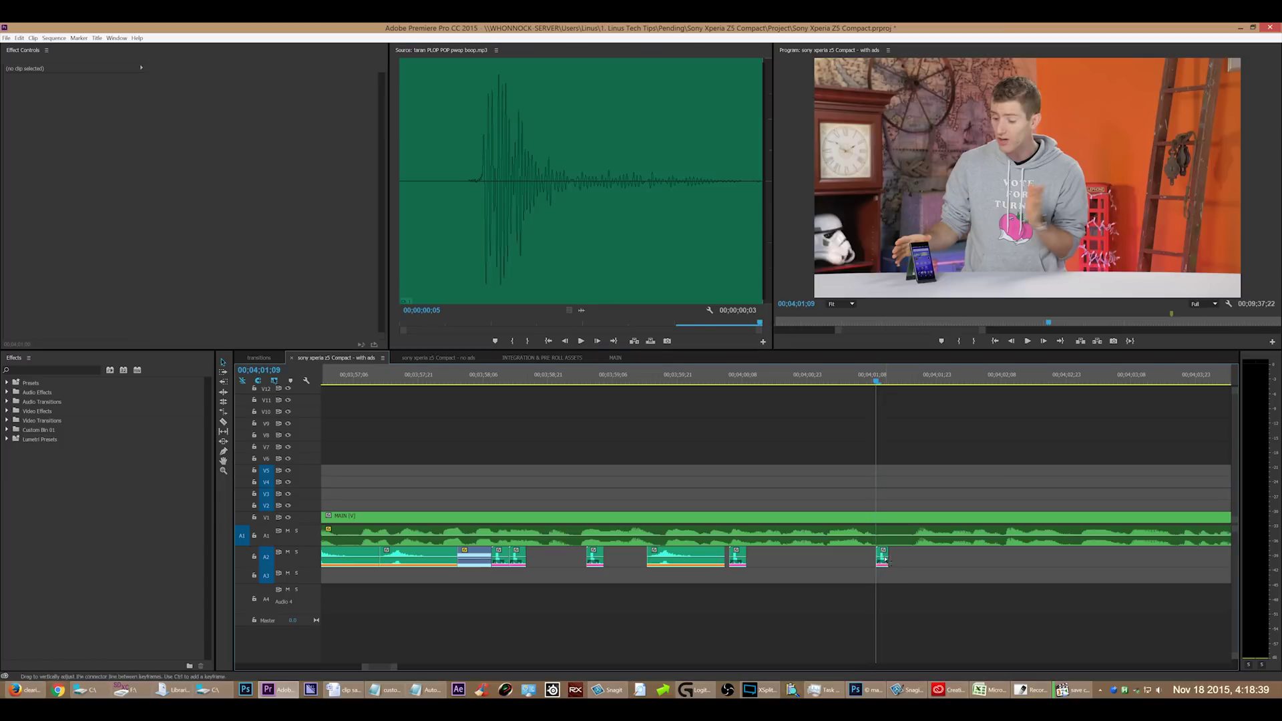
Play past the newly placed PLOP POP clip on A2, stop at 00;04;01;17 and delete the clip
left_click(885, 558)
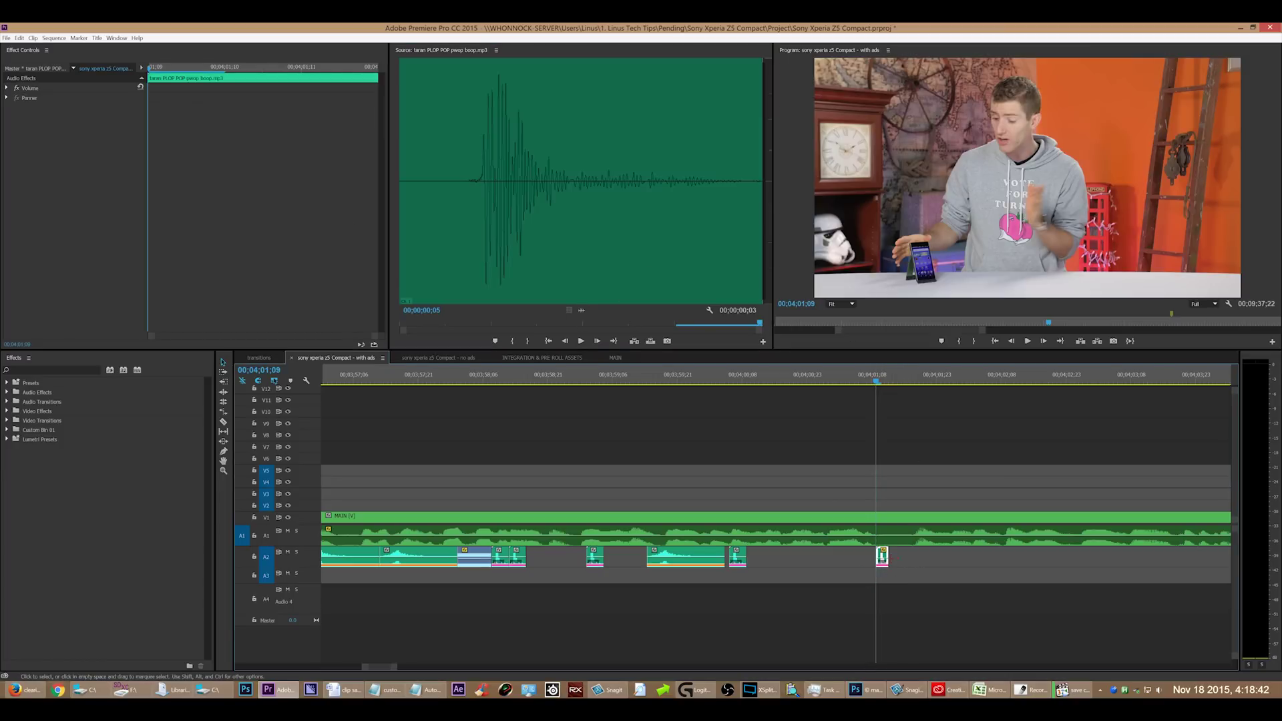
key("=")
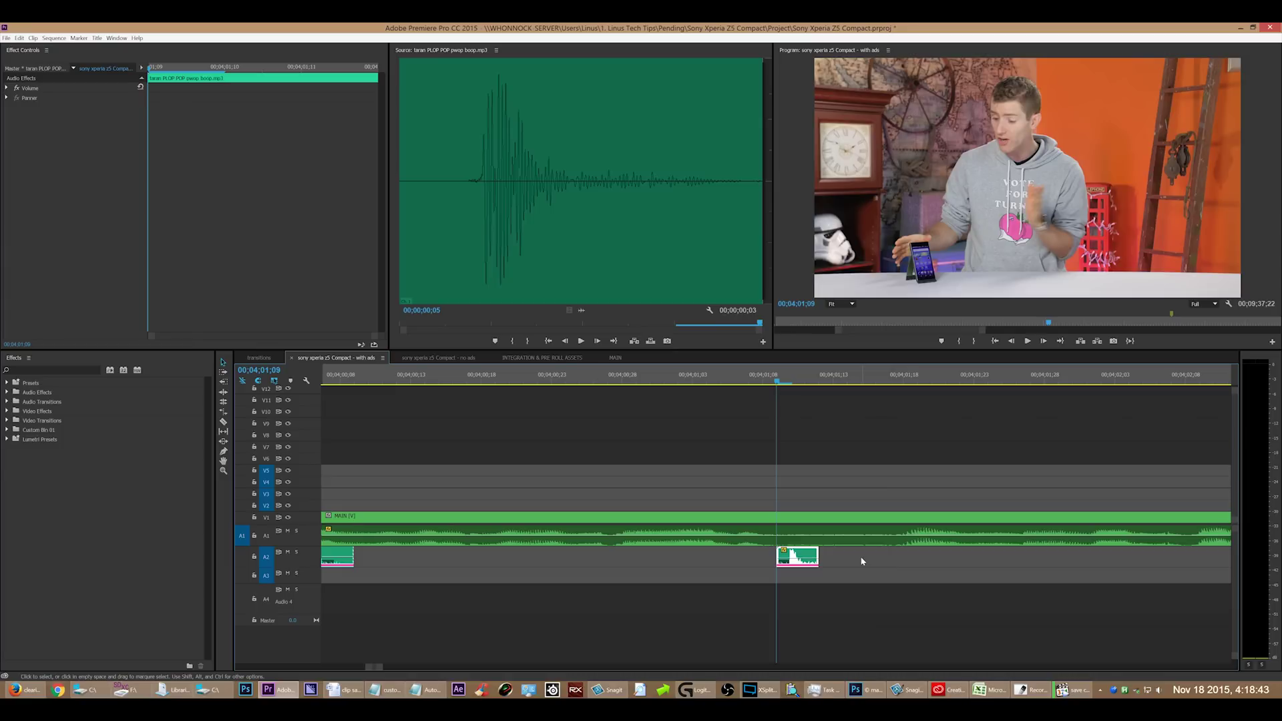
left_click(843, 557)
key("space")
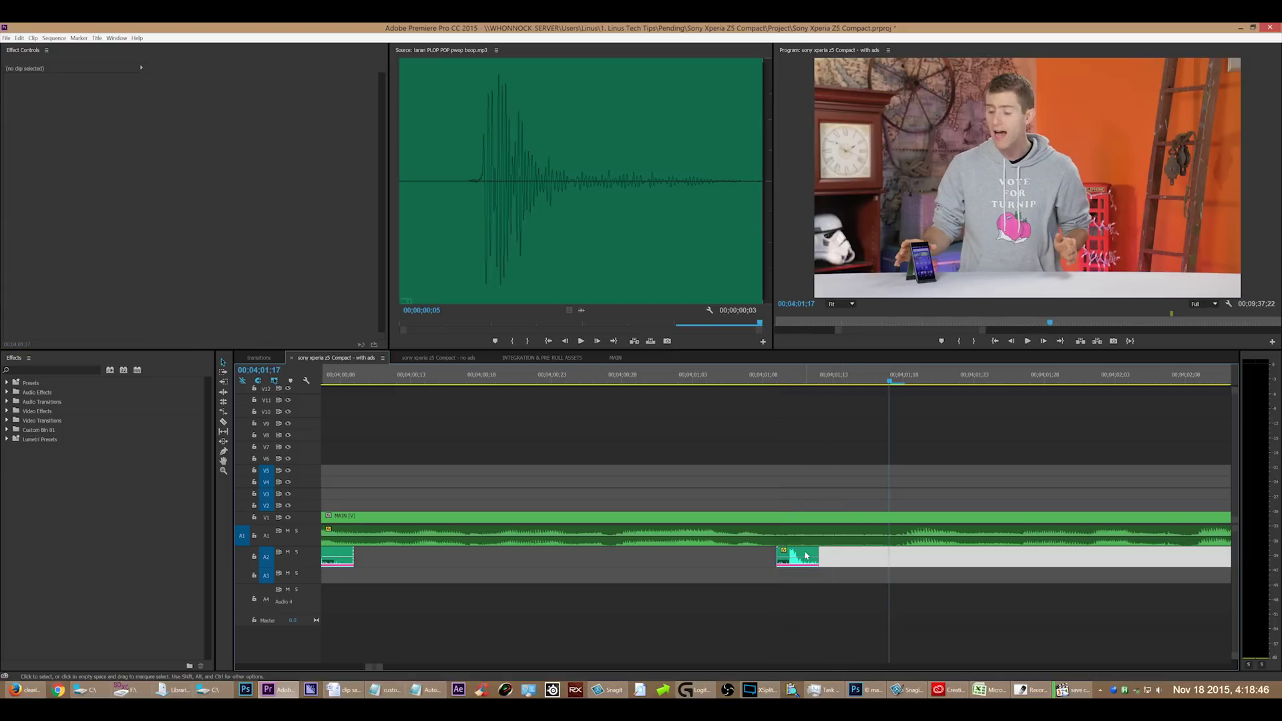
left_click(806, 555)
key("Delete")
Paste the saved pop and whoosh sound clips one after another onto A2, starting at 00;04;01;17
left_click(809, 496)
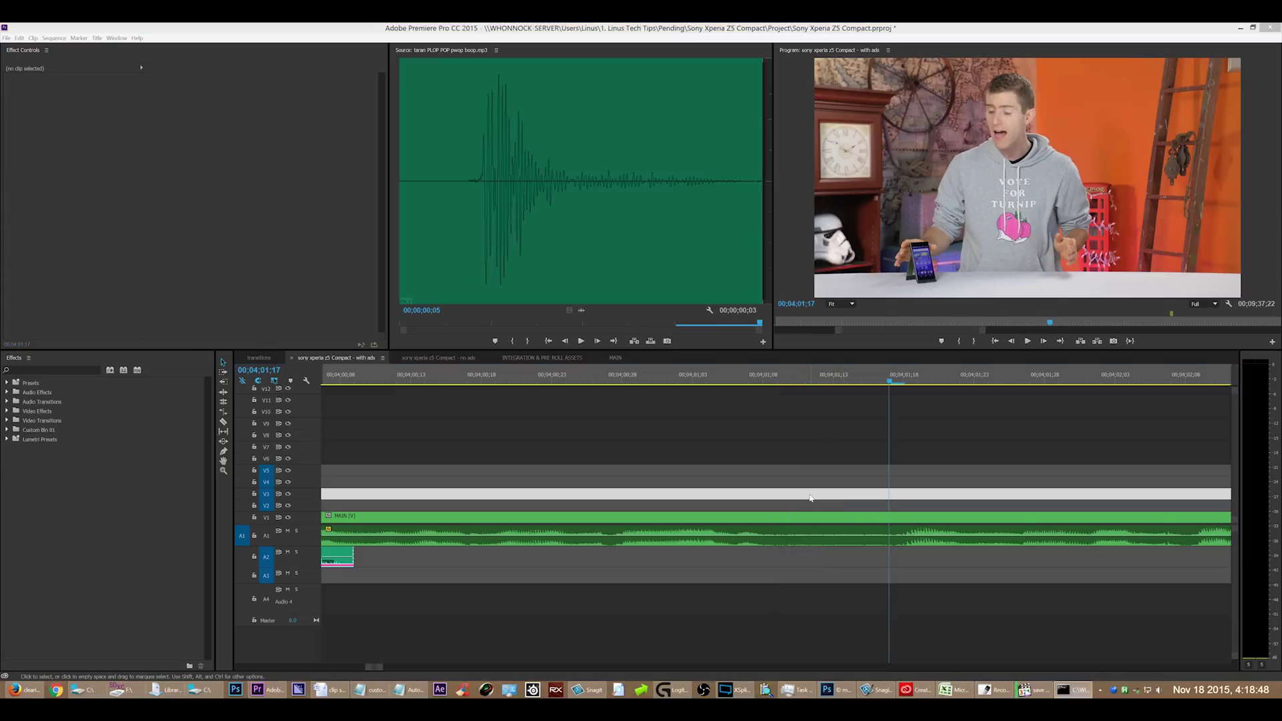
key(".")
left_click(825, 479)
key("ctrl+v")
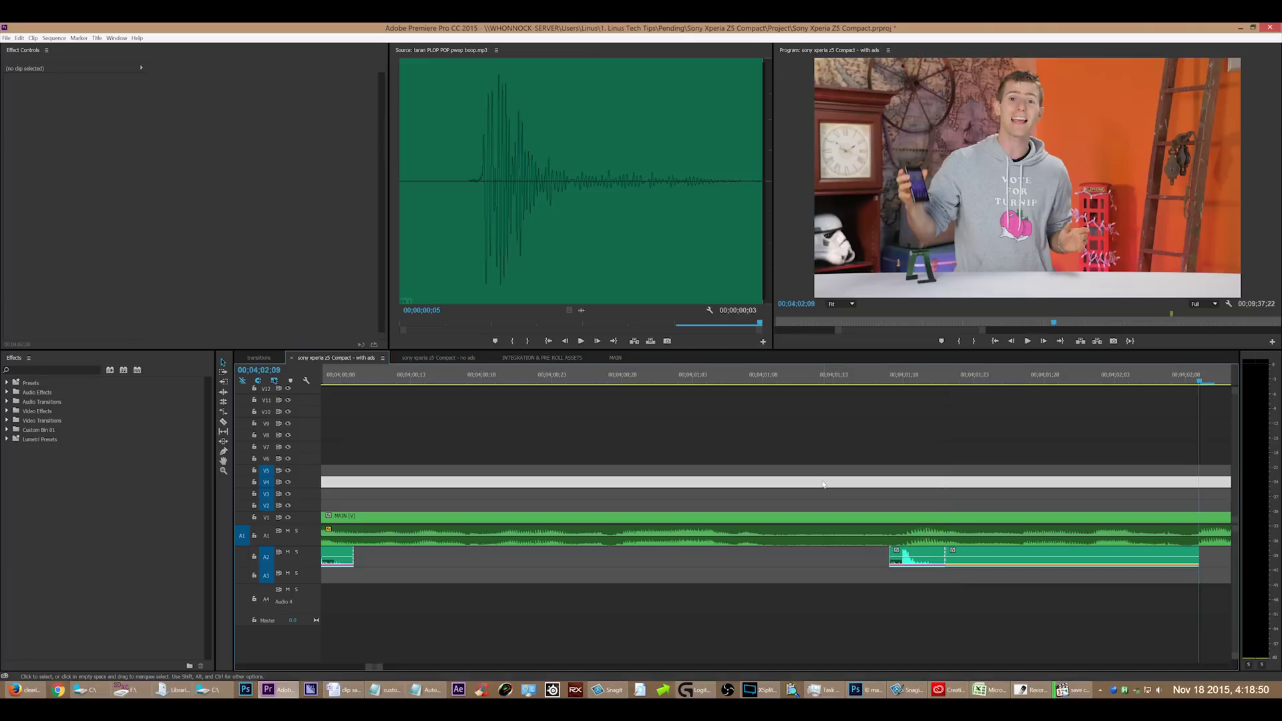
scroll(819, 486, "down", 2)
key(".")
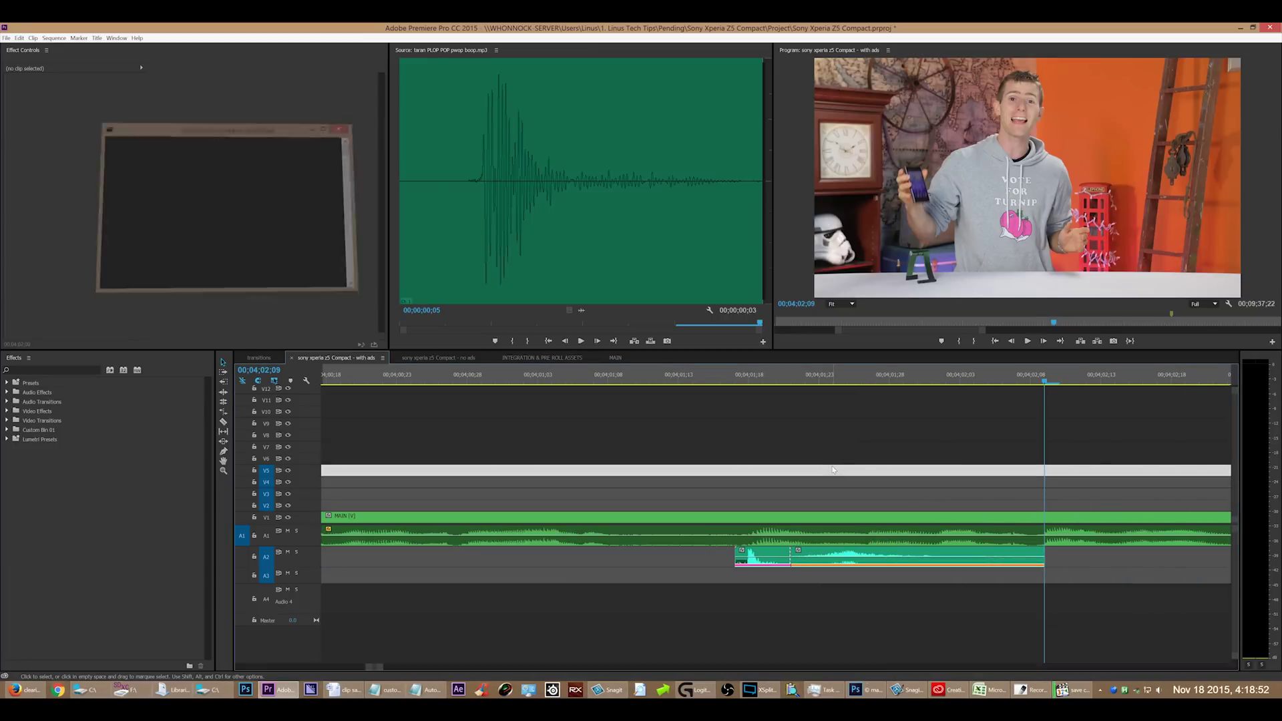
left_click(838, 468)
key(".")
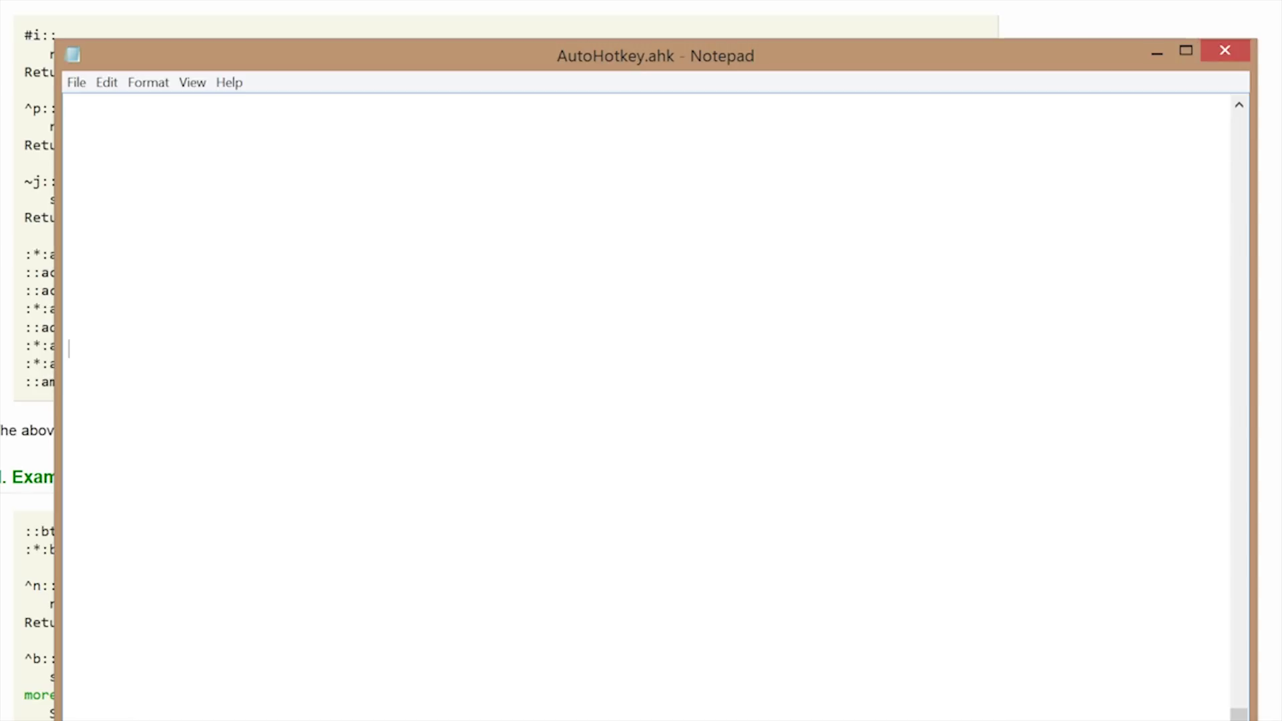
Write an F12 hotkey in AutoHotkey.ahk that shows a message, loads woosh.clp through C:\InsideClipboard.exe, sleeps 50 and sends Ctrl+V
type("F12:: MsgBox, You pressed F12 RunWait, %comspec% /c C:\\InsideClipboard.exe /loadclp \"woosh.clp\", c:\\ Sleep, 50 send ^v Return")
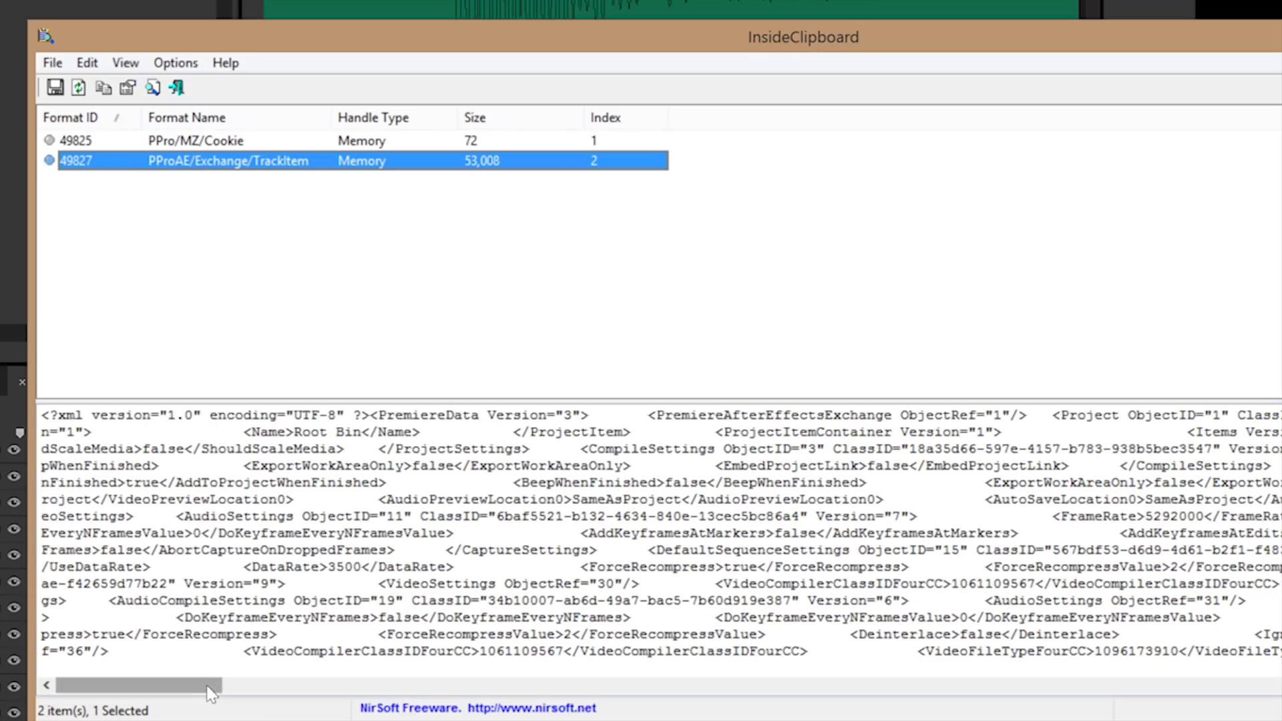
left_click_drag(212, 688, 663, 691)
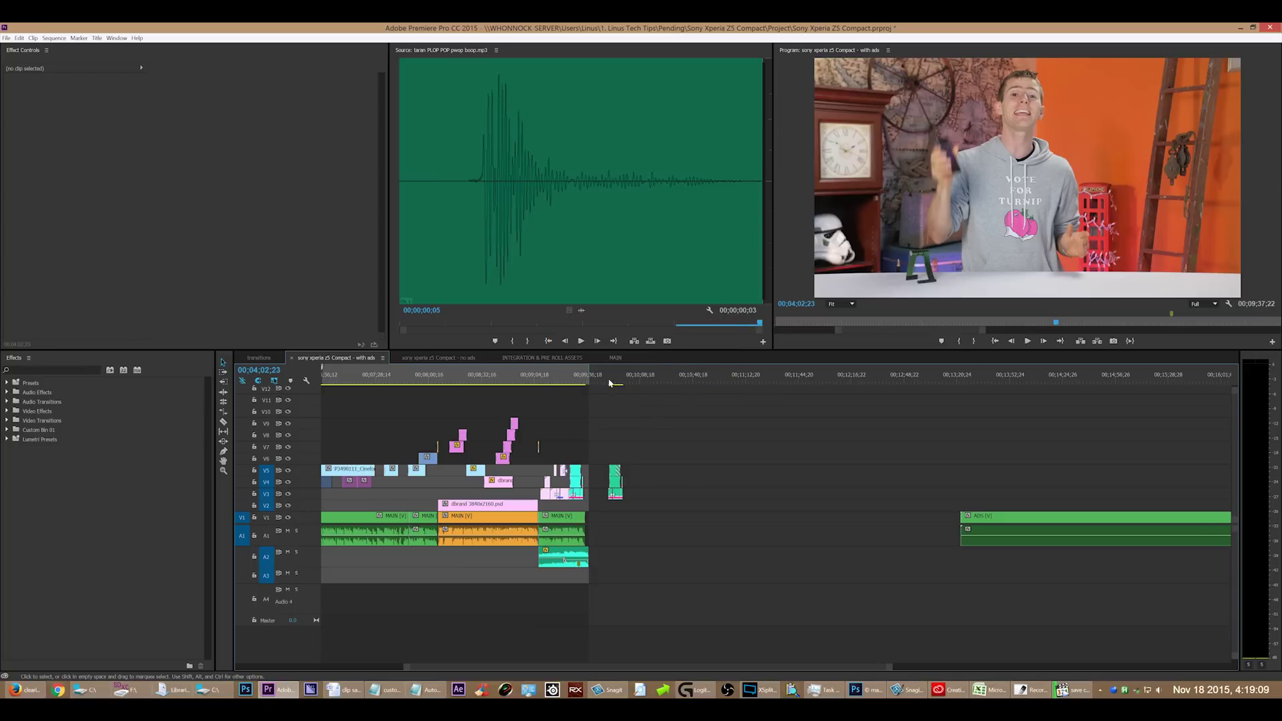
Select the separate Material Cards 2.mp4 and "title for a video Copy 01" clip group past the sequence's end, preview it and copy it
left_click(605, 380)
key("equal")
key("equal")
key("equal")
left_click_drag(557, 380, 618, 403)
left_click_drag(821, 380, 892, 381)
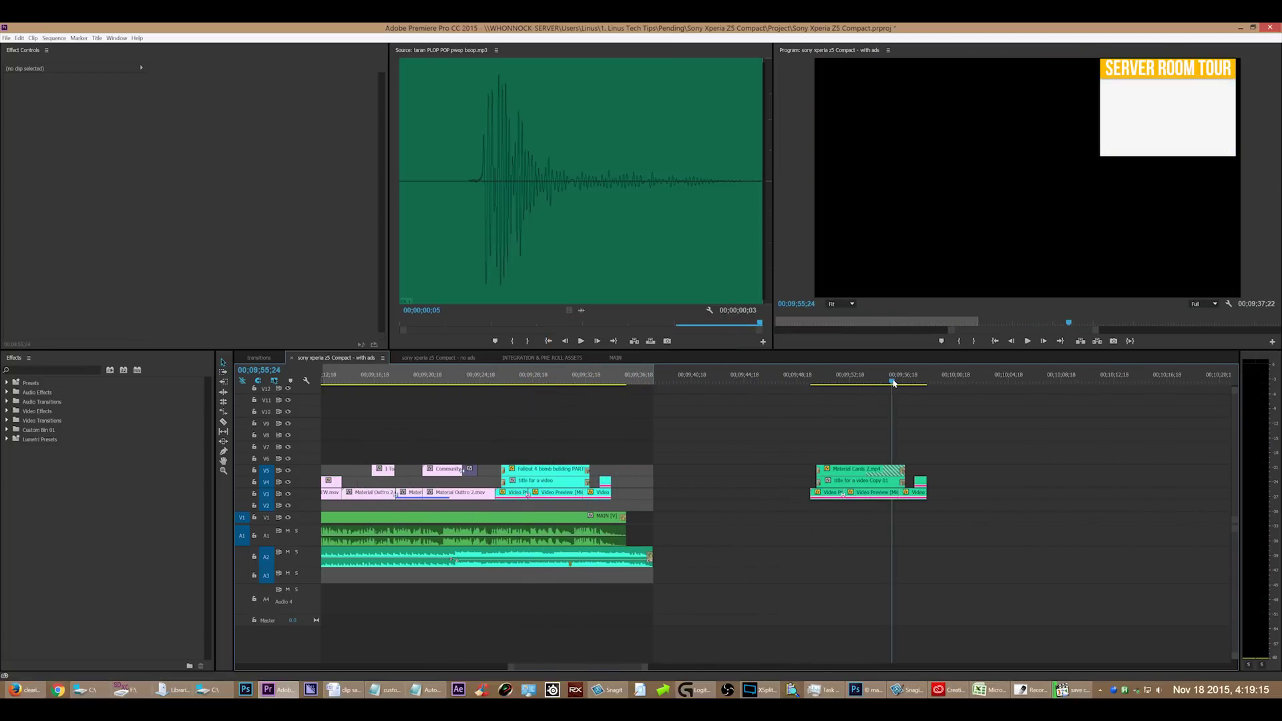
left_click_drag(987, 412, 735, 529)
left_click_drag(876, 381, 806, 381)
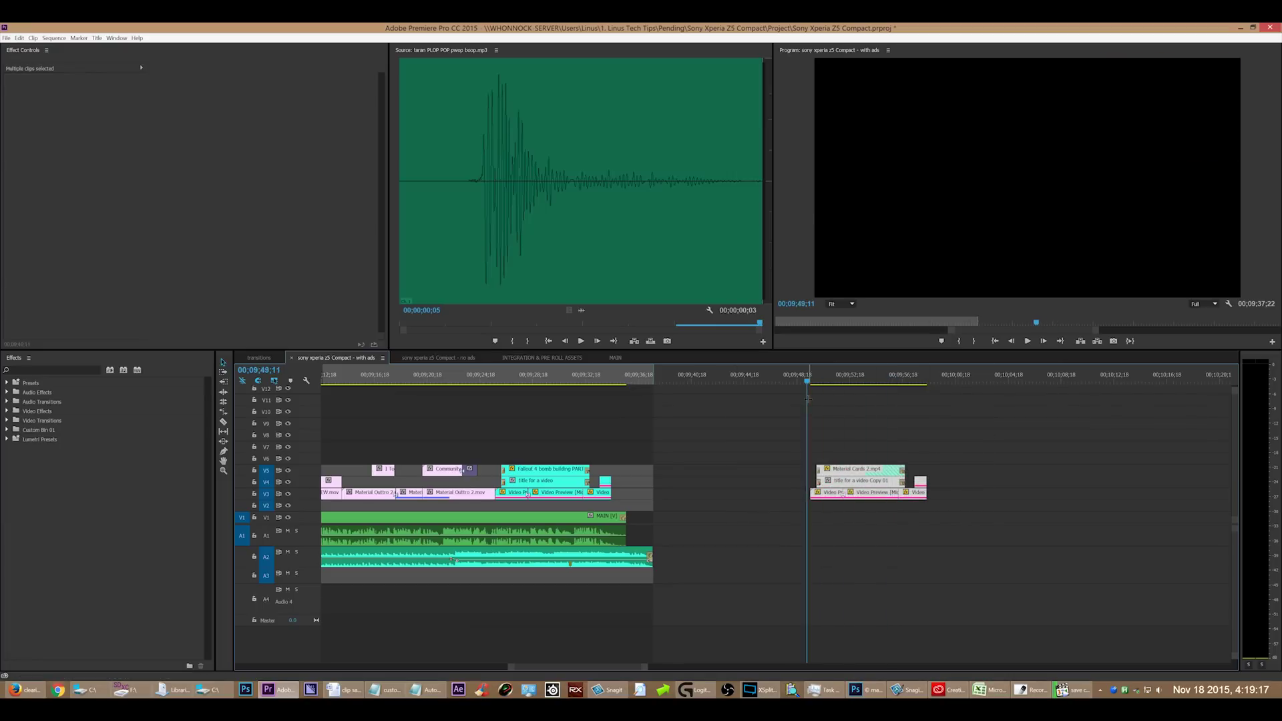
key("space")
key("space")
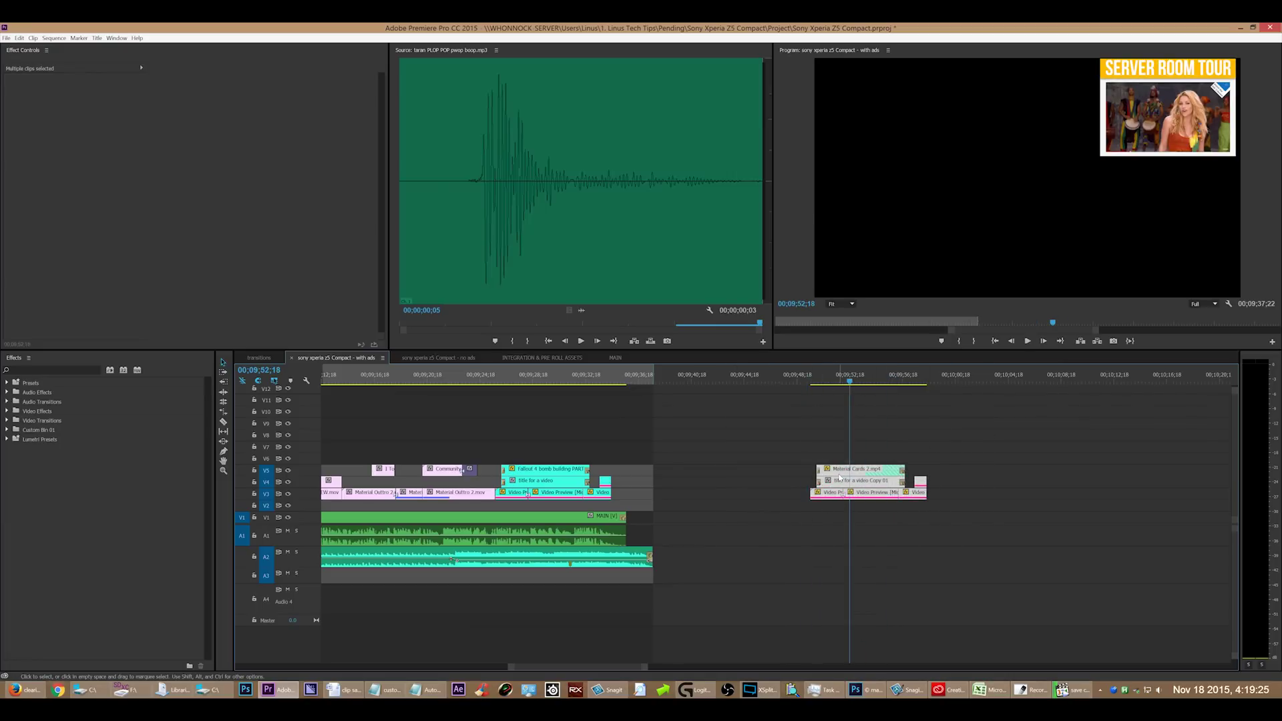
right_click(839, 478)
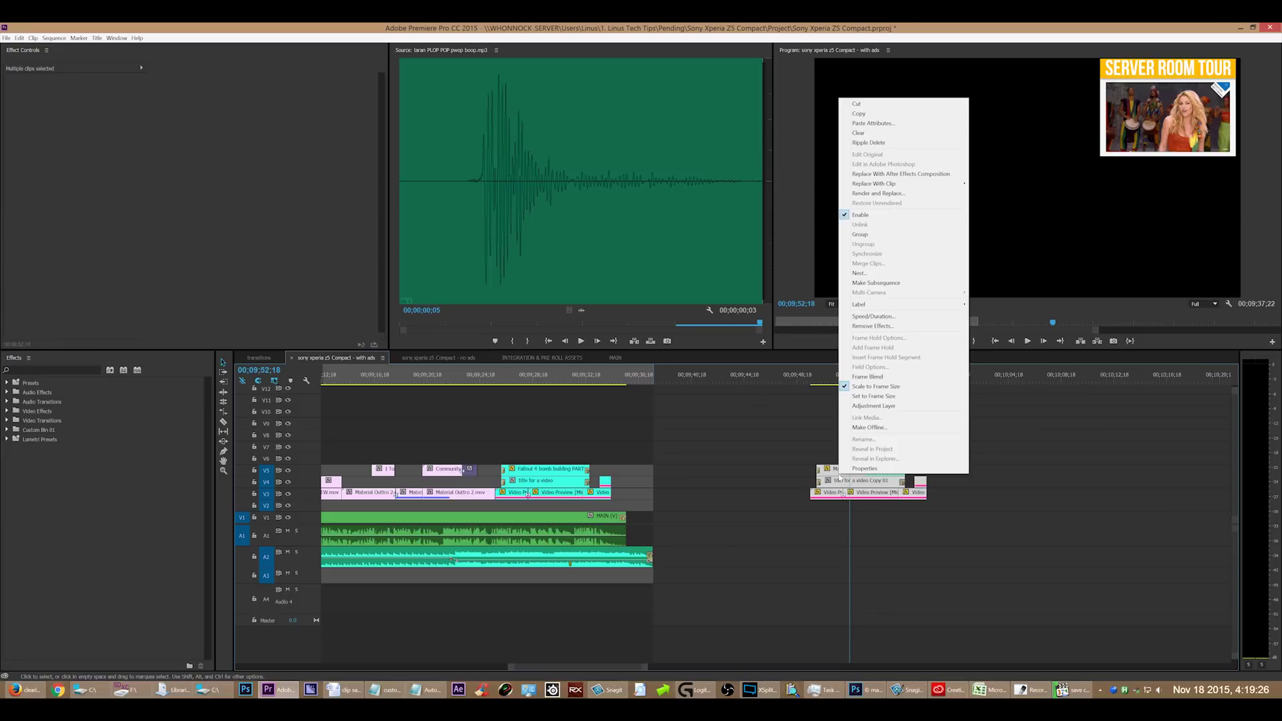
left_click(859, 113)
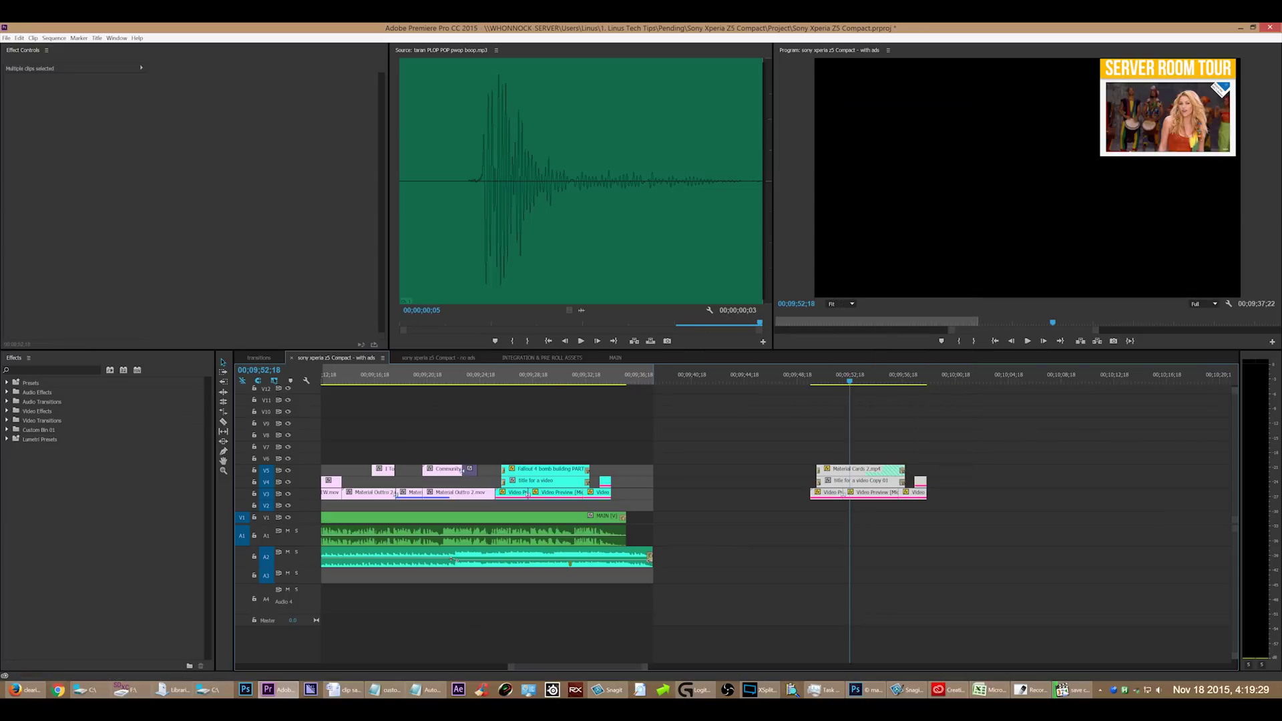
Switch to the browser, download InsideClipboard from the NirSoft page and run InsideClipboard.exe from the C: drive
key("alt+Tab")
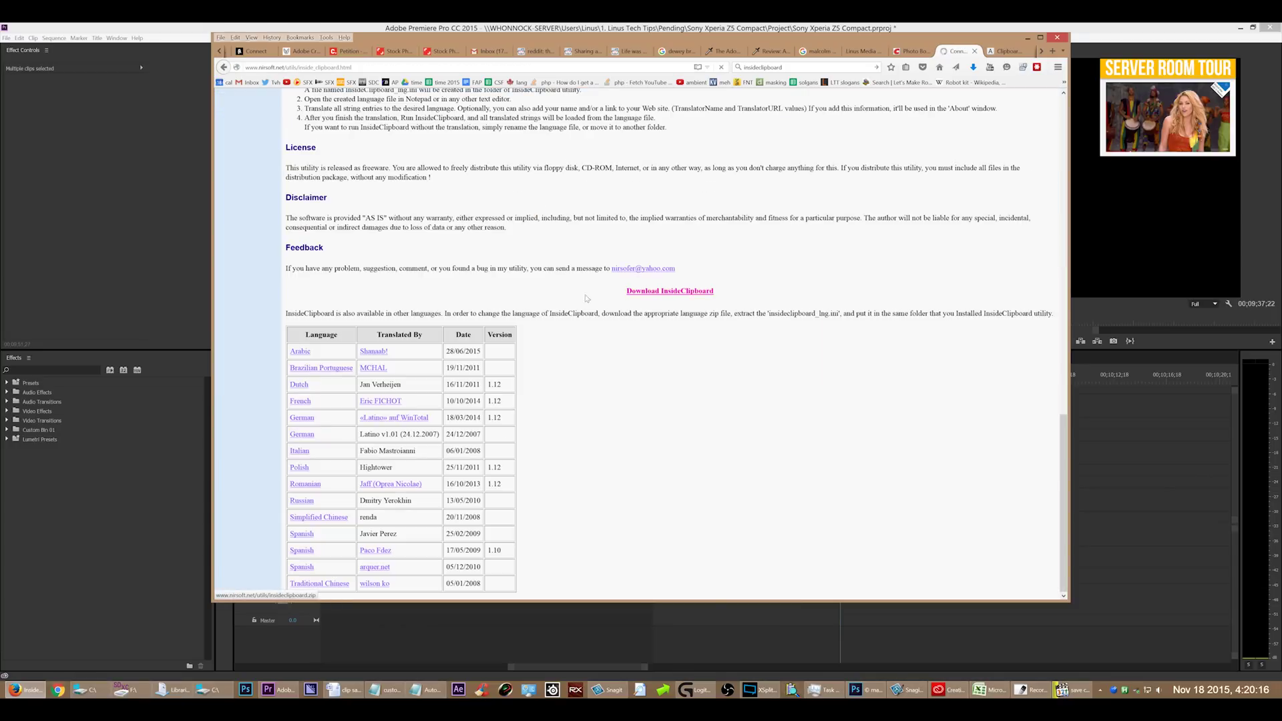
left_click(672, 297)
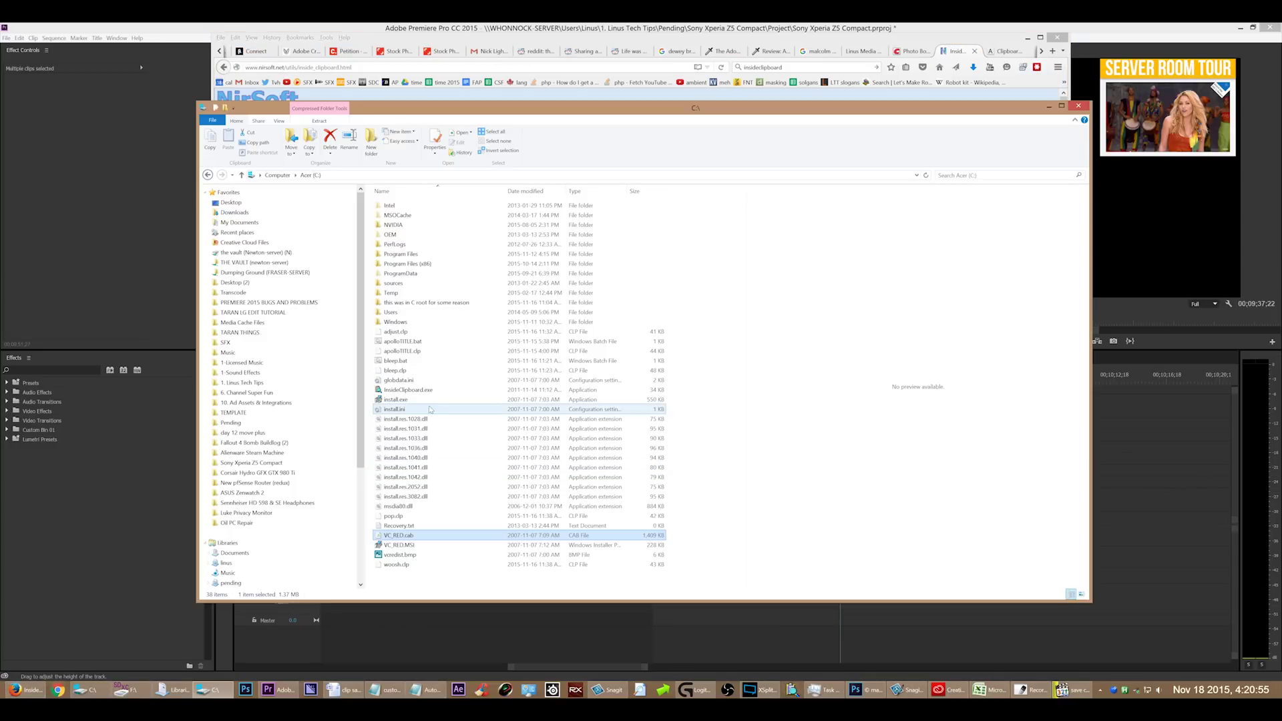
left_click(476, 389)
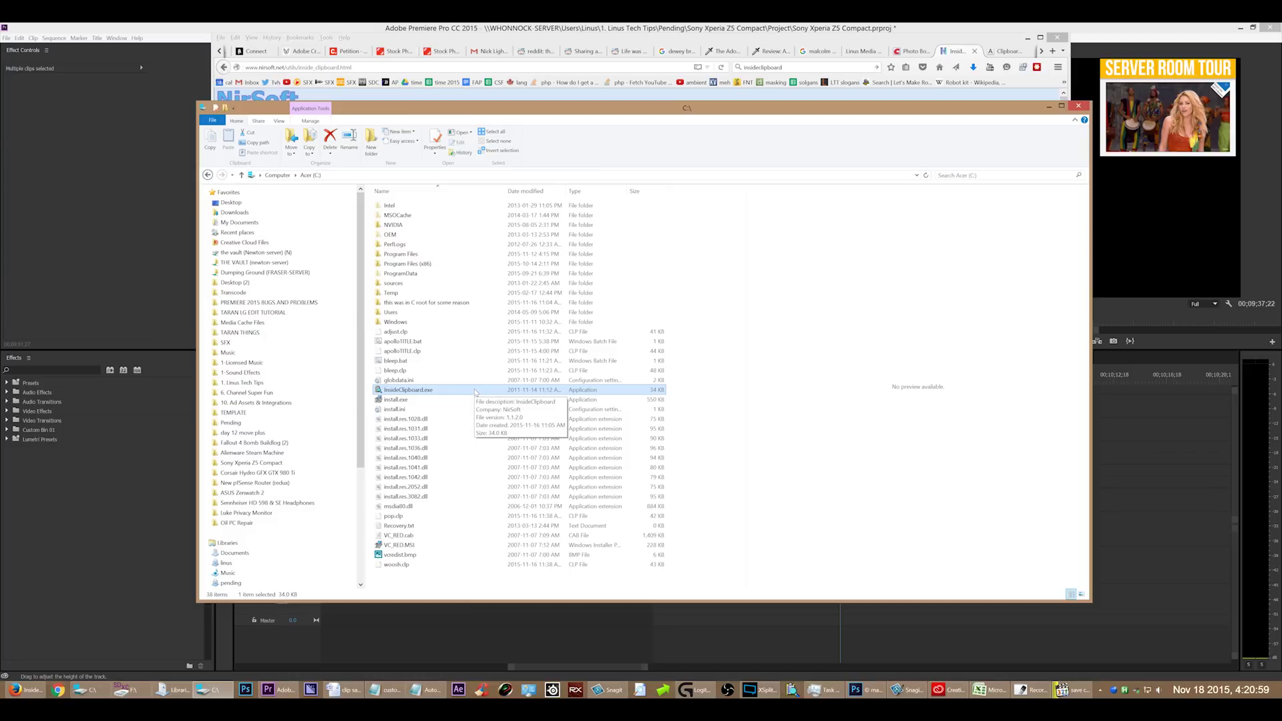
double_click(474, 390)
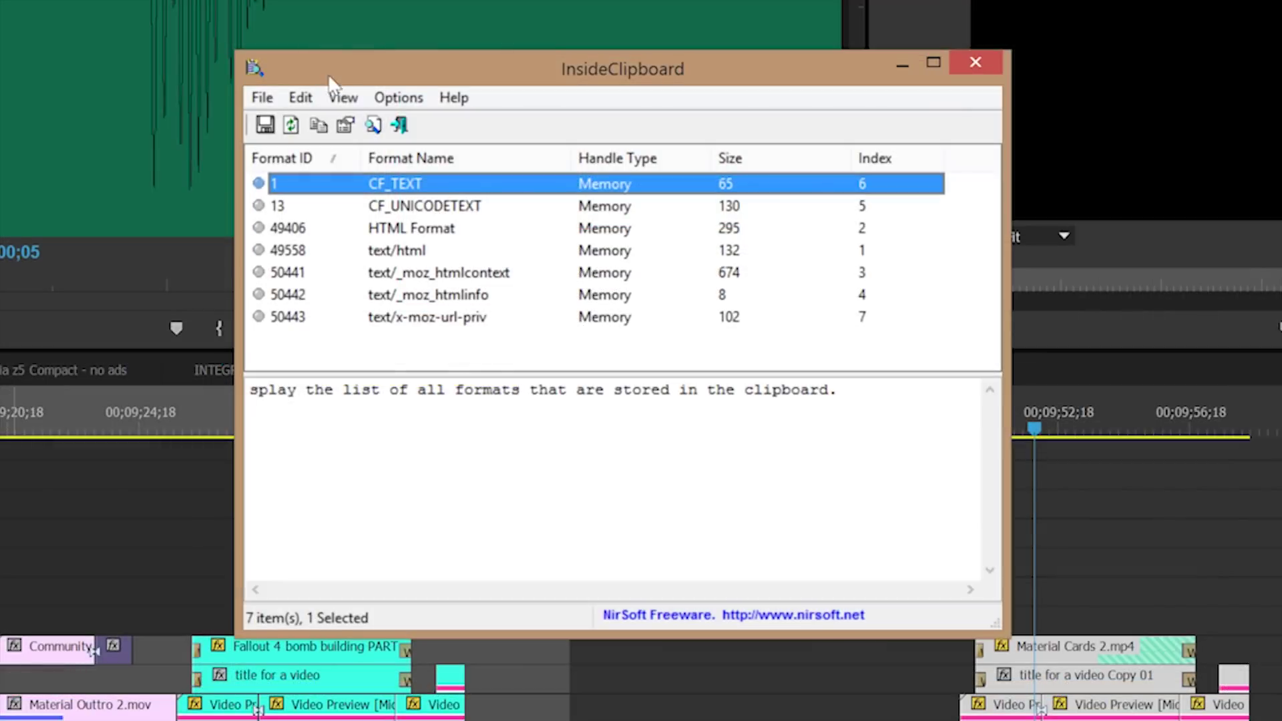
Refresh the clipboard list and examine the PProAE/Exchange/TrackItem and PPro/MZ/Cookie data in a widened InsideClipboard window
left_click(292, 125)
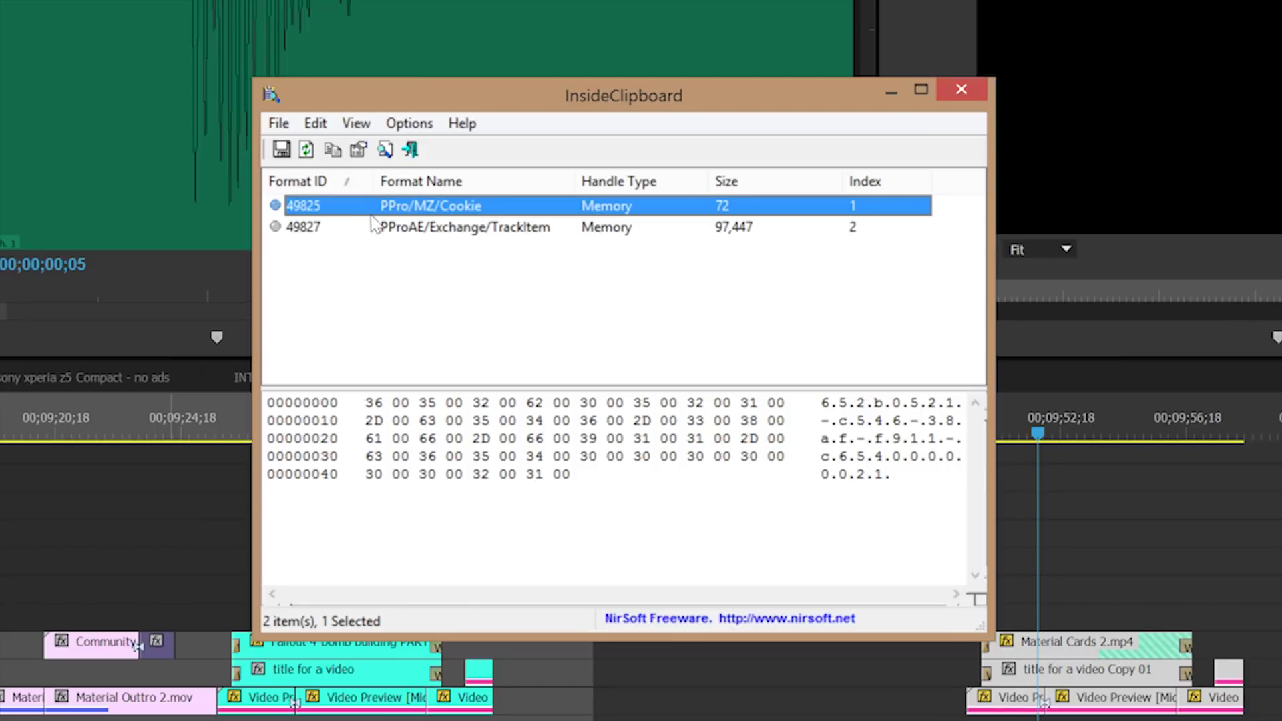
left_click(562, 234)
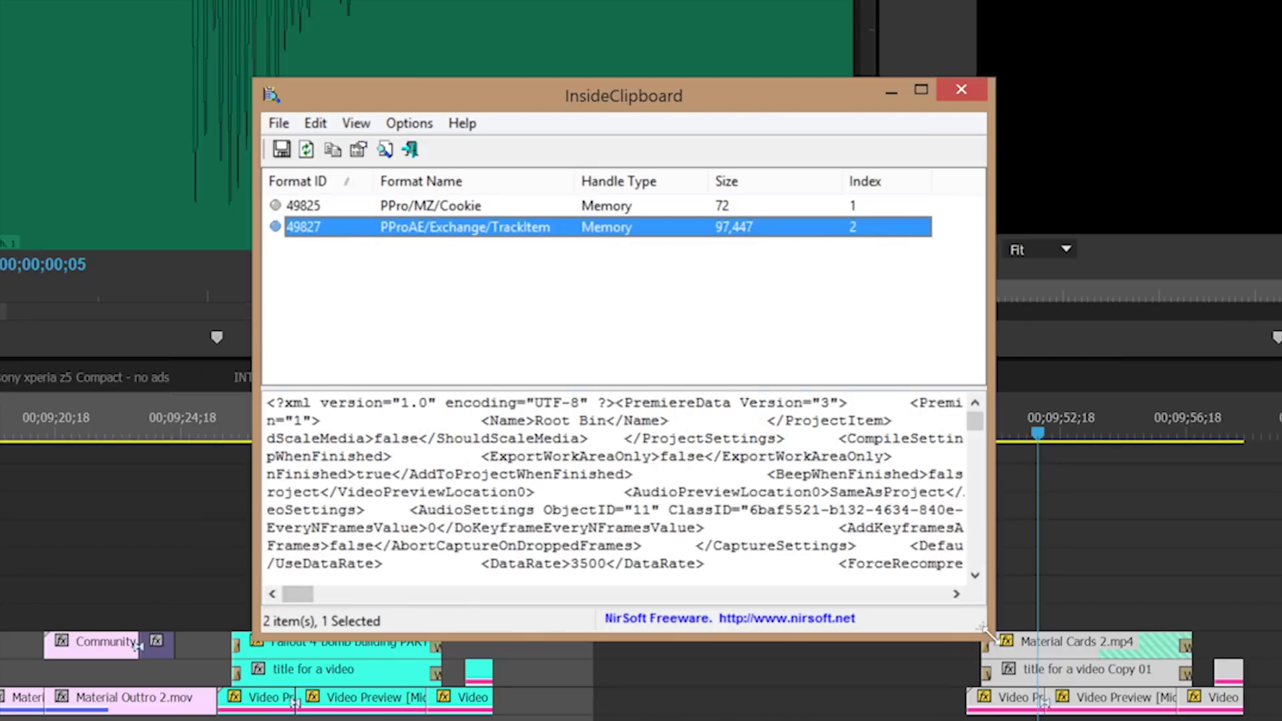
left_click_drag(988, 629, 1239, 557)
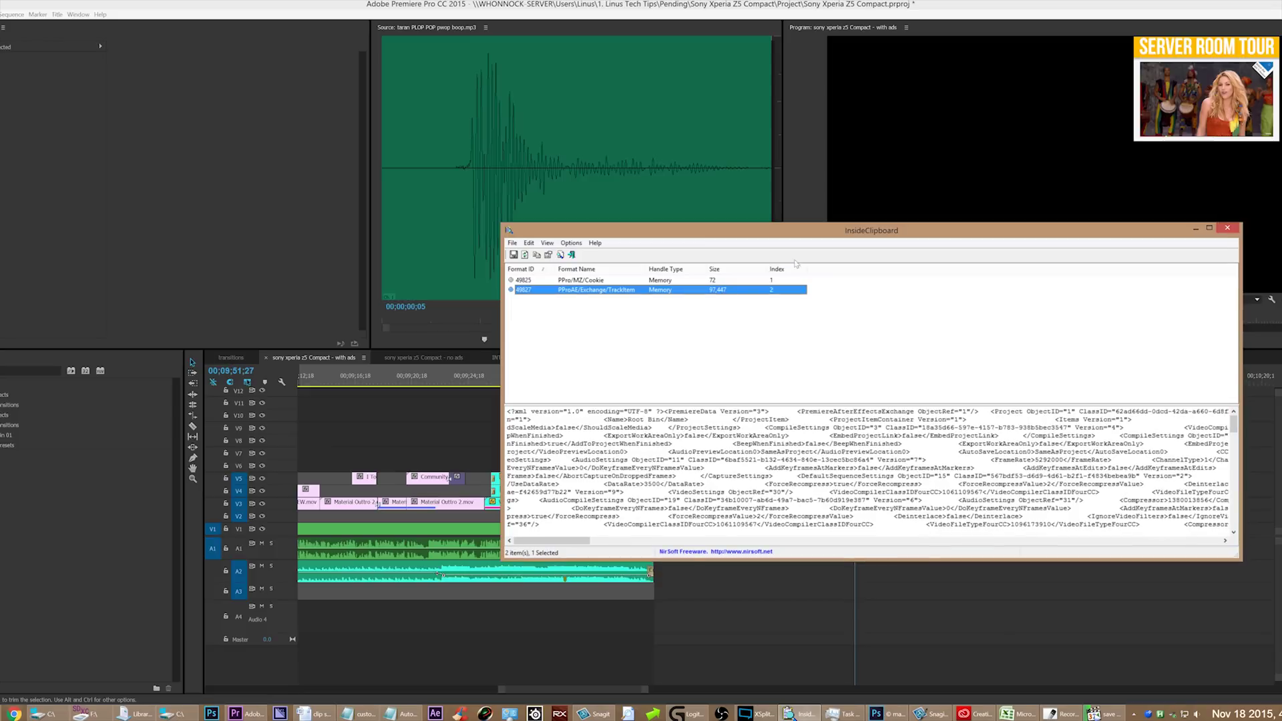
left_click_drag(796, 232, 564, 196)
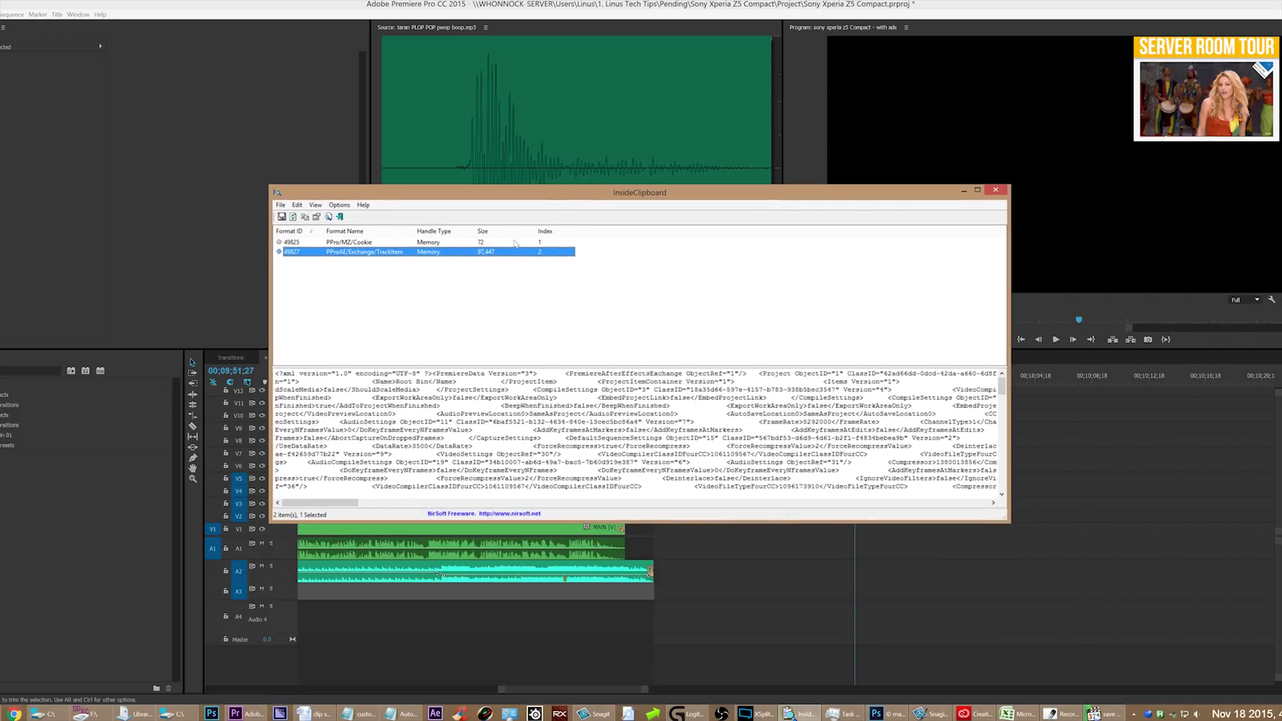
left_click(461, 244)
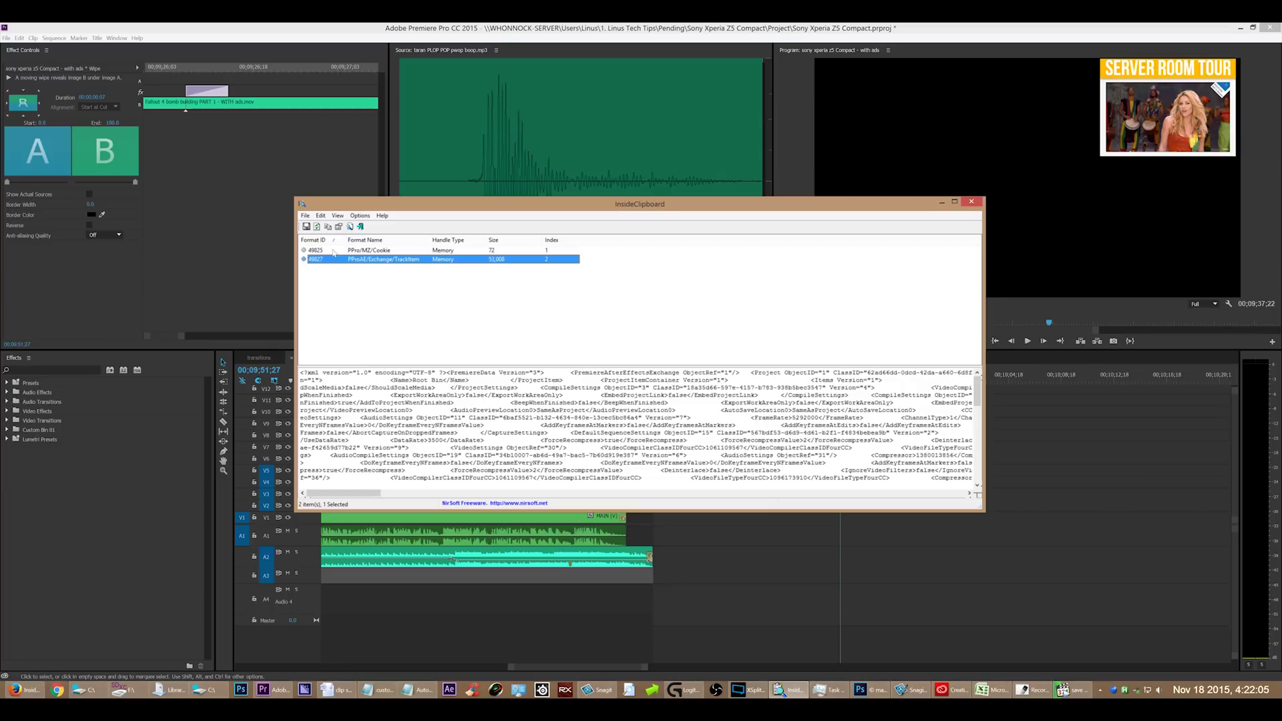
Compare the PPro/MZ/Cookie and PProAE/Exchange/TrackItem clipboard entries, examining the full width of the TrackItem XML
left_click(311, 243)
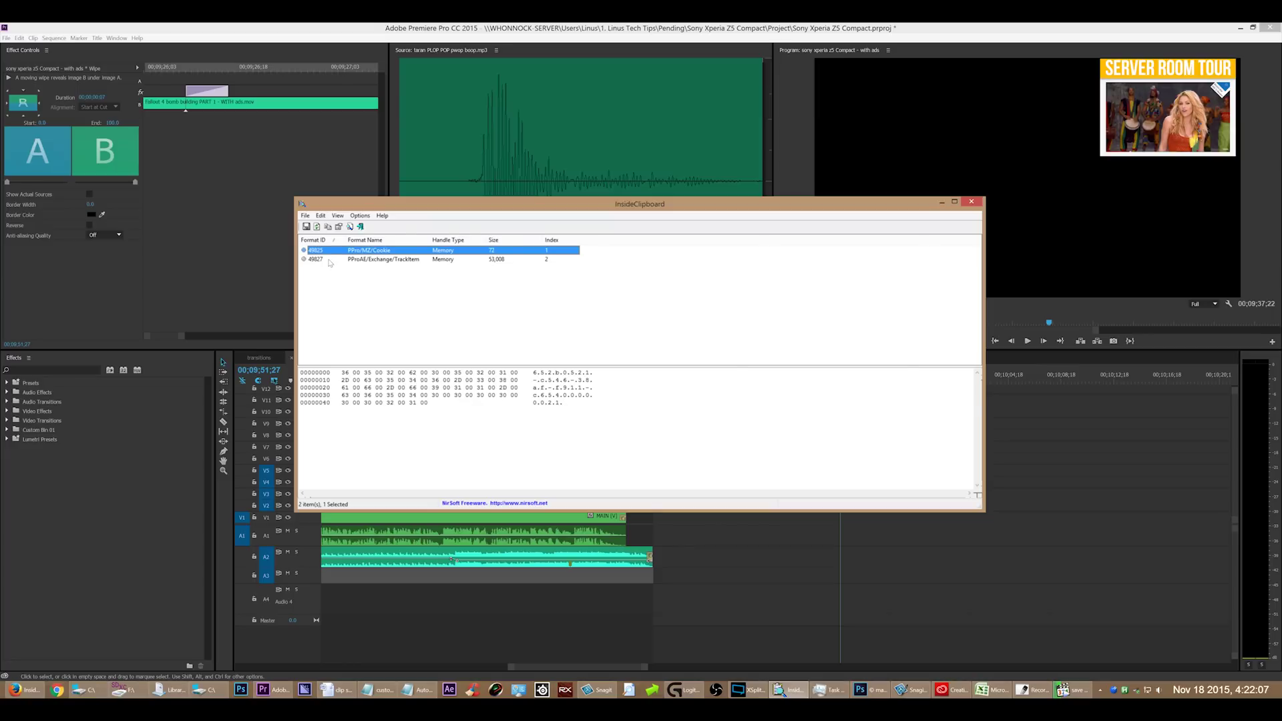
left_click(329, 261)
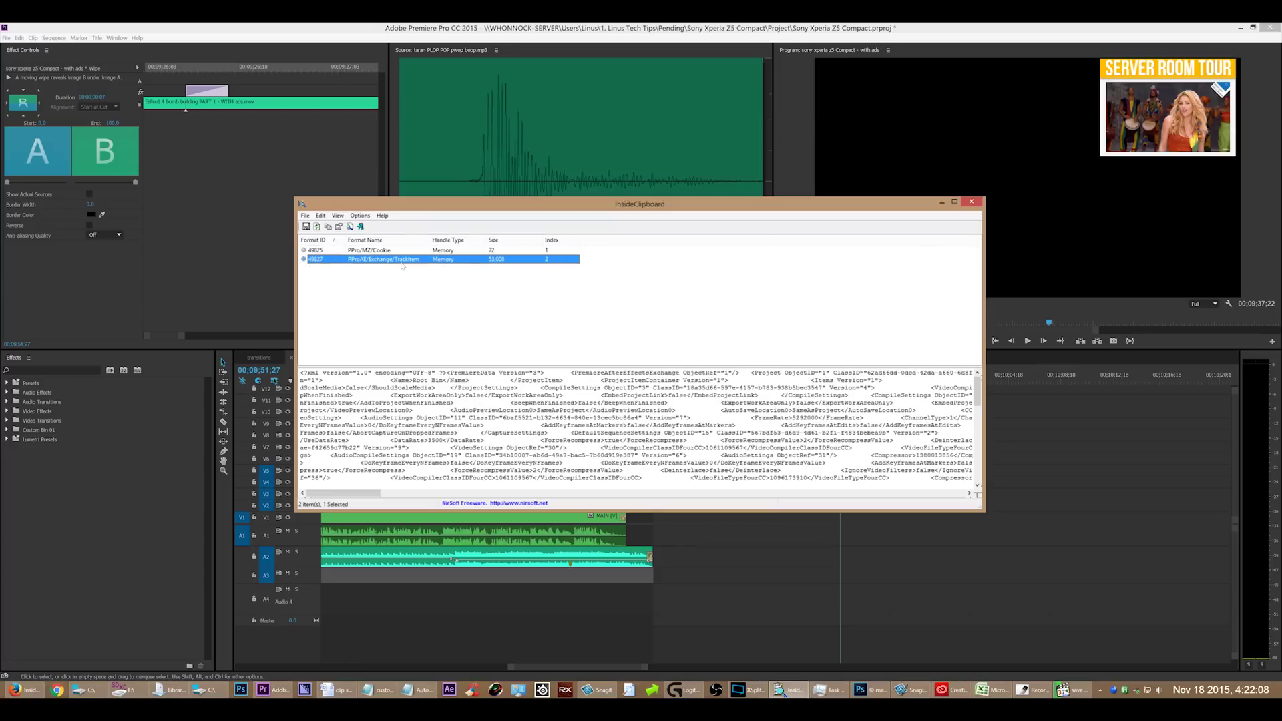
left_click_drag(375, 494, 845, 500)
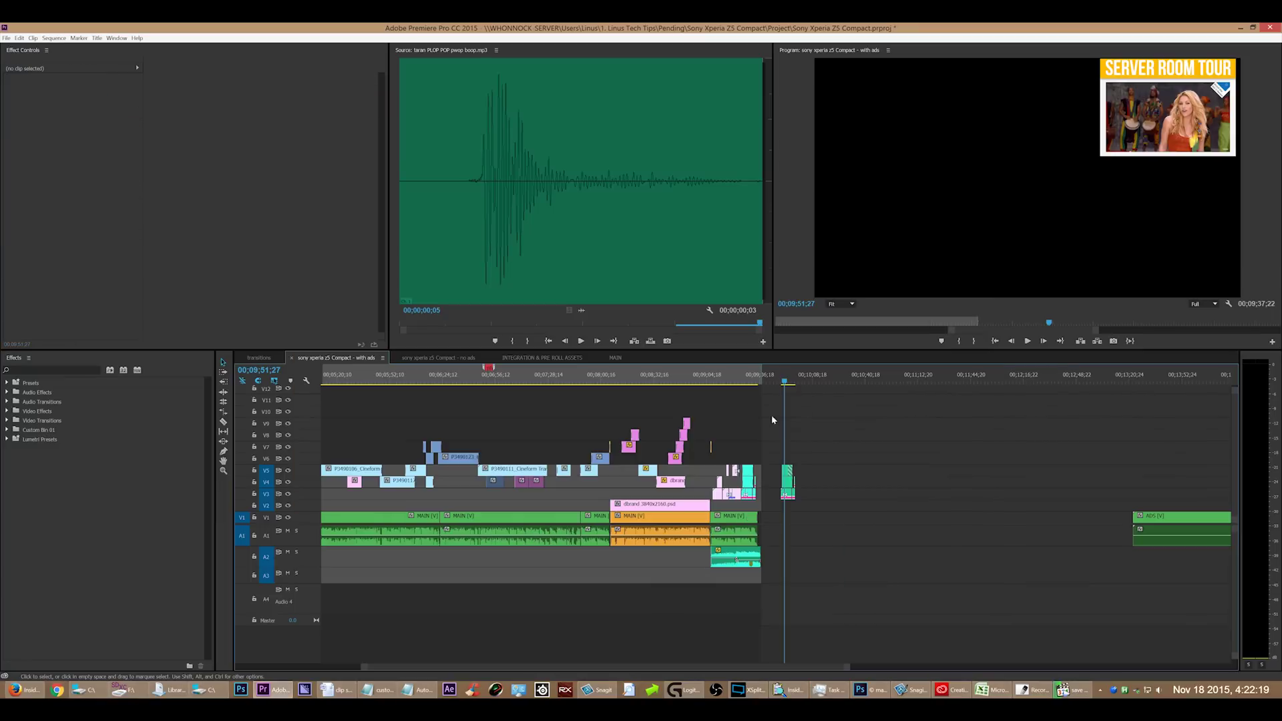
Copy a large block of the main sequence's clips and examine the refreshed PPro/MZ/Cookie and PProAE/Exchange/TrackItem entries in InsideClipboard
left_click_drag(850, 392, 385, 643)
left_click(790, 690)
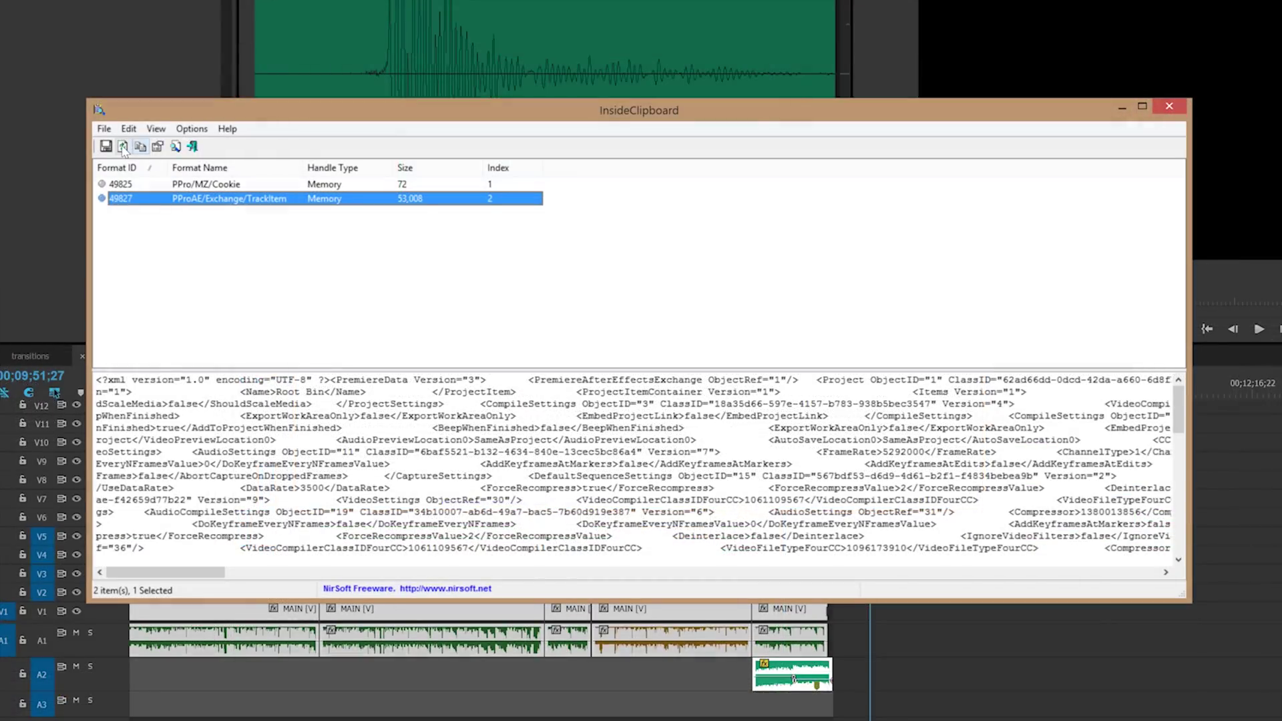
left_click(317, 227)
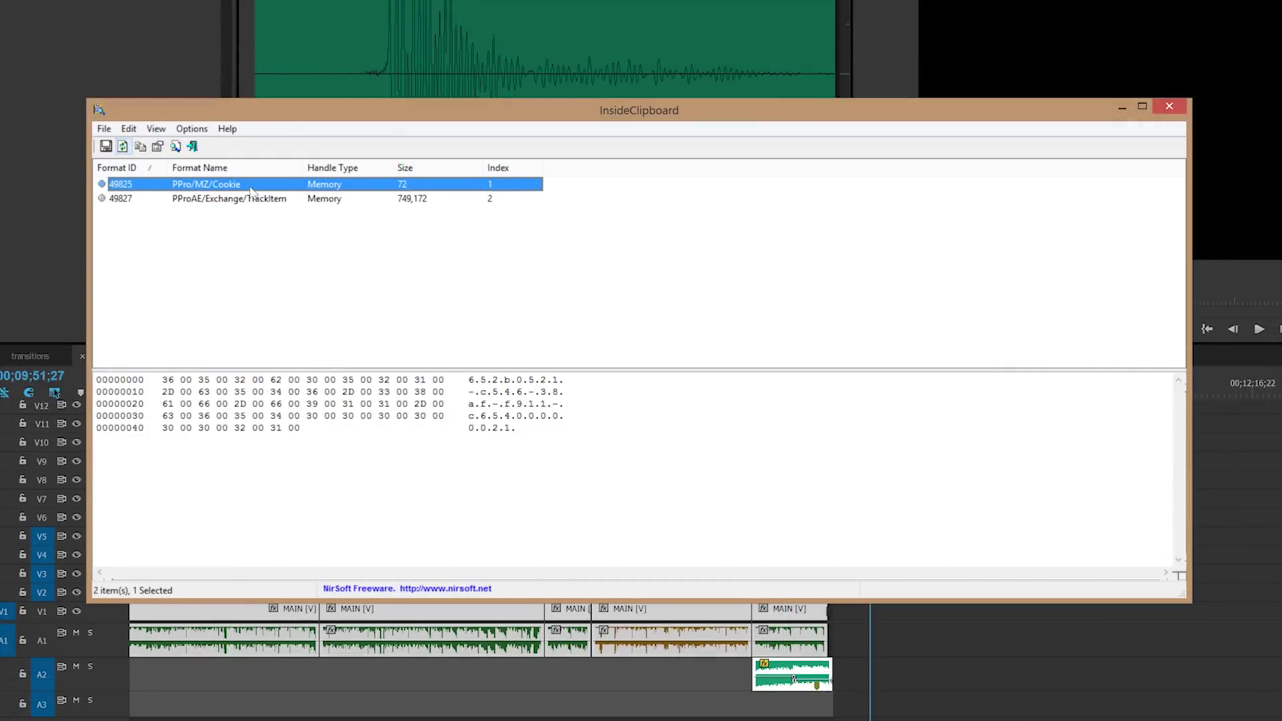
left_click(387, 198)
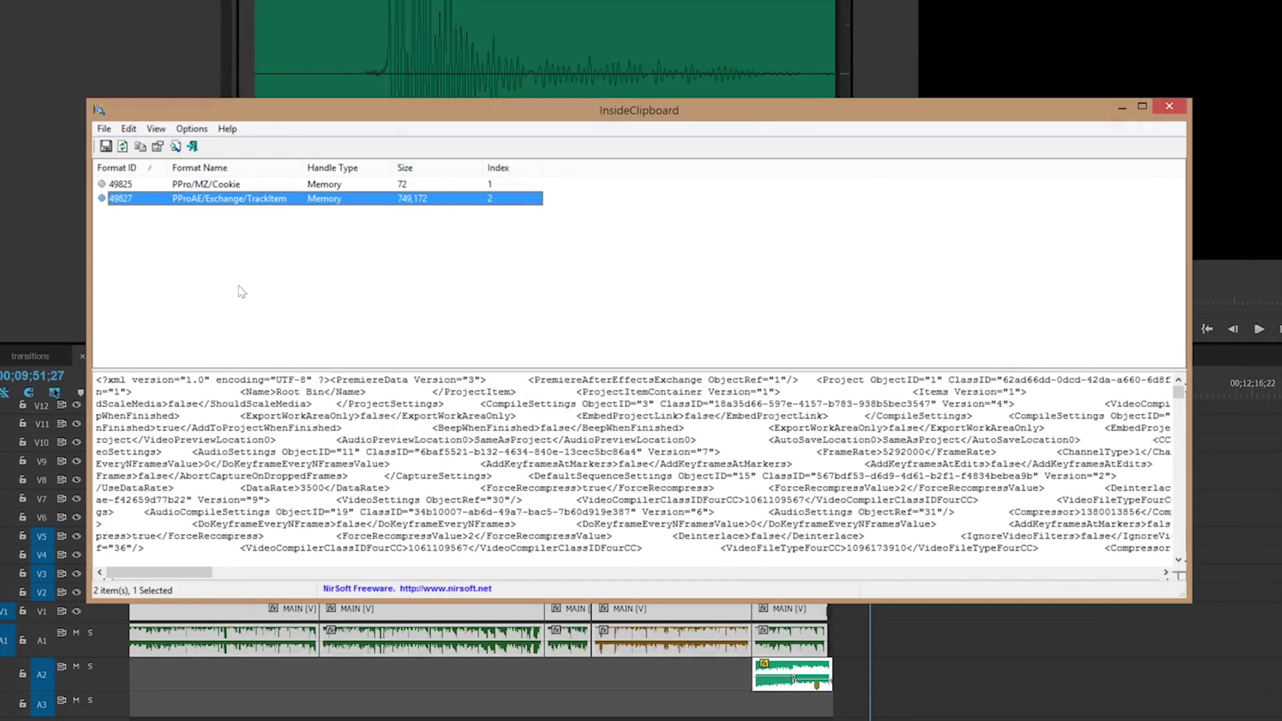
Copy the separate teal title card clip group past the sequence's end and load its TrackItem data in InsideClipboard
left_click(32, 202)
left_click_drag(998, 469, 850, 608)
left_click_drag(998, 469, 850, 607)
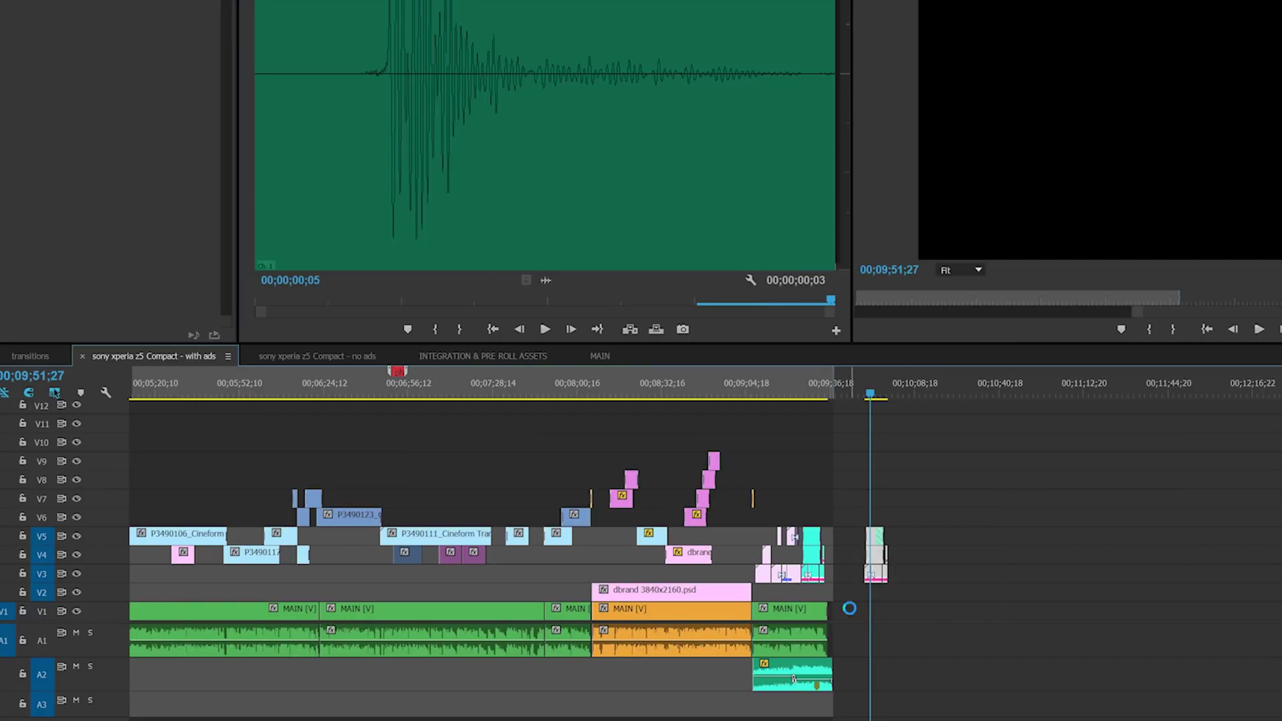
key("alt+Tab")
left_click(203, 200)
Try to save the clipboard contents as titleCard.clp in the root of the C: drive
left_click(104, 128)
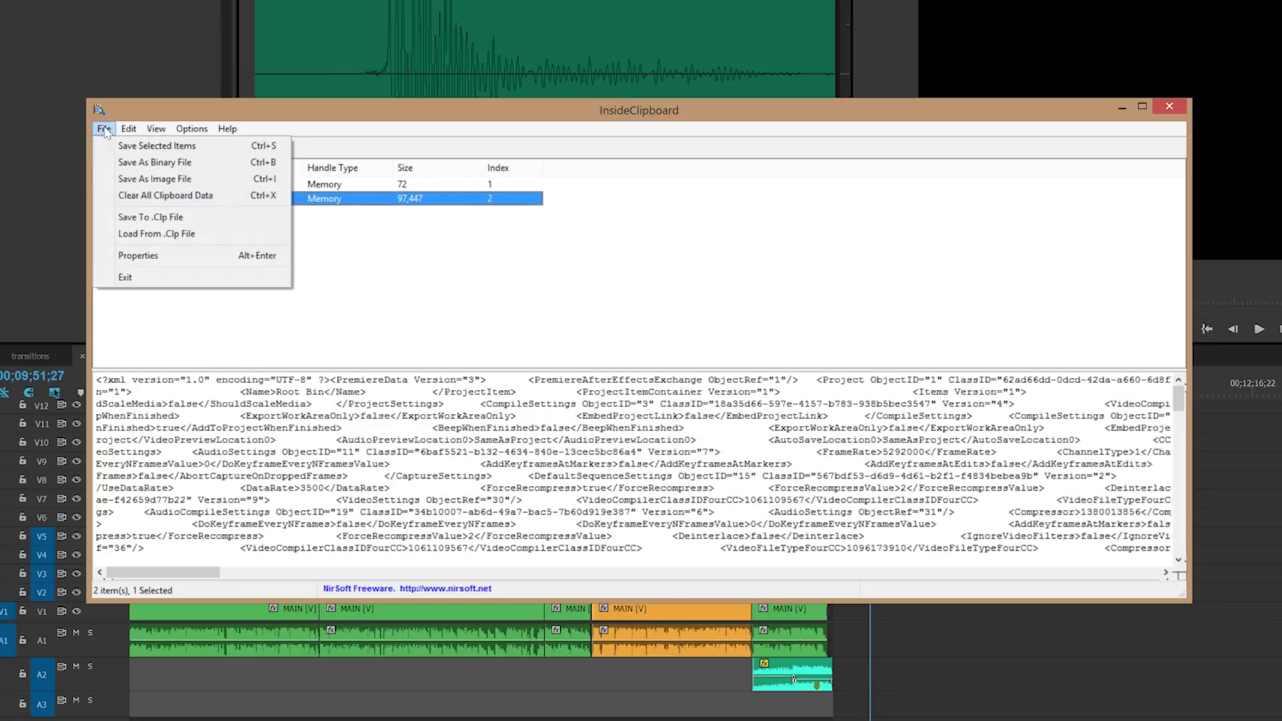
left_click(138, 219)
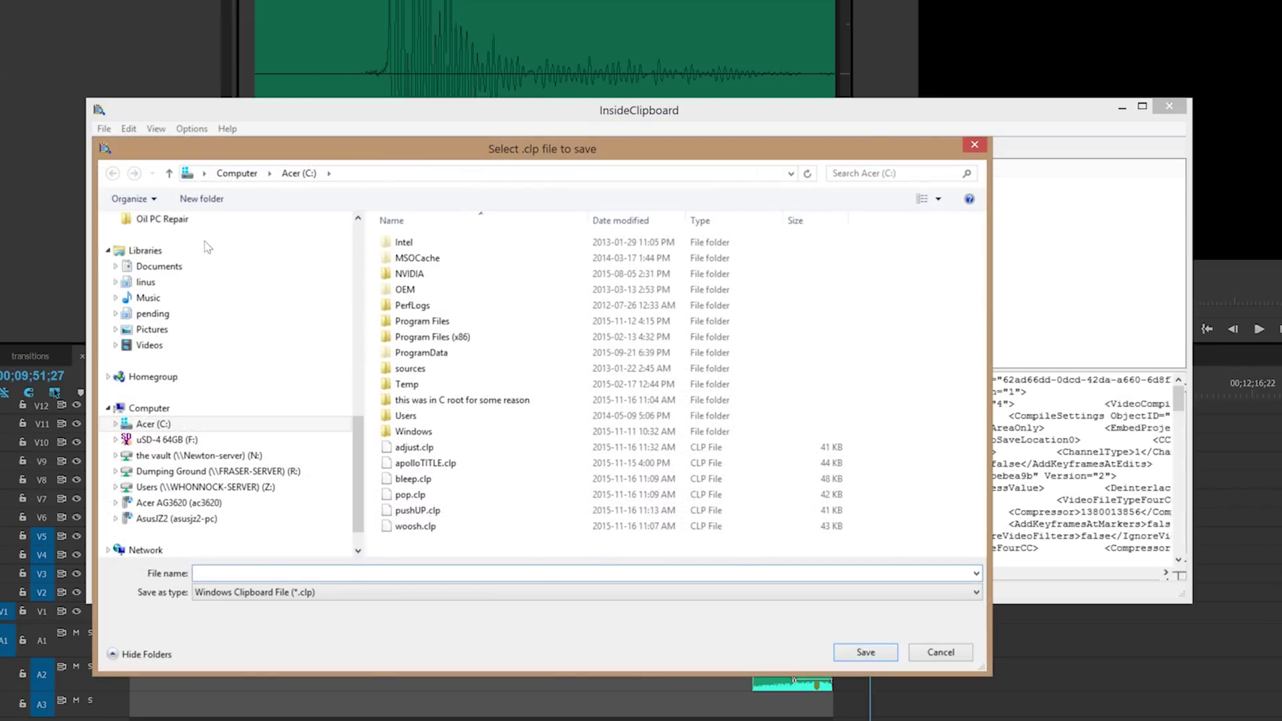
type("titleCard.clp")
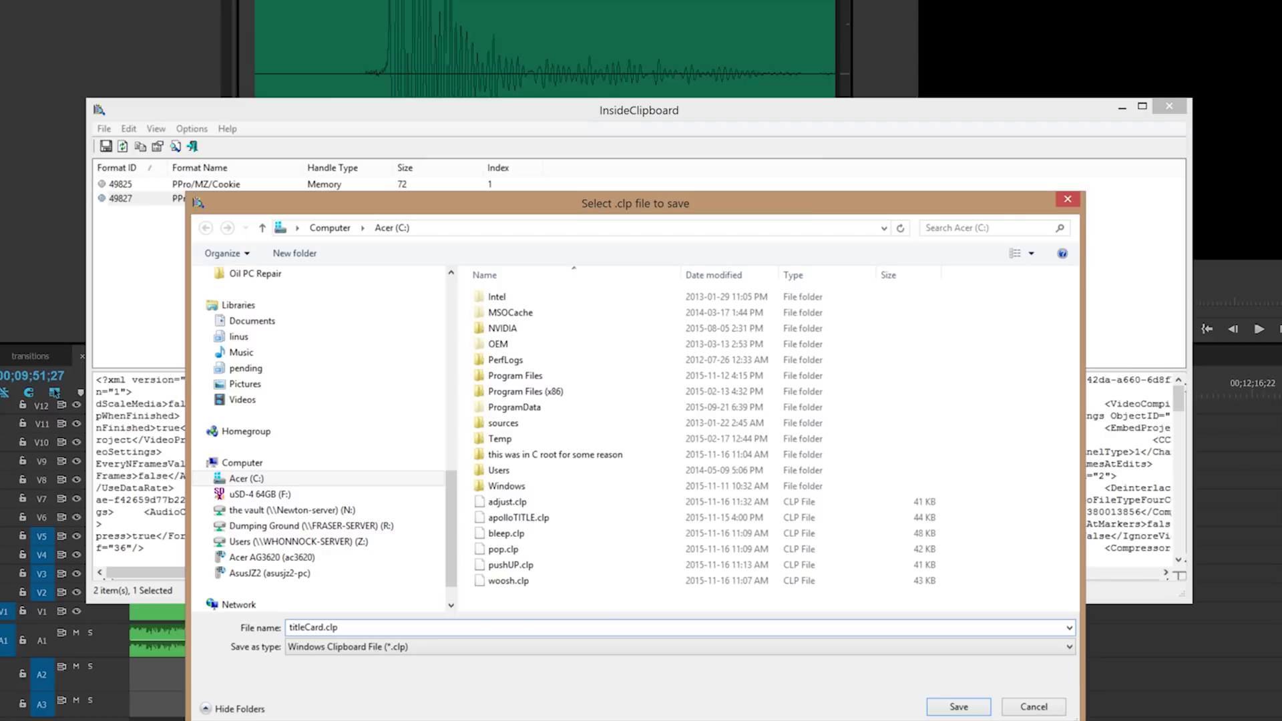
left_click(958, 708)
Save the clipboard contents as titleCard.clp in the Documents library, then transfer the file to the root of the C: drive
left_click(106, 146)
left_click(268, 322)
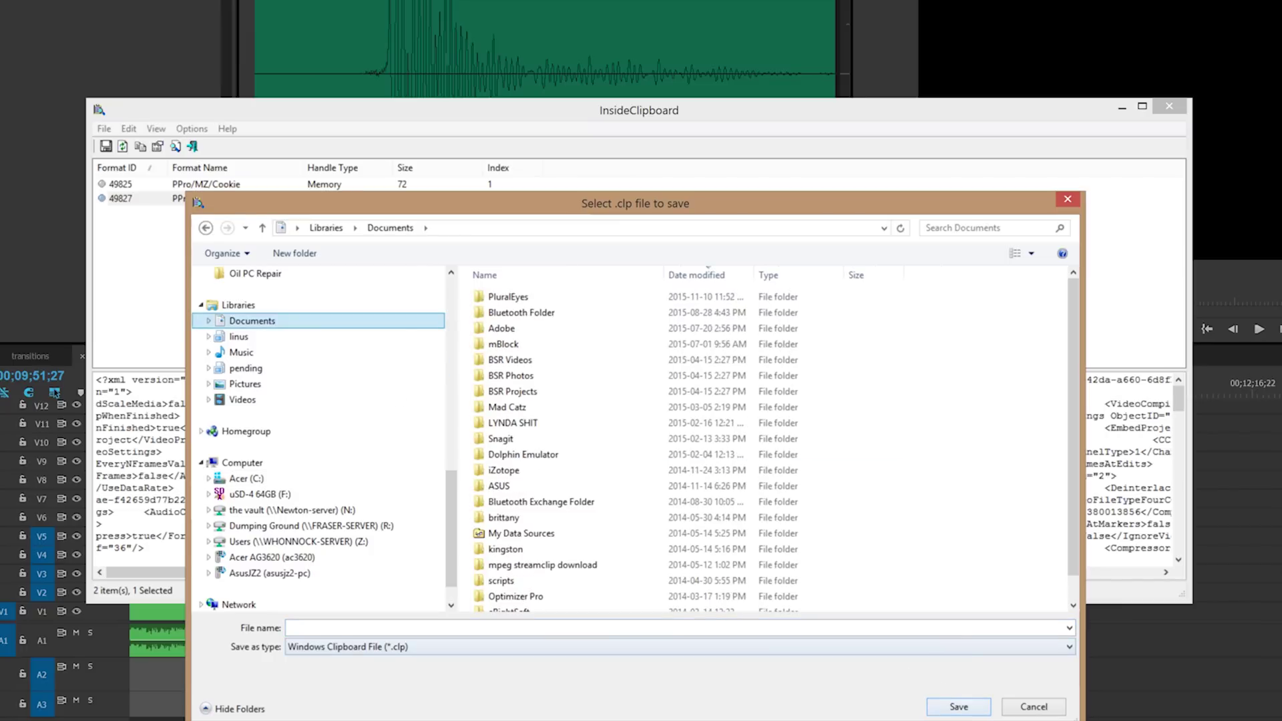
left_click(957, 628)
type("titleCard.clp")
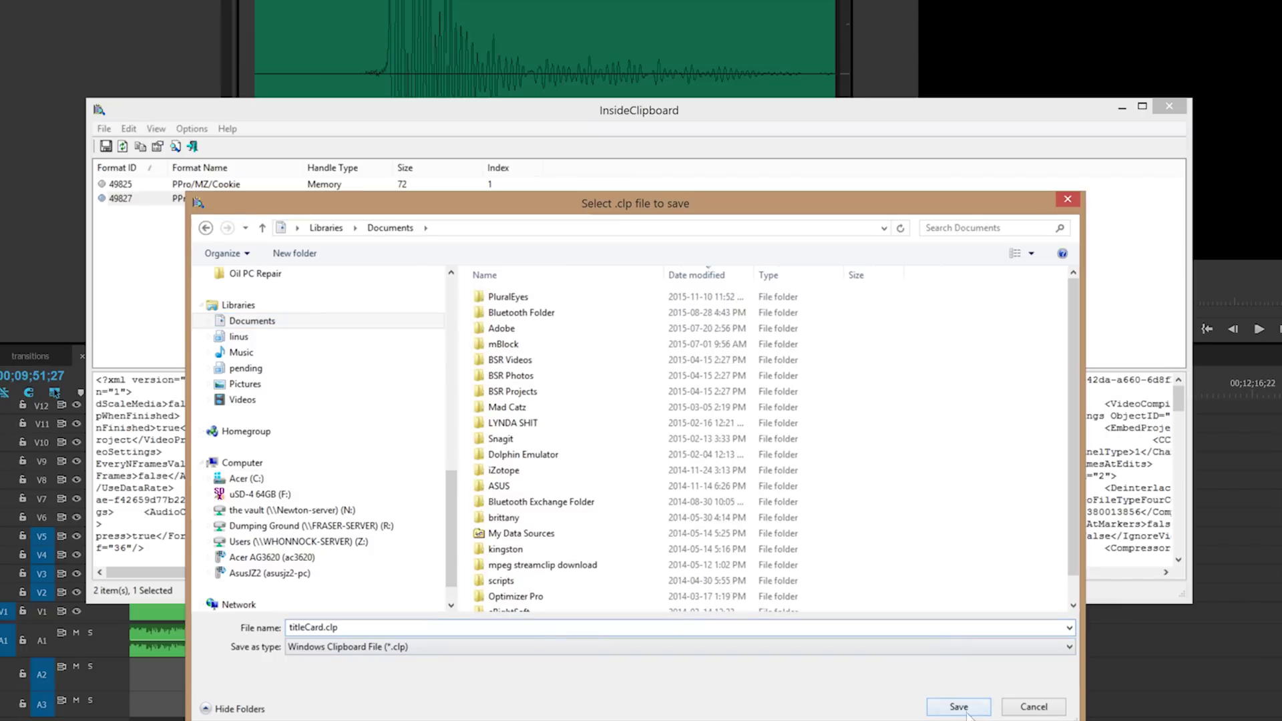
left_click(959, 708)
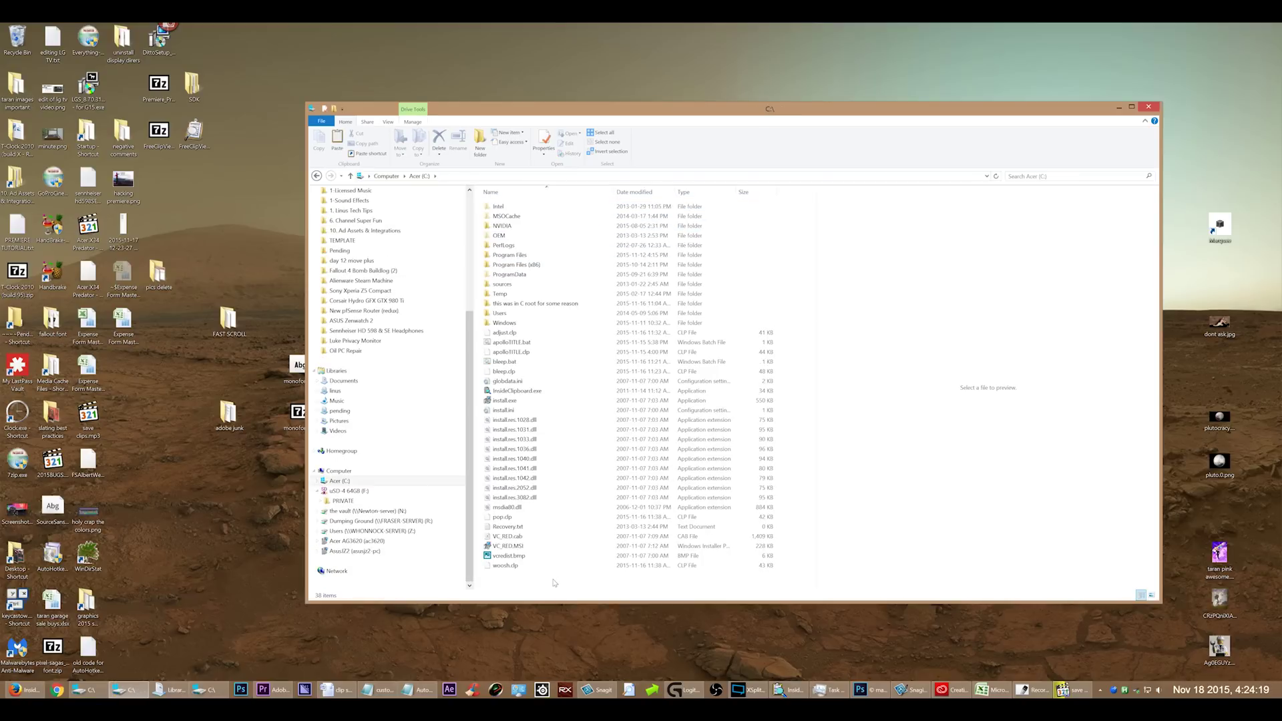
key("ctrl+v")
left_click(615, 332)
Switch to Premiere Pro, copy the stepped pink clip group on V6 to V9, and refresh its clipboard entries in InsideClipboard
mouse_move(274, 690)
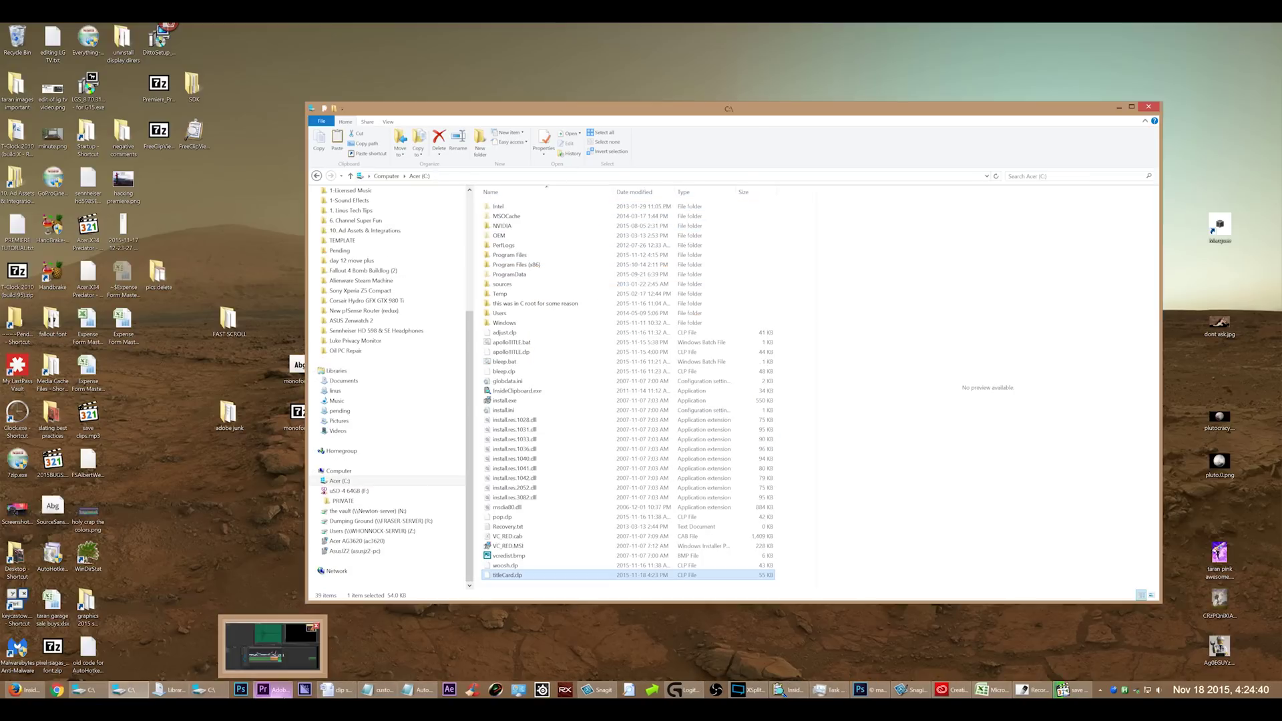
left_click(273, 646)
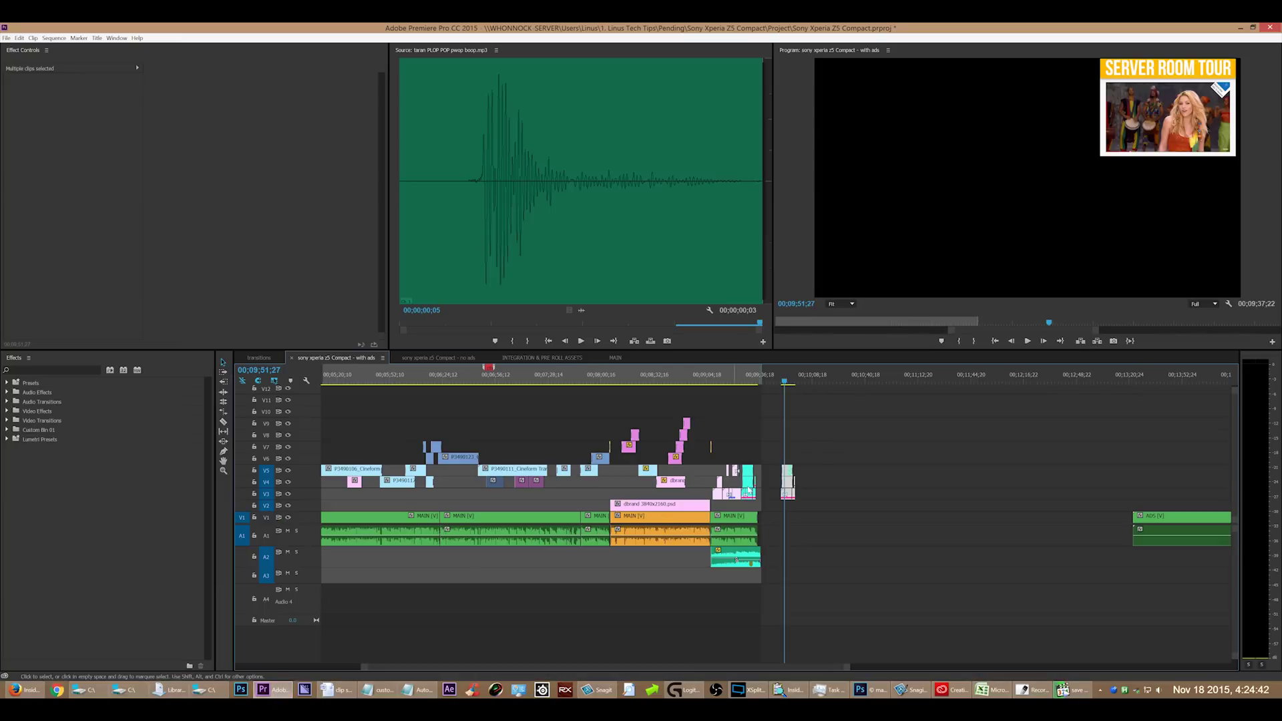
left_click_drag(593, 399, 734, 463)
right_click(682, 449)
left_click(700, 80)
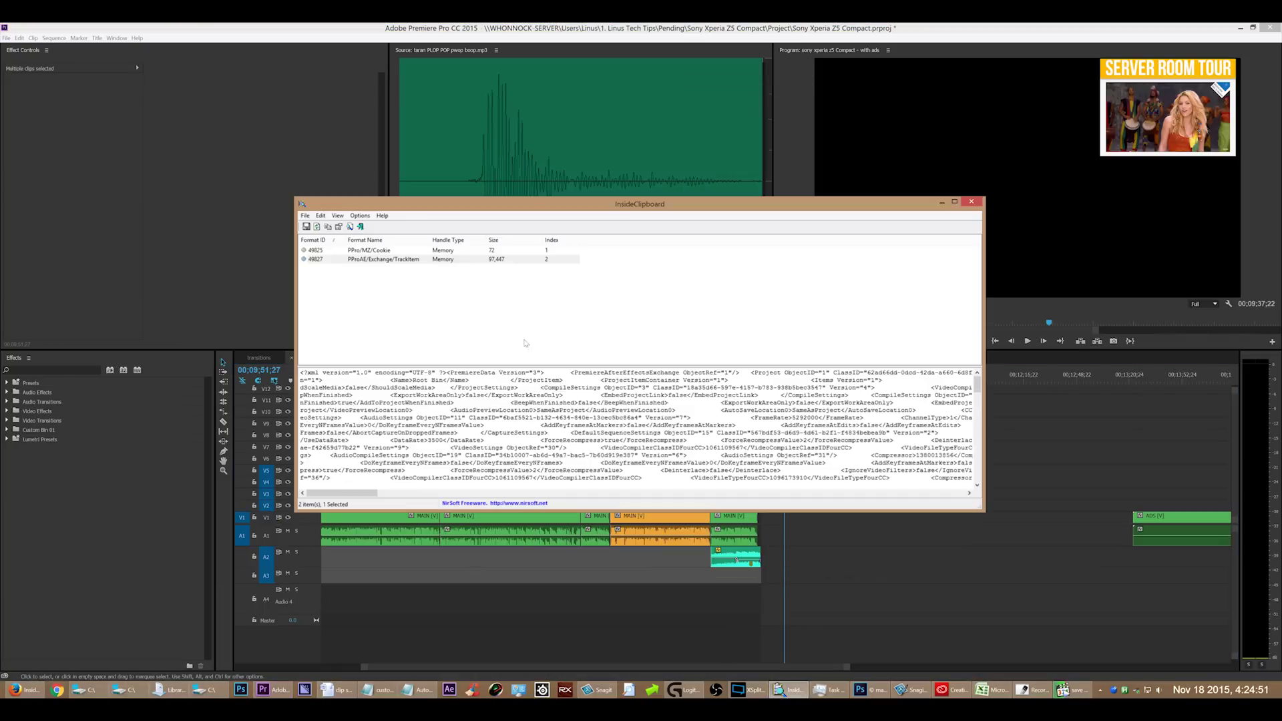
left_click(315, 249)
left_click(304, 215)
left_click(336, 273)
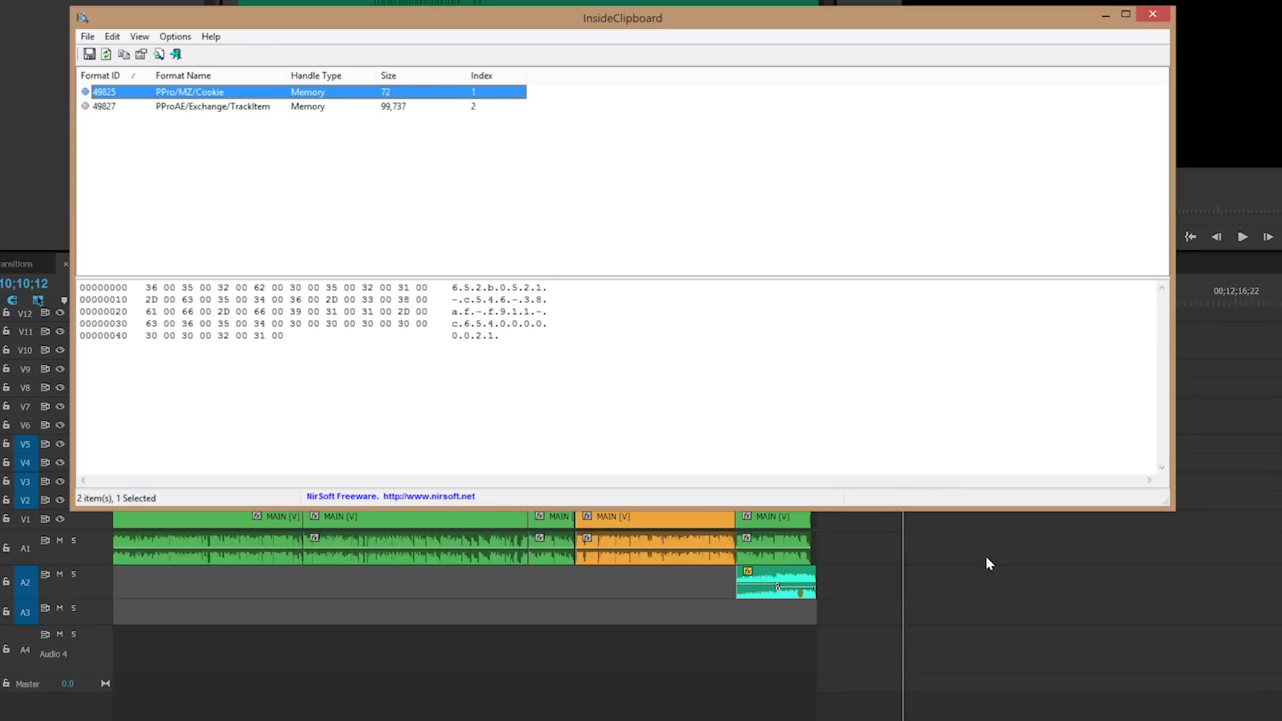
Paste the stepped pink clip group twice, end to end, from 00;10;10;12 in the with ads sequence
left_click(987, 557)
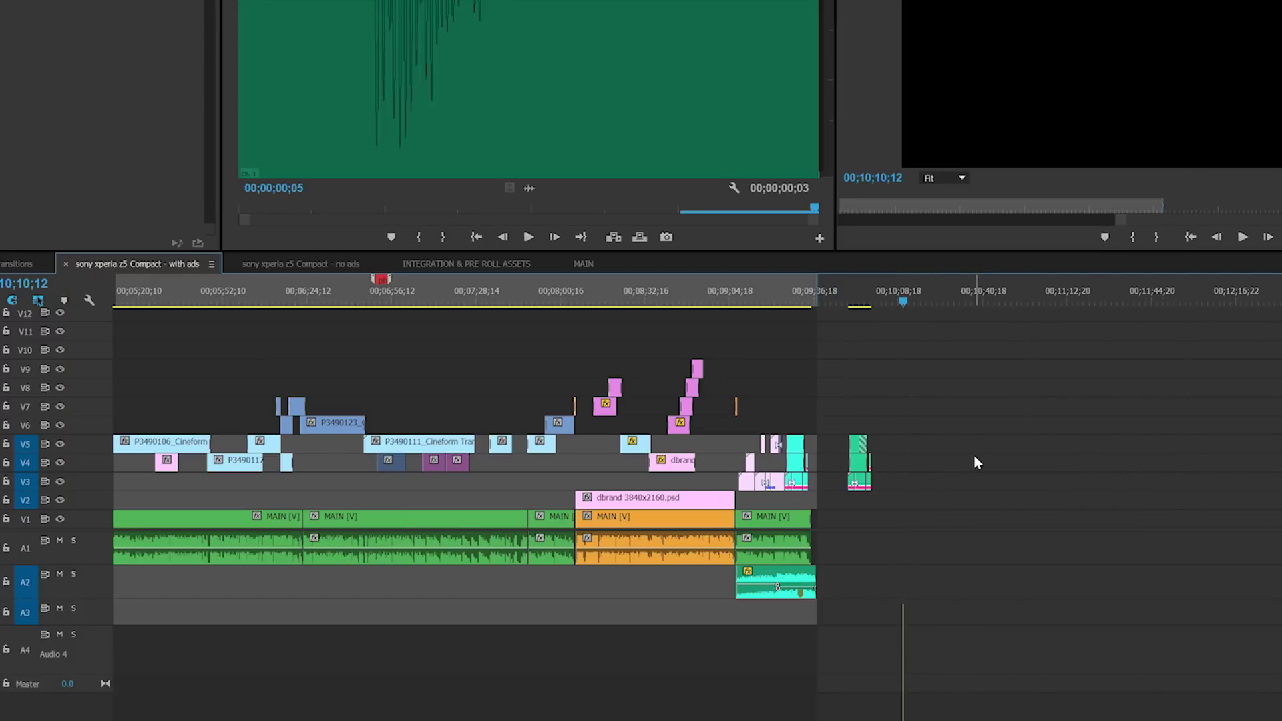
key("ctrl+v")
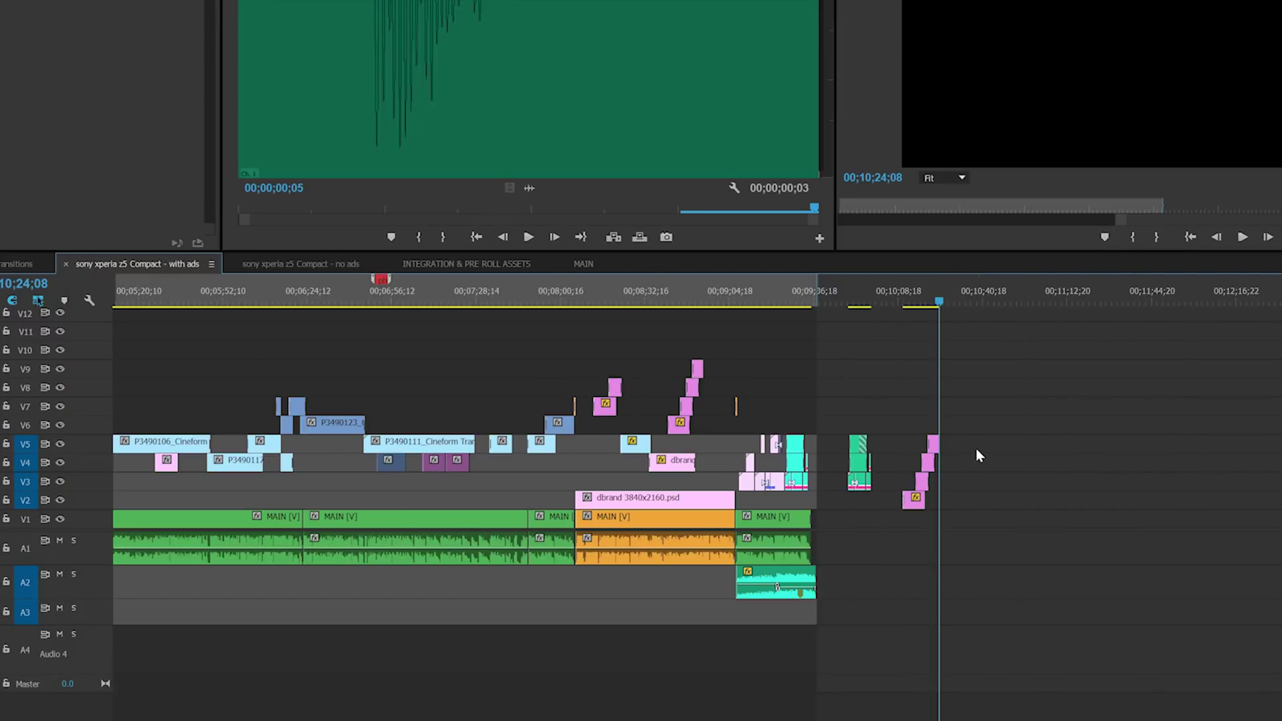
key("ctrl+v")
Delete the two pasted copies of the stepped pink clip group past the separate teal group
left_click_drag(906, 396, 842, 481)
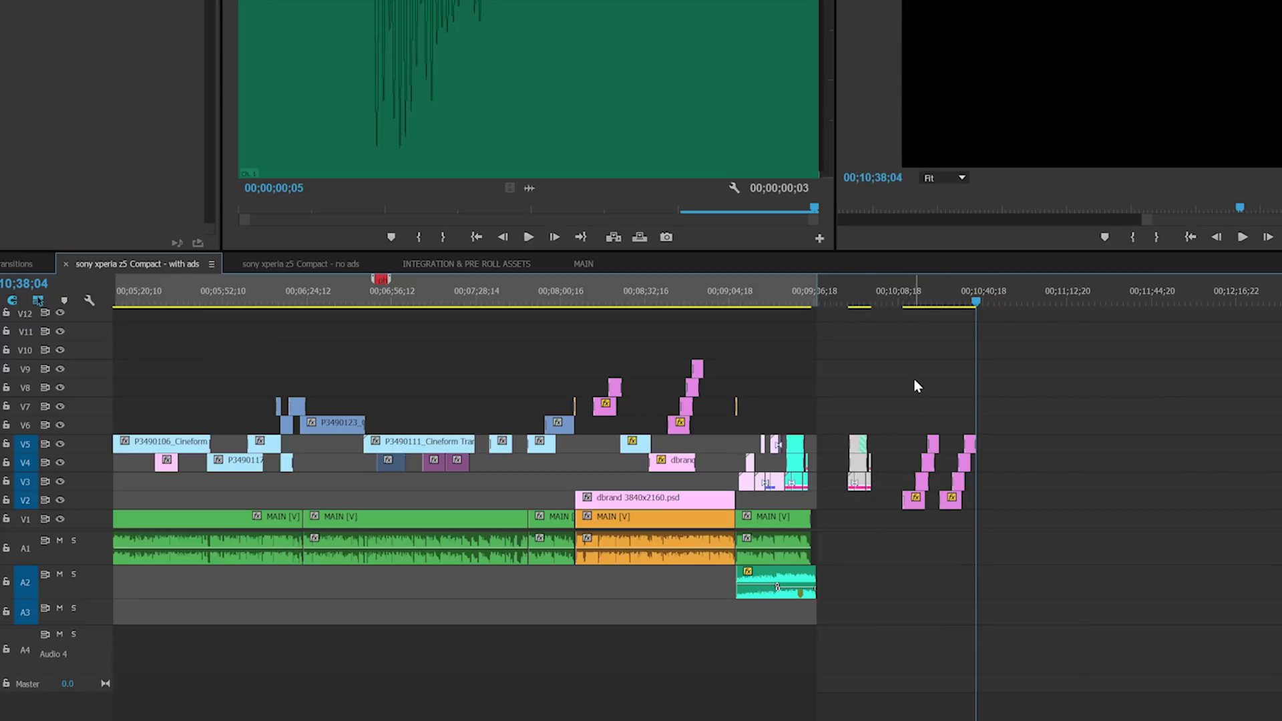
left_click(938, 391)
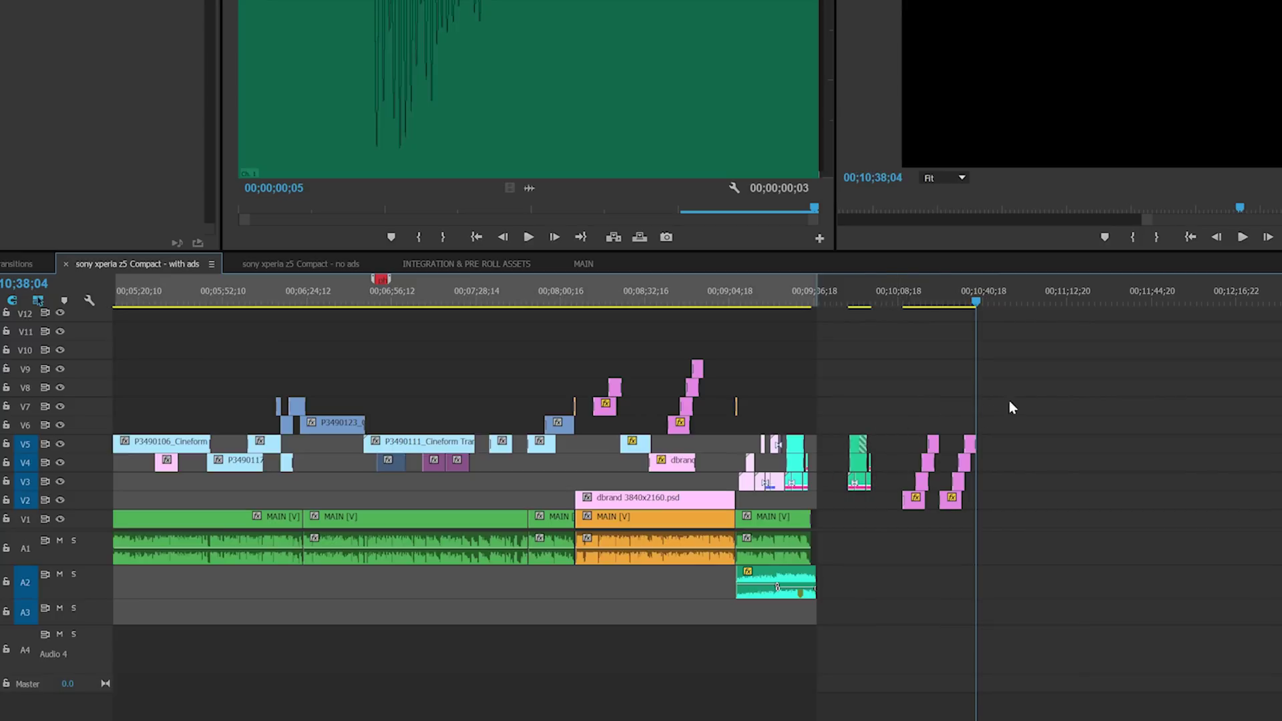
left_click_drag(1019, 395, 907, 532)
key("Delete")
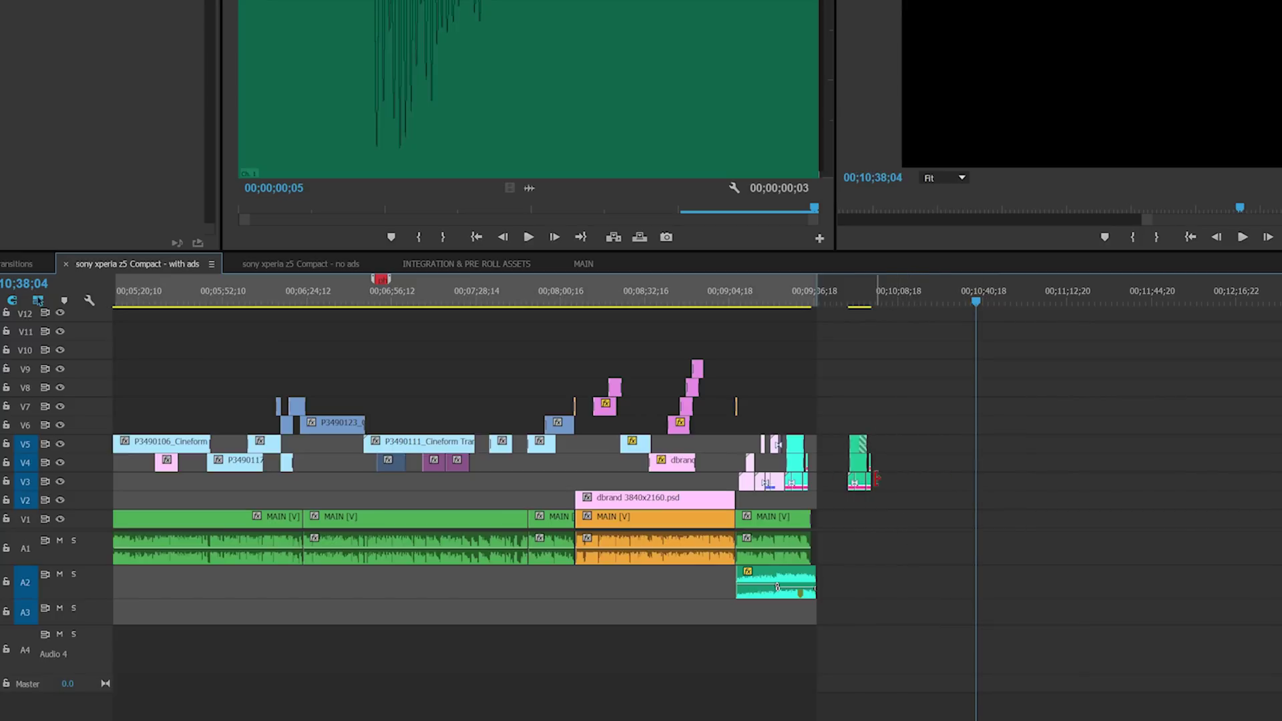
Try to paste a copy of the separate teal clip group past the sequence's end and undo it
left_click_drag(905, 410, 844, 506)
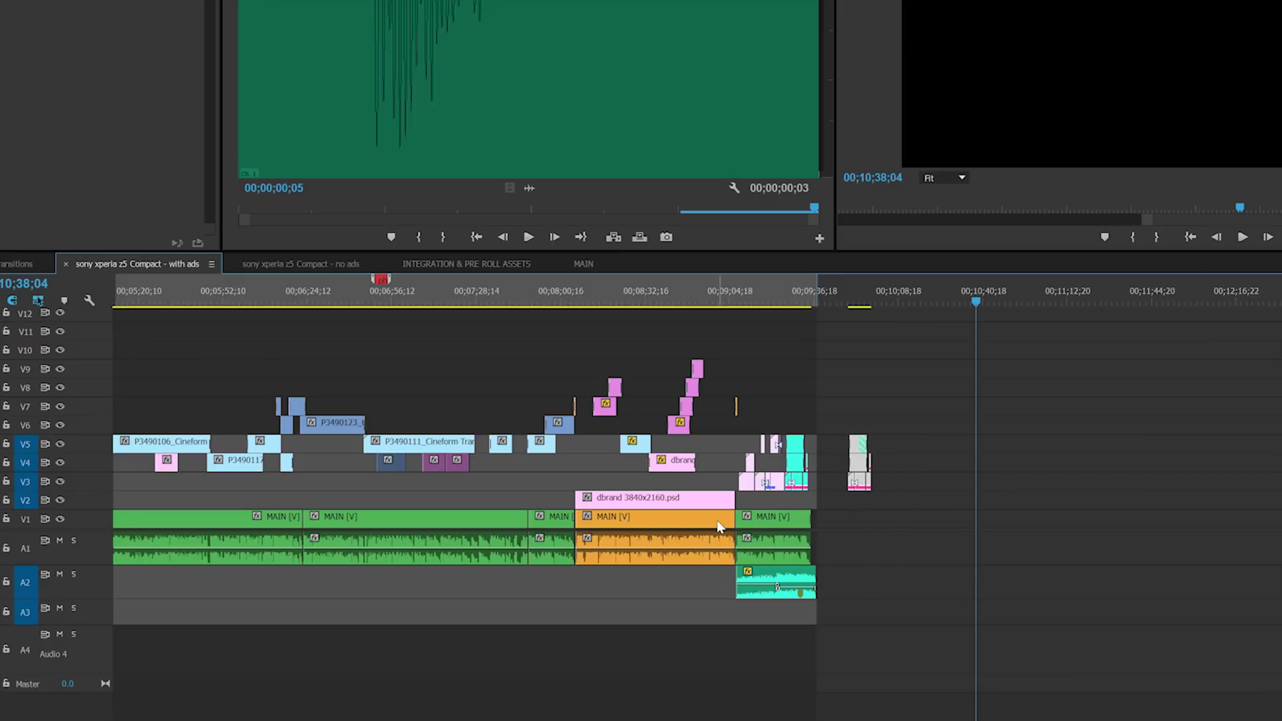
key("ctrl+v")
key("ctrl+z")
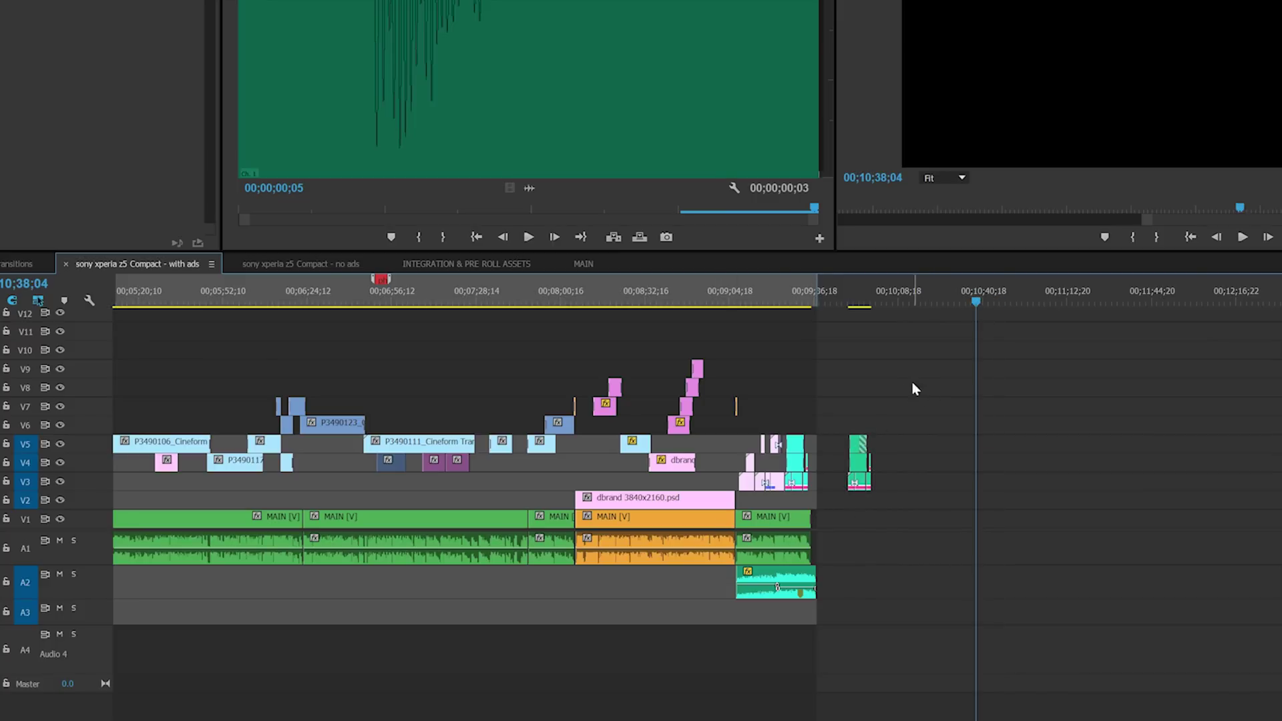
left_click(907, 303)
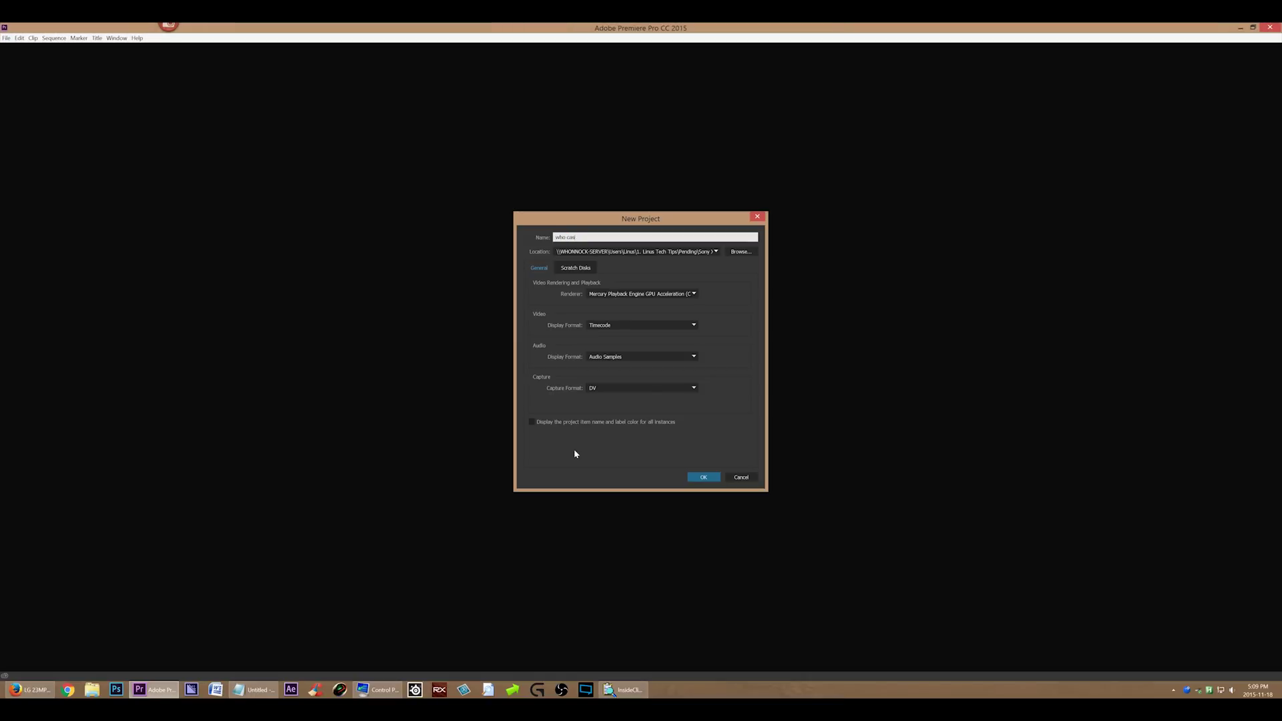
Create the who cares project and add an AVCHD 1080p30 sequence named "stuff hi"
key("ctrl+n")
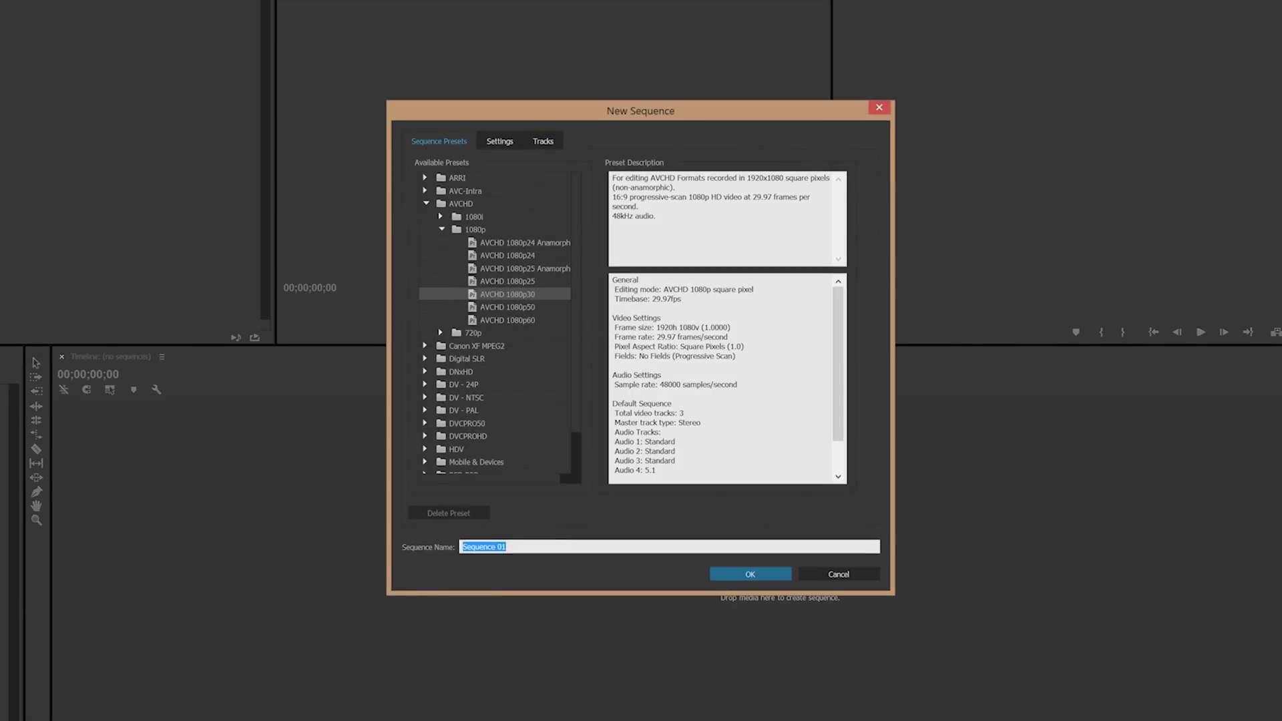
type("stuff hi")
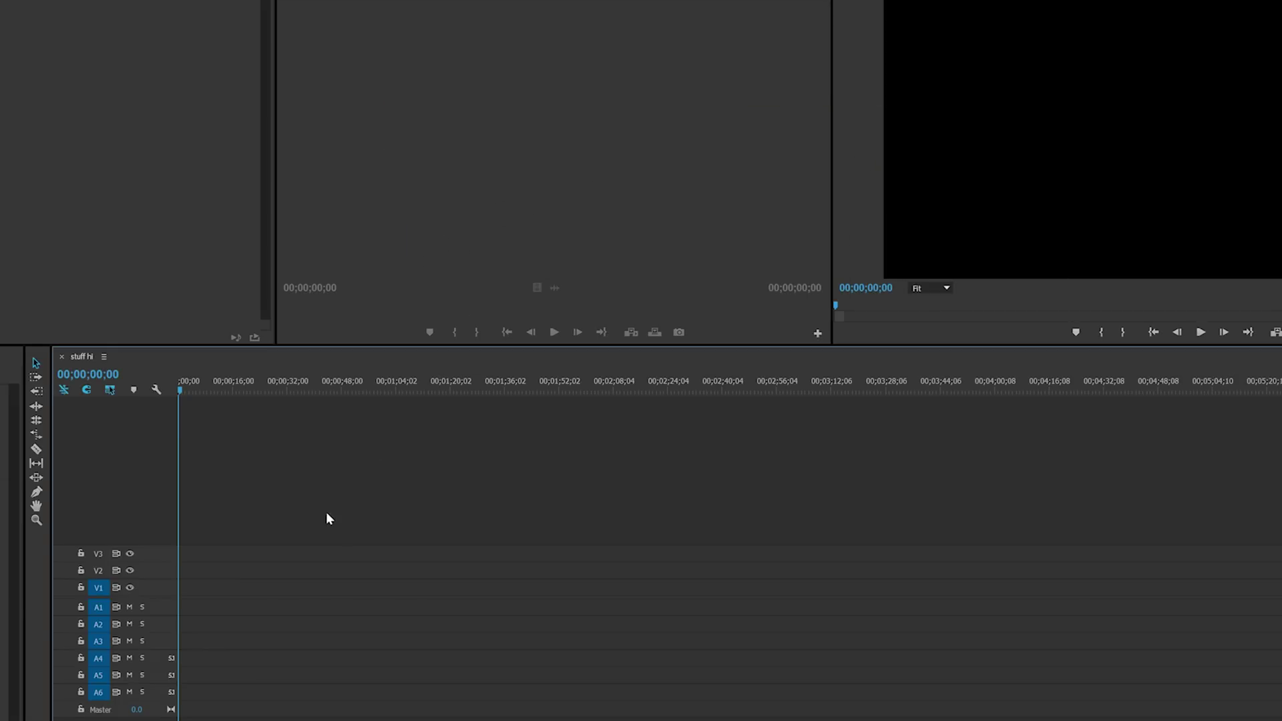
Switch to InsideClipboard and load techDifficultiesLOL.clp from the C: drive into the clipboard
key("alt+Tab")
left_click(154, 150)
left_click(186, 246)
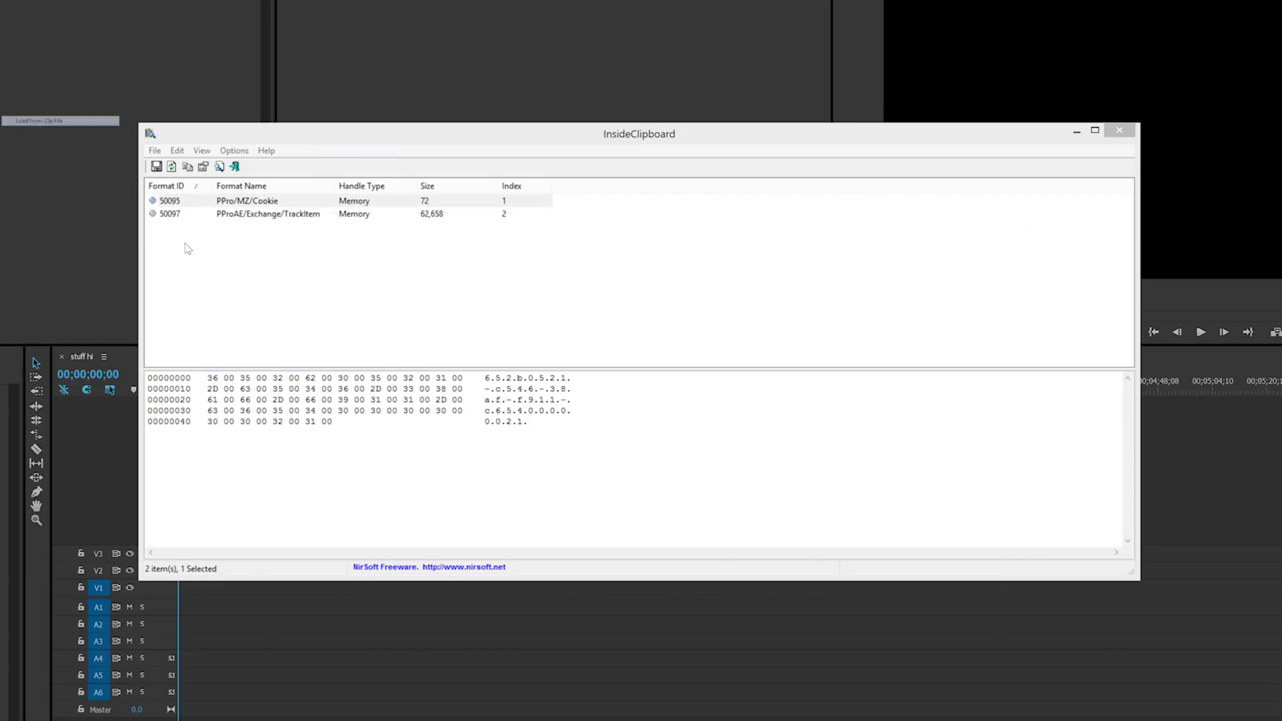
left_click(543, 562)
left_click(912, 674)
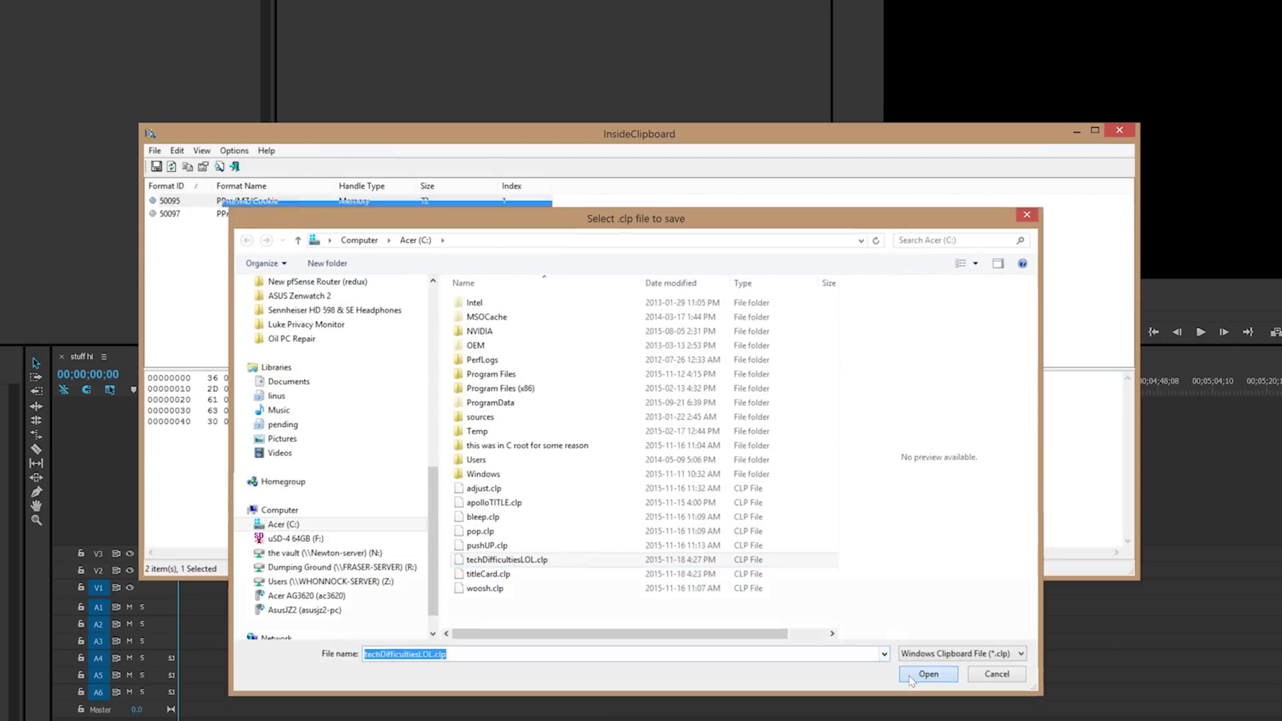
Paste the loaded clips at the start of the stuff hi sequence and return the playhead to their beginning
left_click(632, 621)
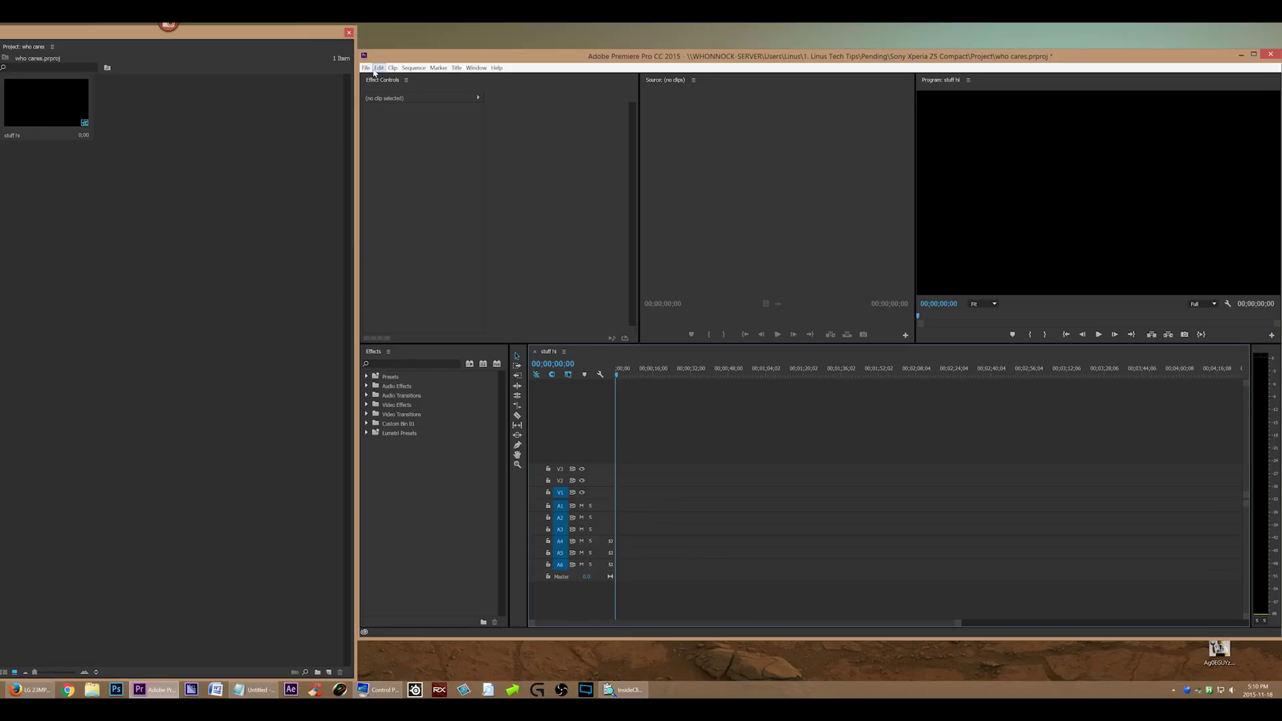
left_click(378, 68)
left_click(412, 120)
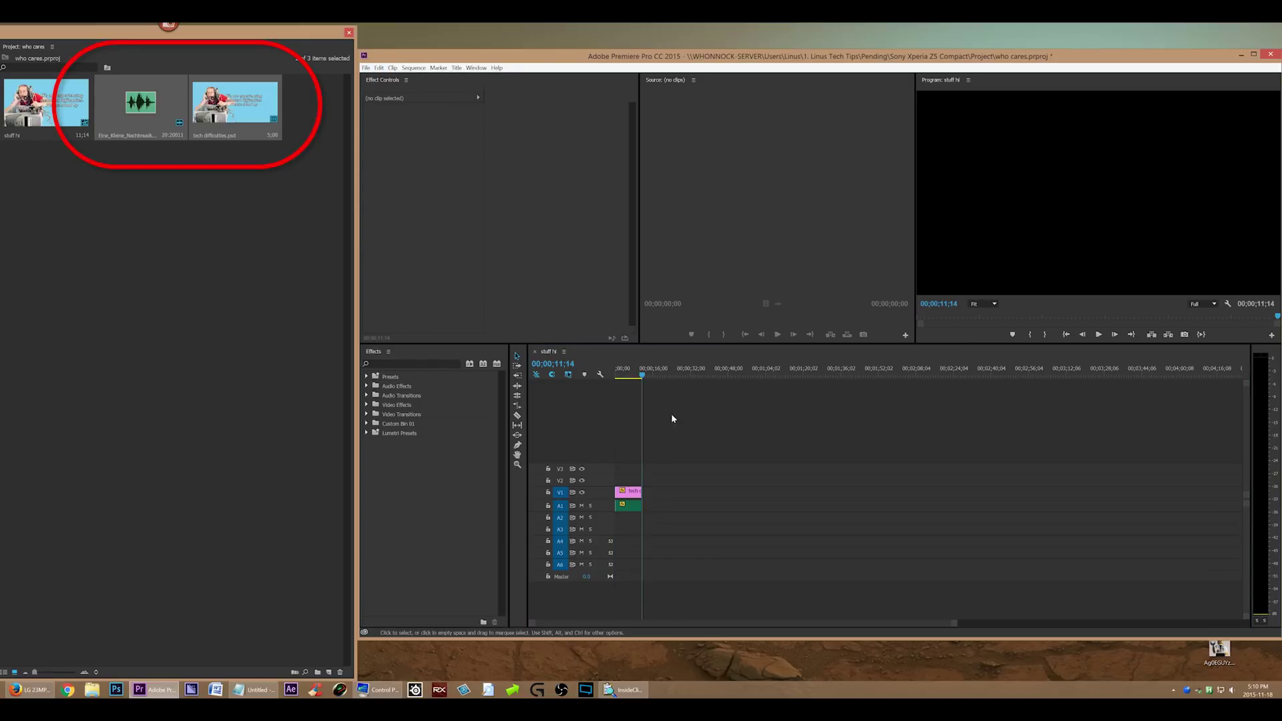
left_click(619, 375)
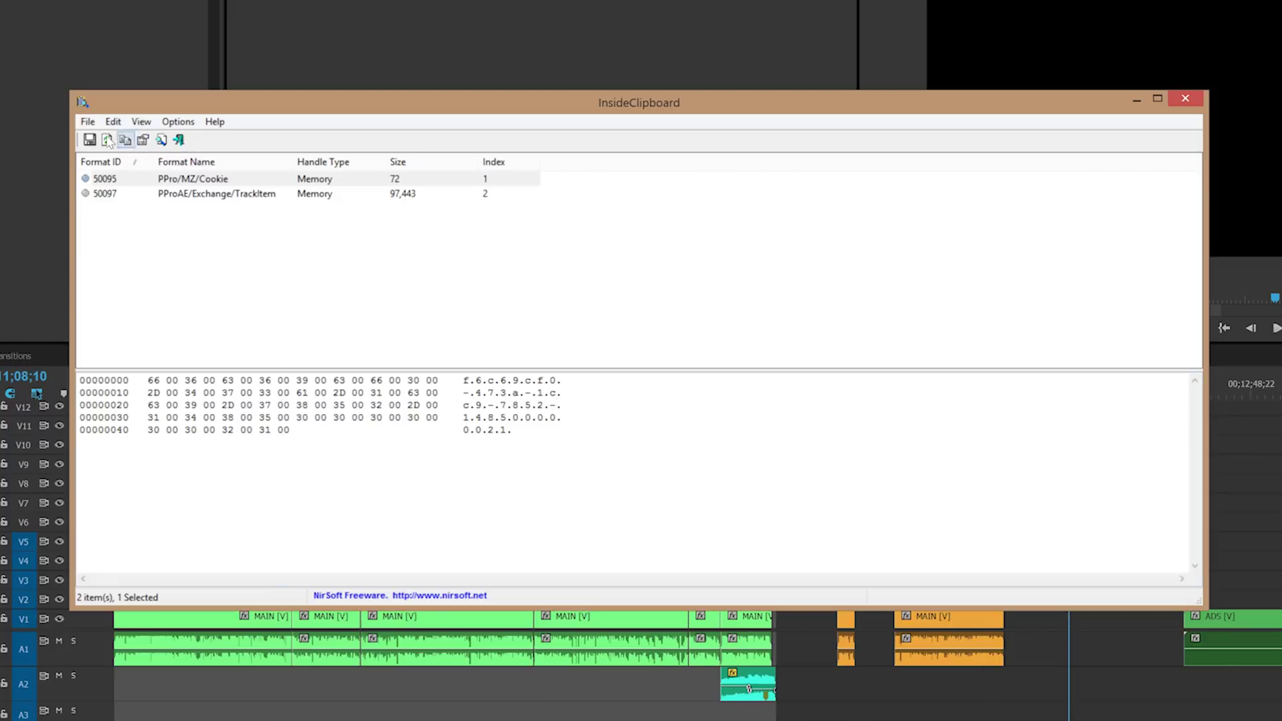
Copy the short green sound clip on track A1, paste a duplicate at 00;11;09;04 just after it, and play the copy
left_click(108, 140)
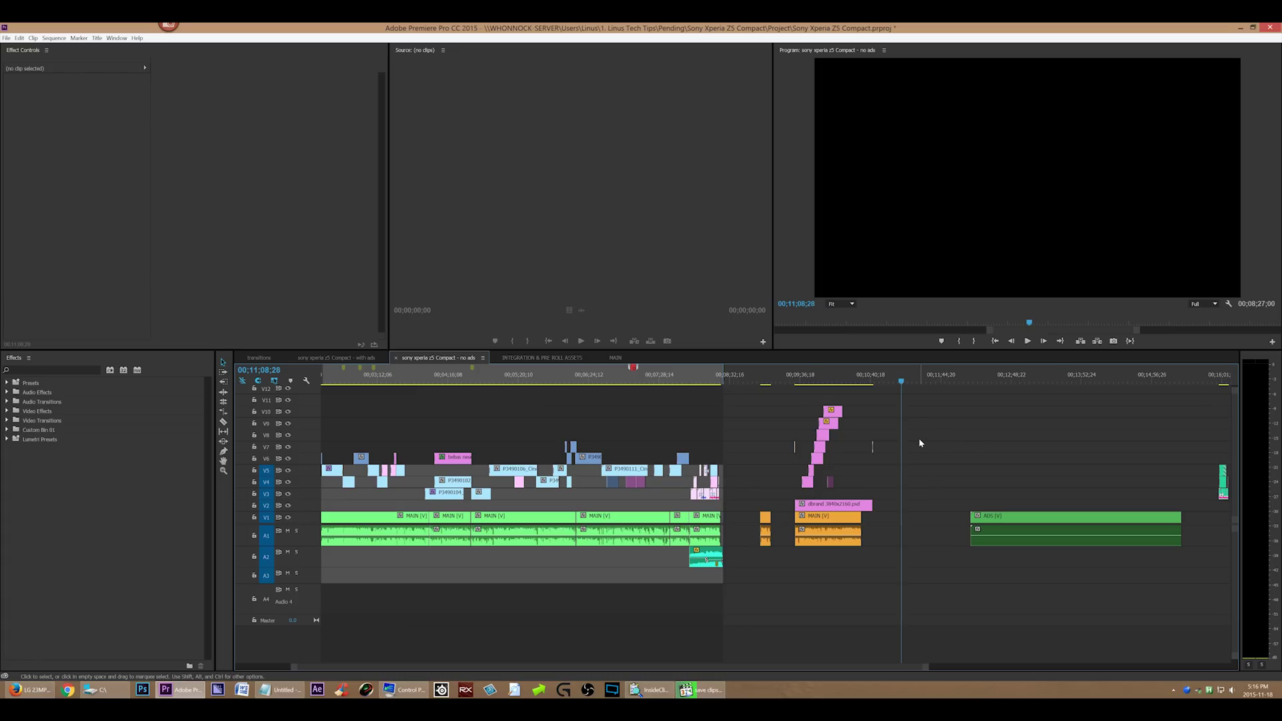
key("=")
key("=")
key("=")
key("=")
key("=")
key("=")
left_click(737, 382)
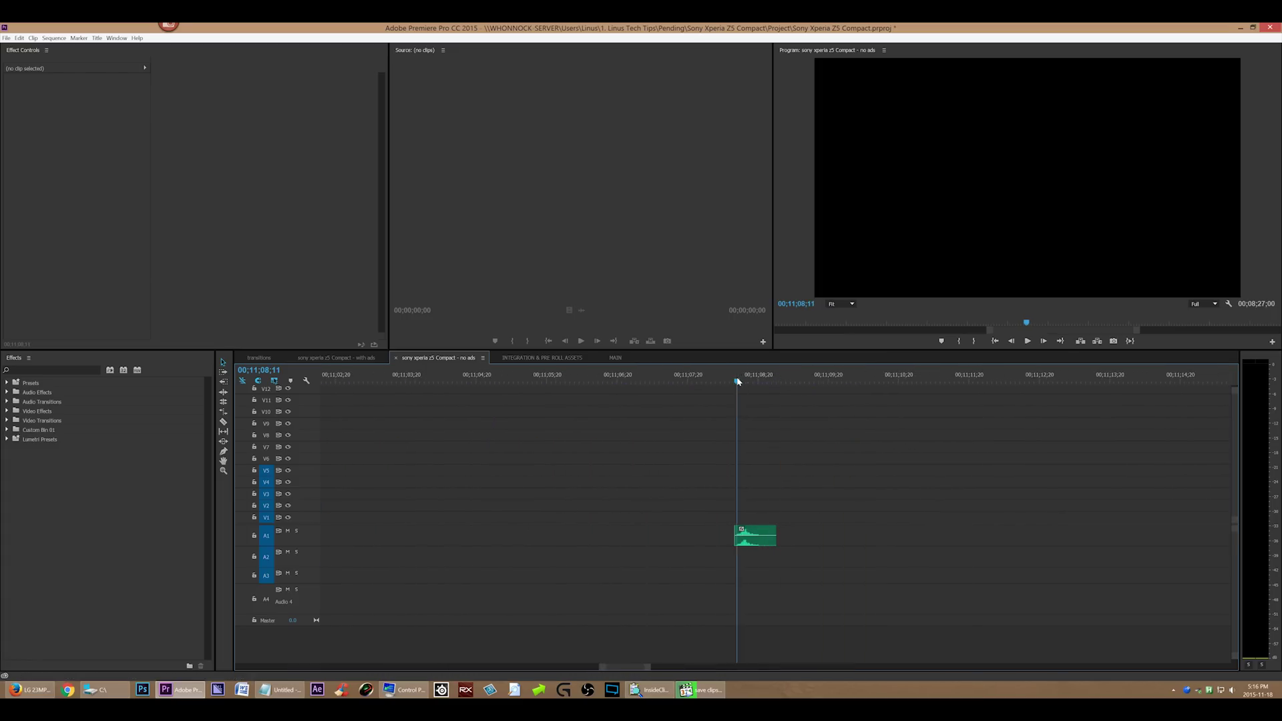
left_click(736, 381)
left_click(791, 374)
left_click_drag(776, 473, 723, 536)
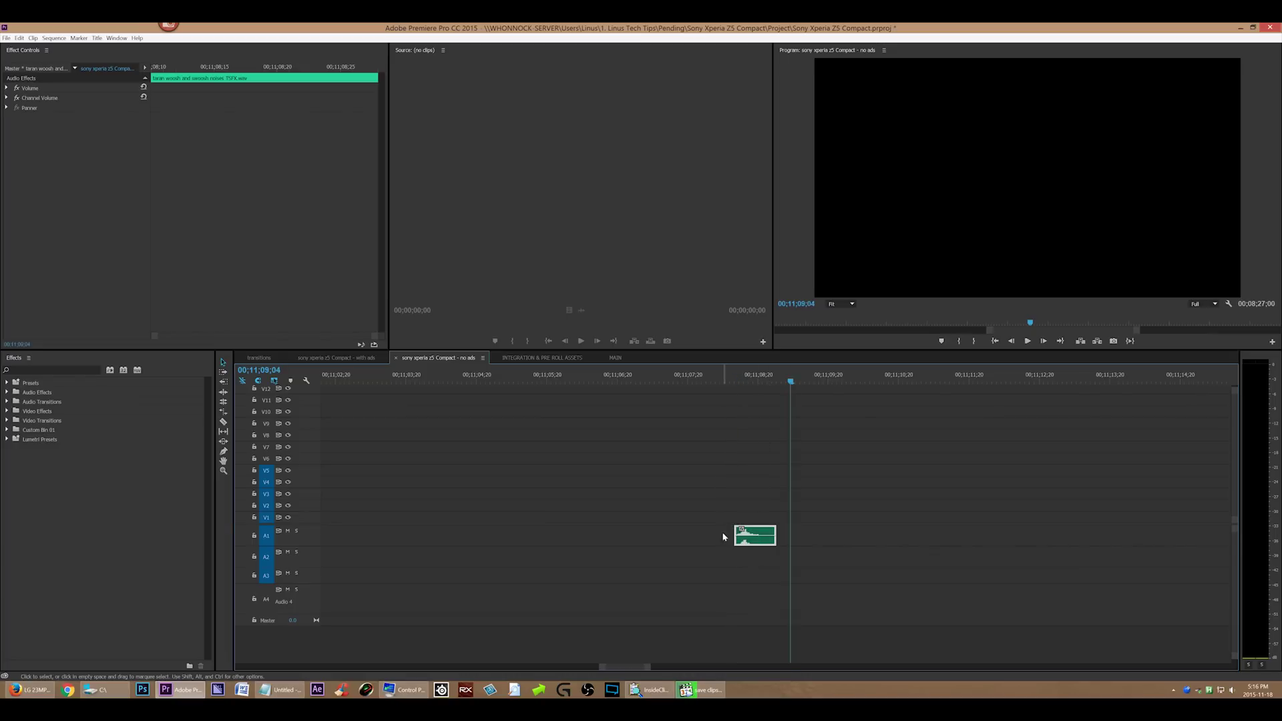
key("ctrl+c")
left_click(727, 445)
key("ctrl+v")
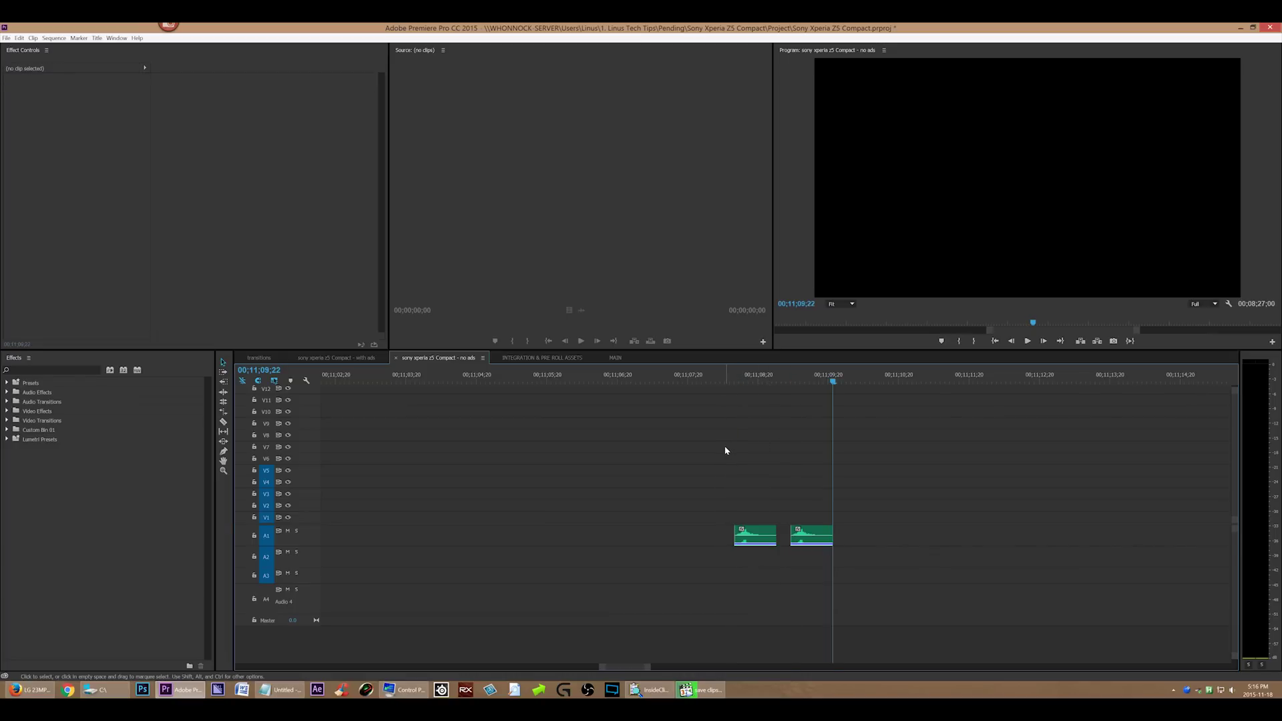
left_click(789, 375)
key("space")
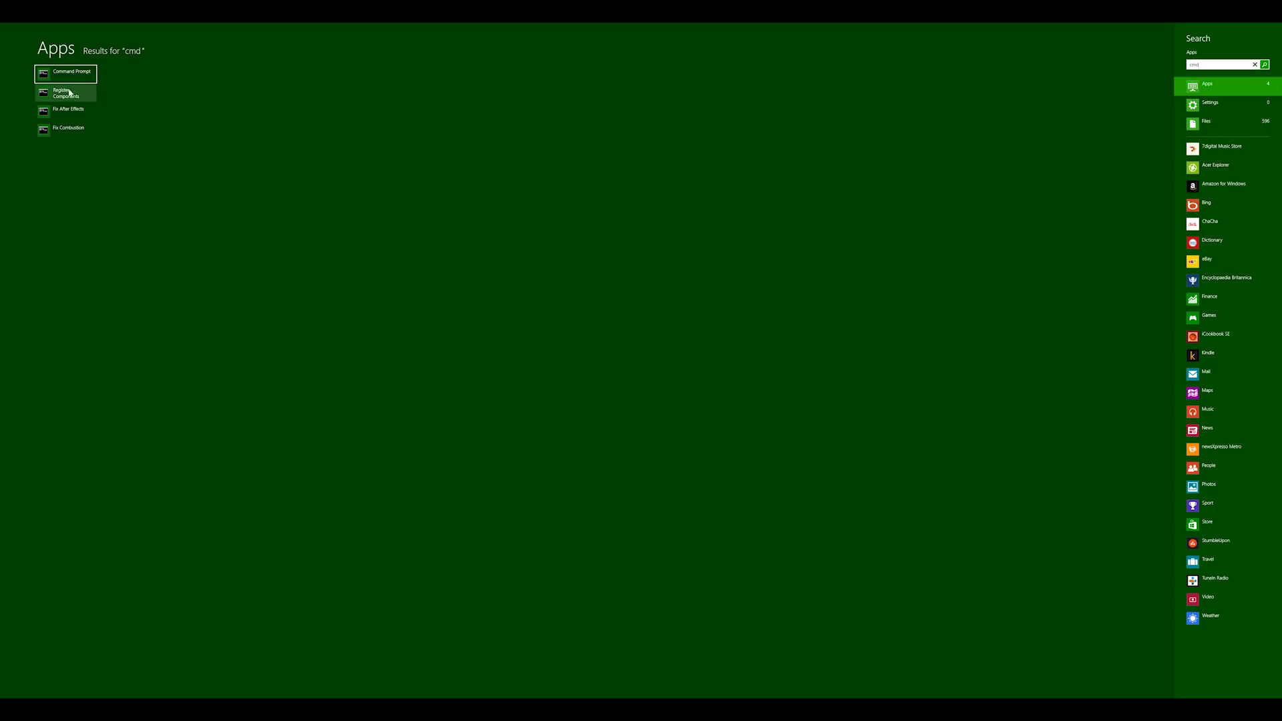
Run Command Prompt as administrator from the cmd search results and change the directory to c:/
right_click(190, 172)
right_click(199, 154)
right_click(199, 153)
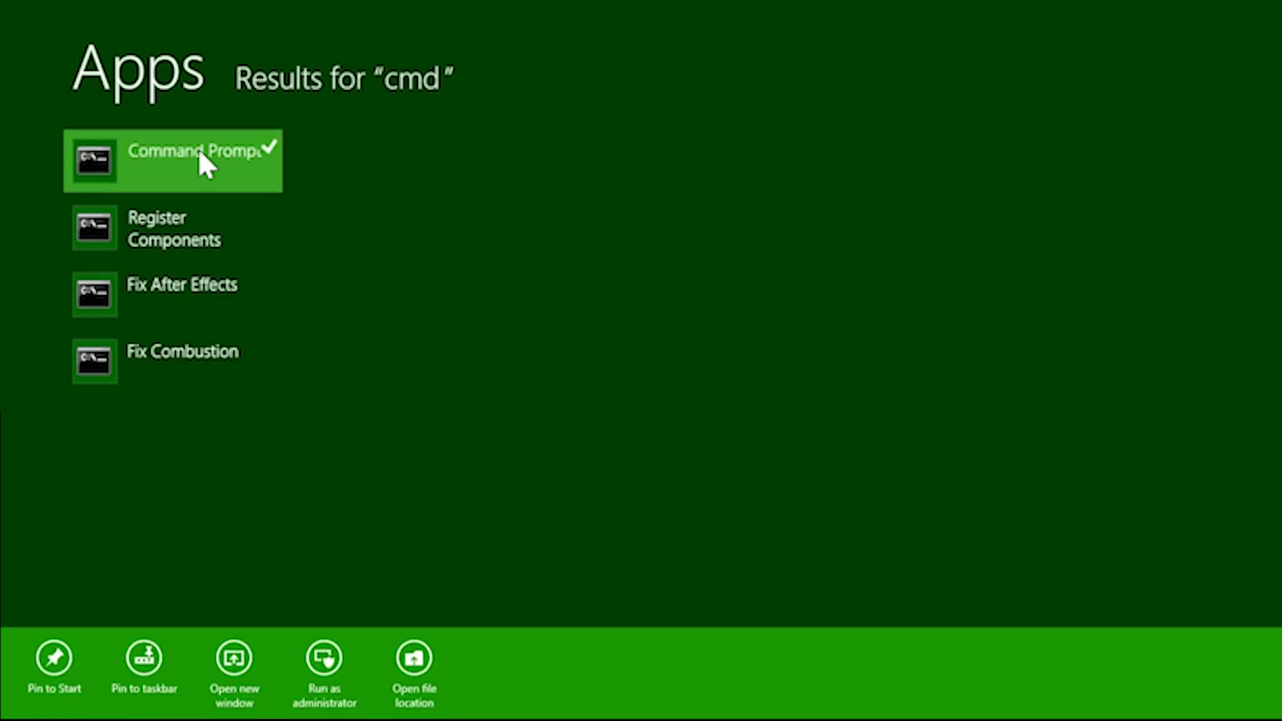
left_click(327, 671)
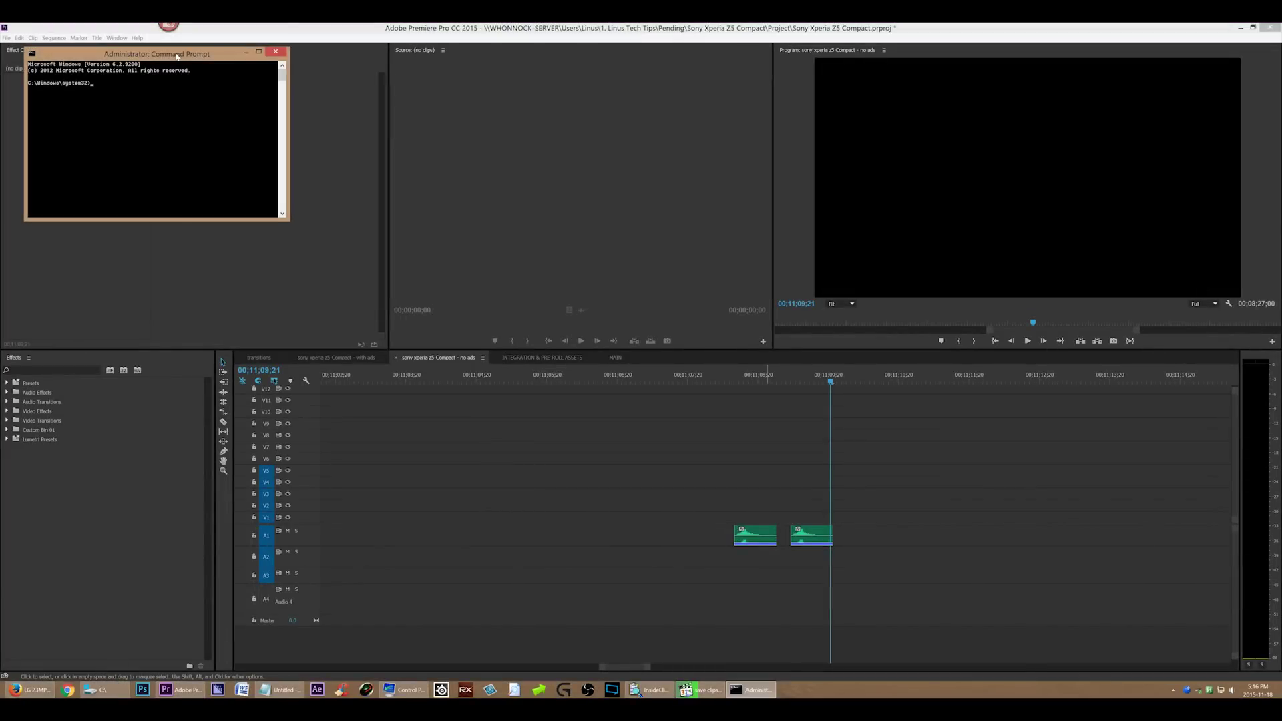
left_click_drag(177, 56, 472, 165)
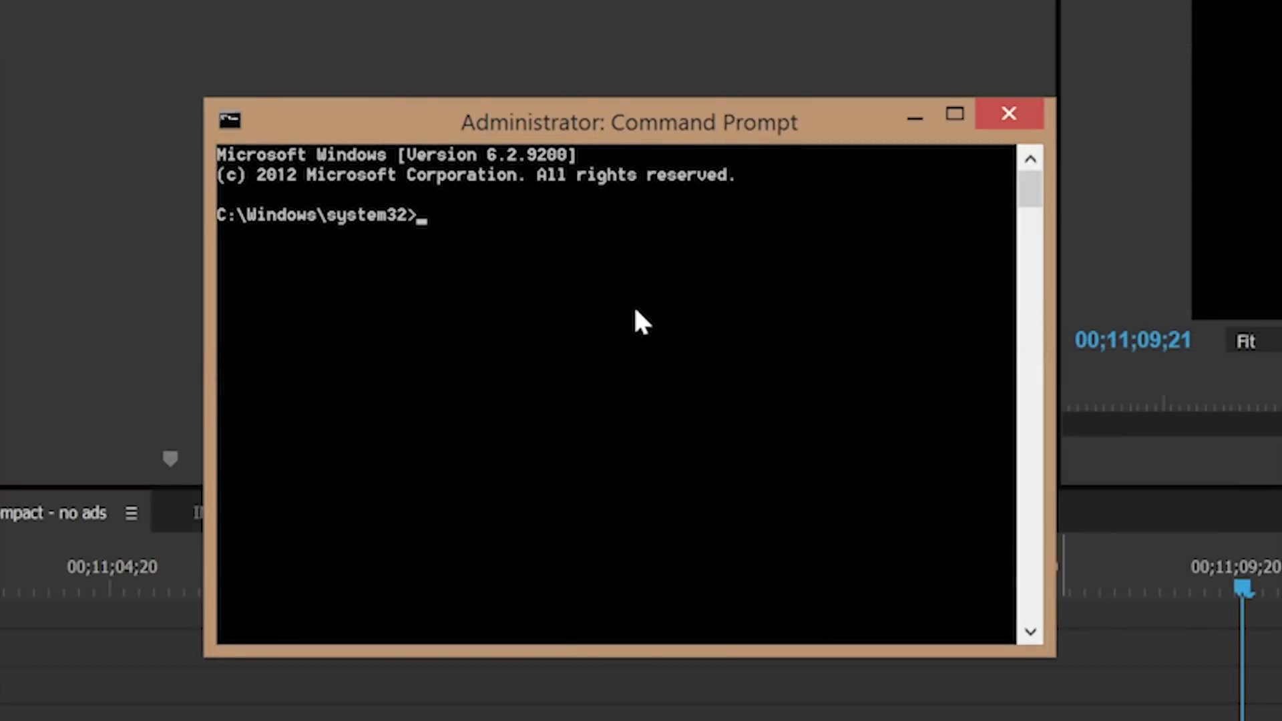
type("cd c:/")
key("Return")
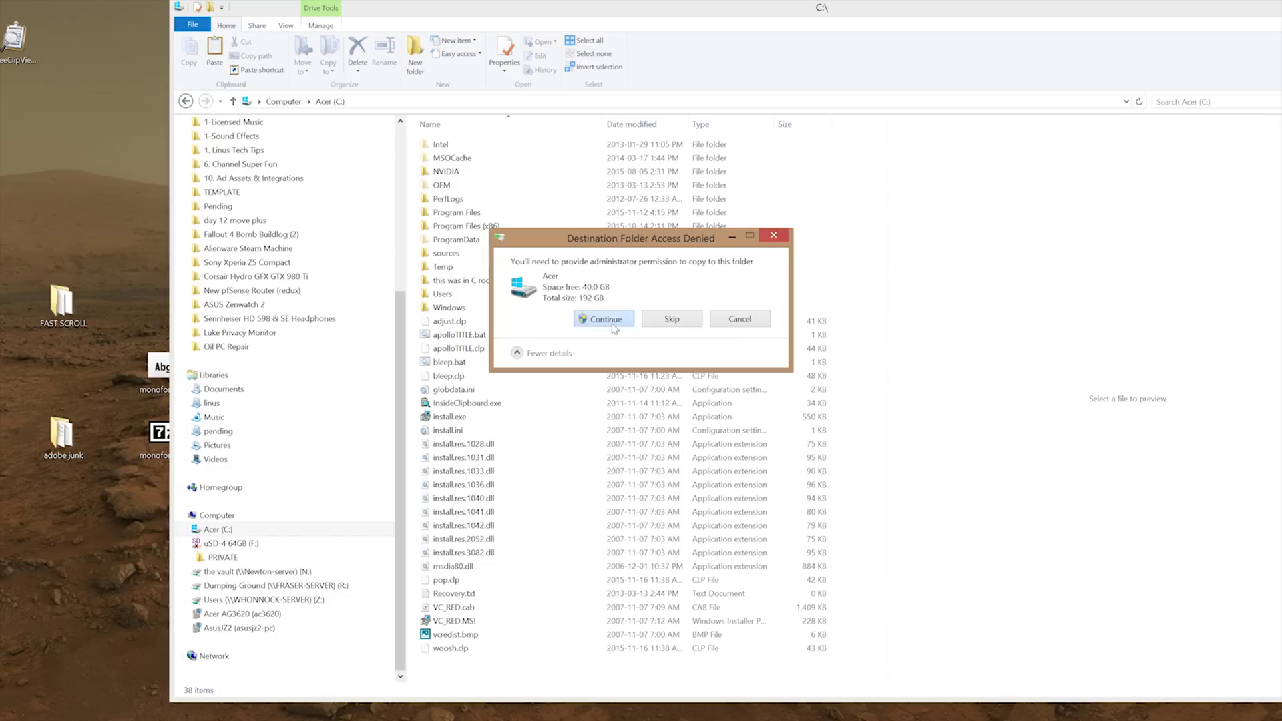
Grant administrator permission to copy titleCard.clp into the root of the C: drive and select the copied file
left_click(607, 322)
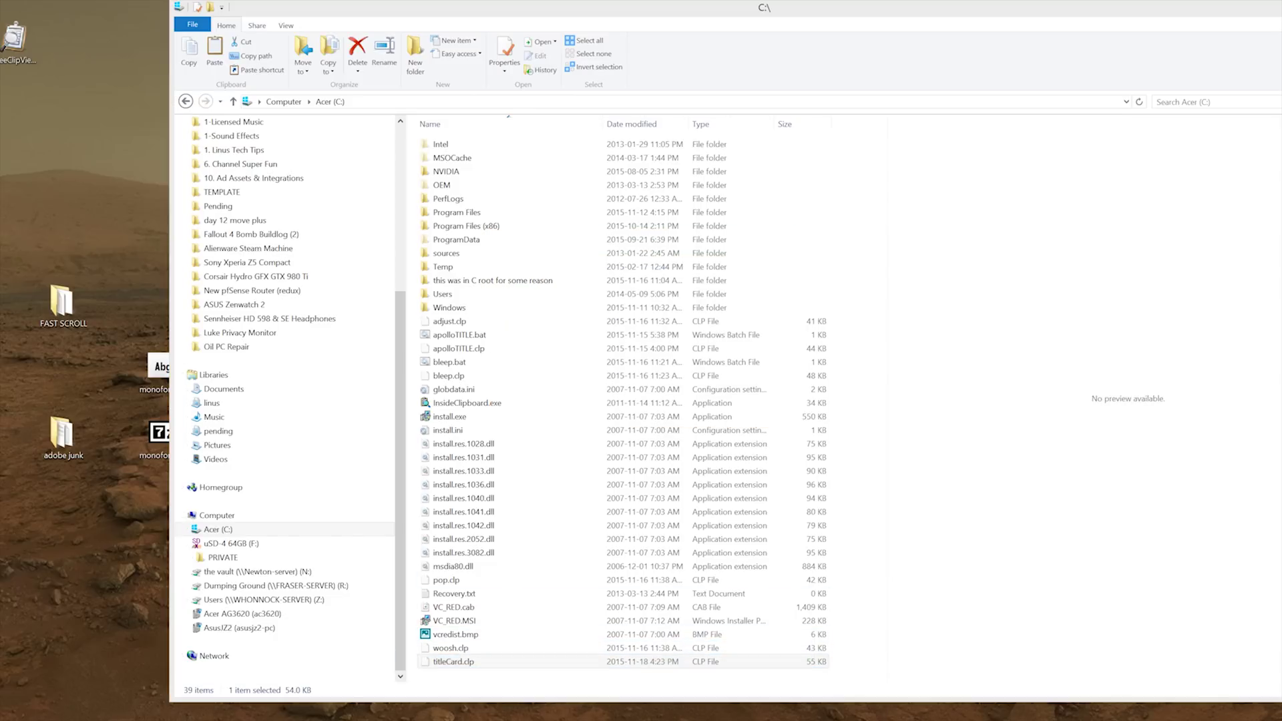
left_click(491, 663)
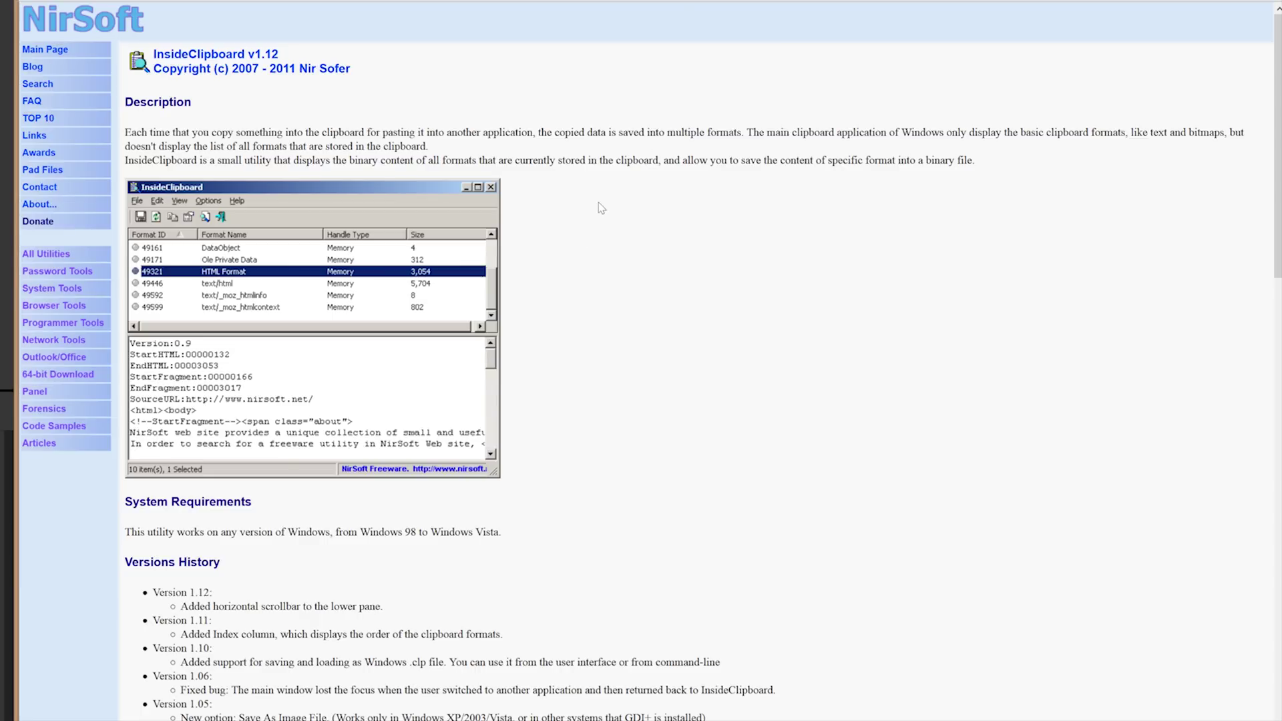
Examine the usage notes and command-line options on NirSoft's InsideClipboard page, especially the /saveclp and /loadclp parameters
scroll(601, 208, "down", 10)
left_click_drag(544, 297, 132, 525)
left_click(561, 538)
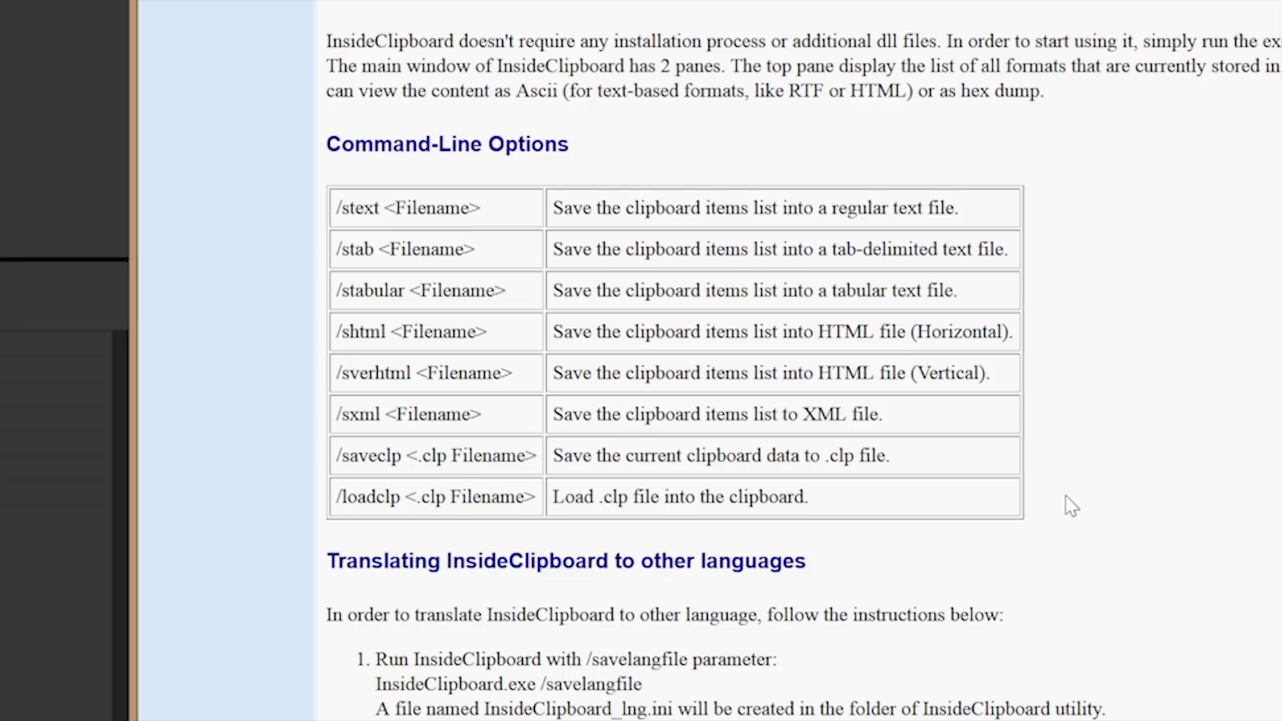
mouse_move(816, 498)
left_mouse_down()
mouse_move(342, 498)
mouse_move(813, 498)
left_mouse_up()
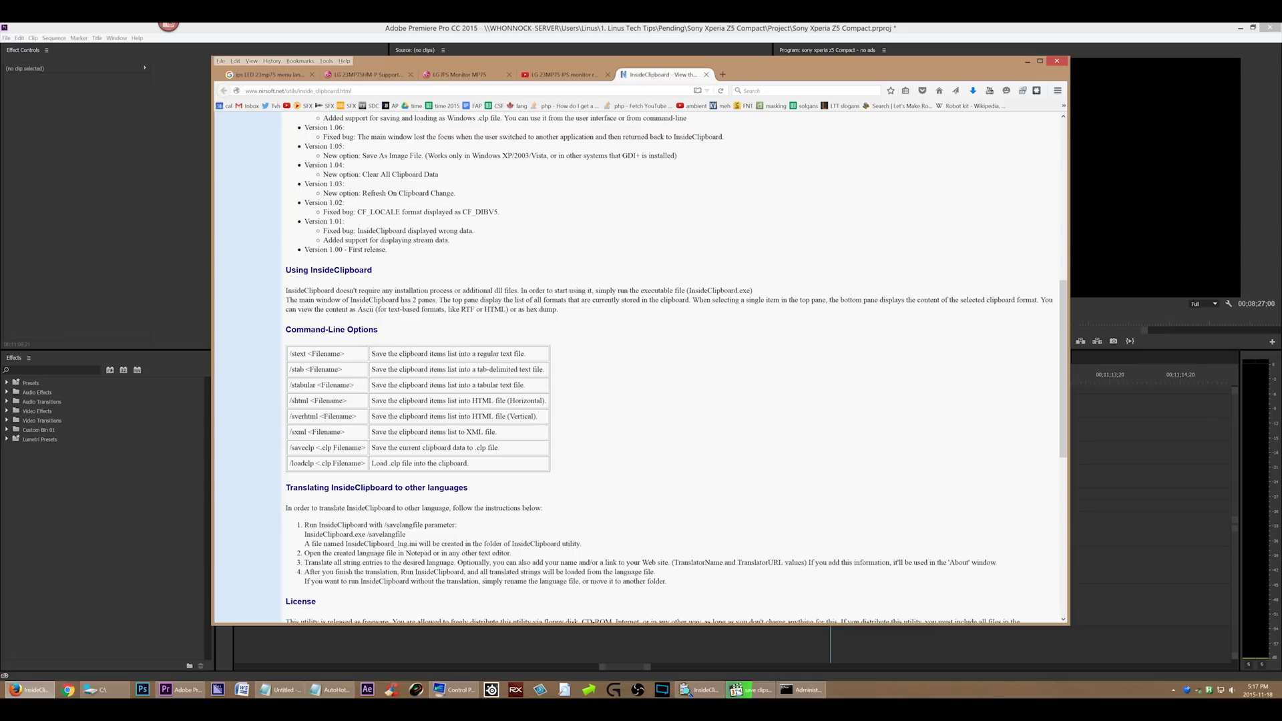
left_click_drag(347, 290, 498, 291)
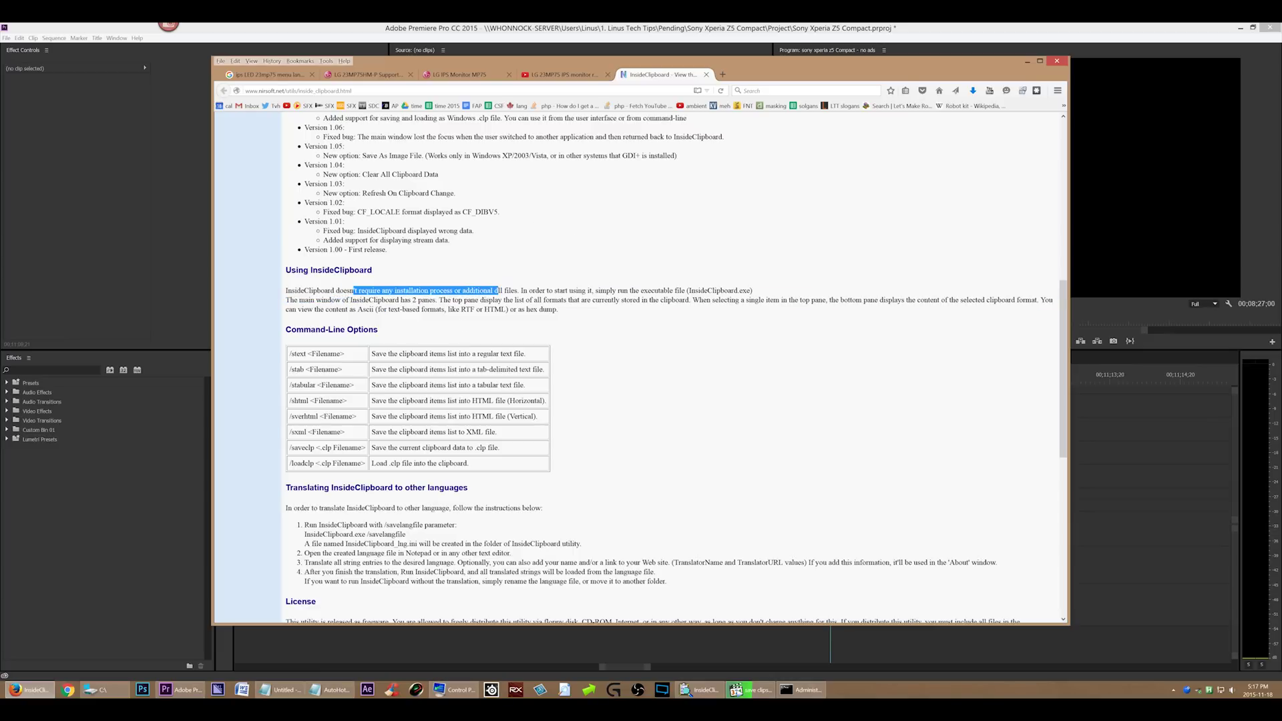
right_click(372, 292)
left_click(391, 300)
Switch to Command Prompt and run InsideClipboard.exe /loadclp "techDifficultiesLOL.clp" to load the saved clips into the clipboard
left_click(801, 695)
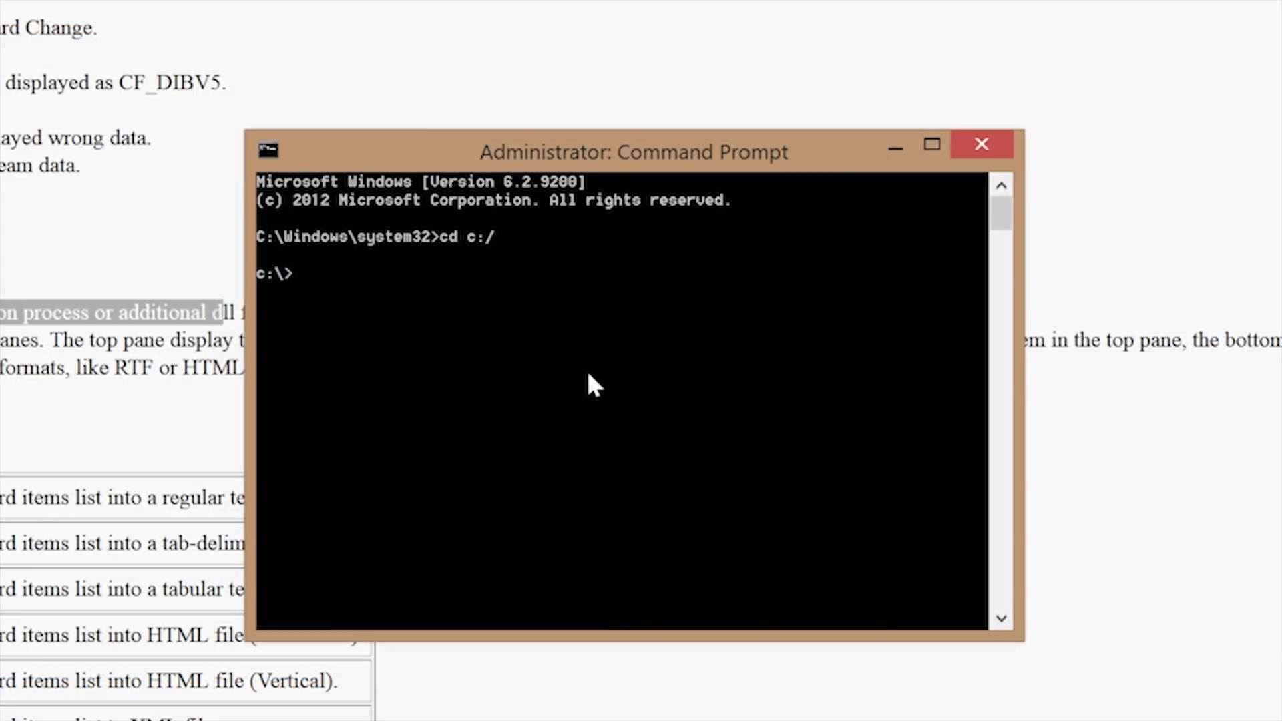
type("InsideClipboard.exe /loadclp")
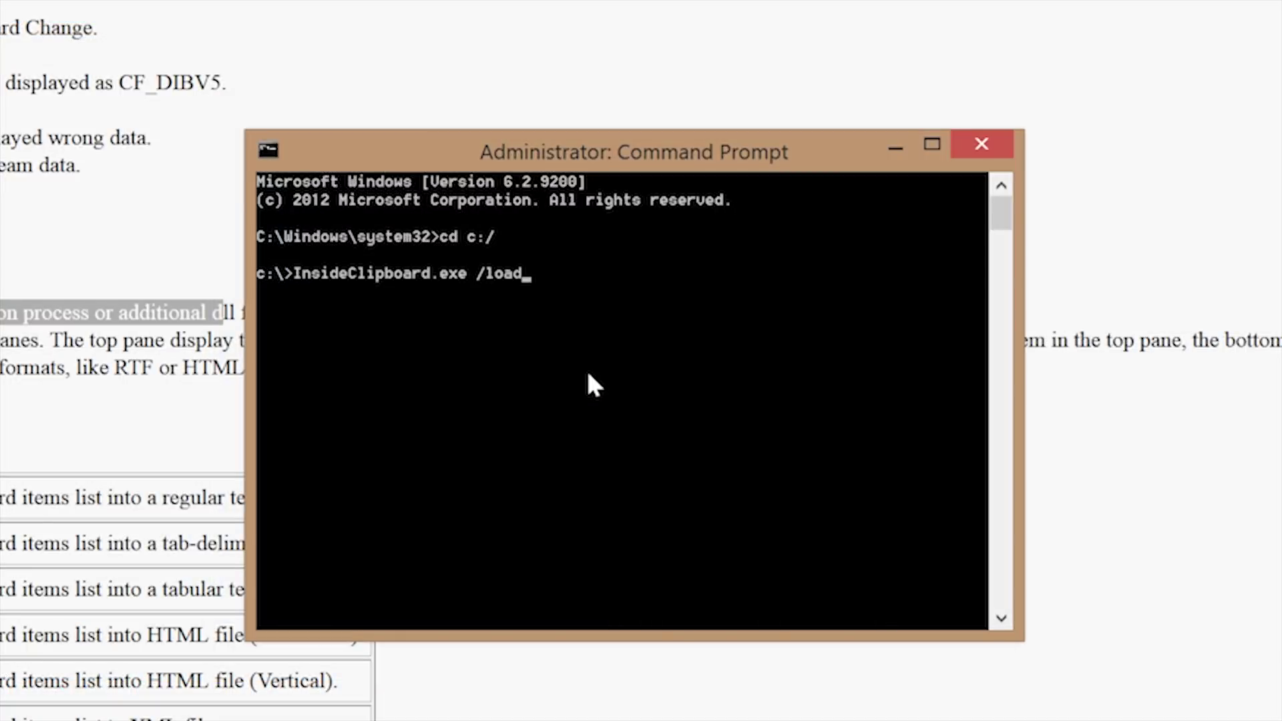
type("\"tech")
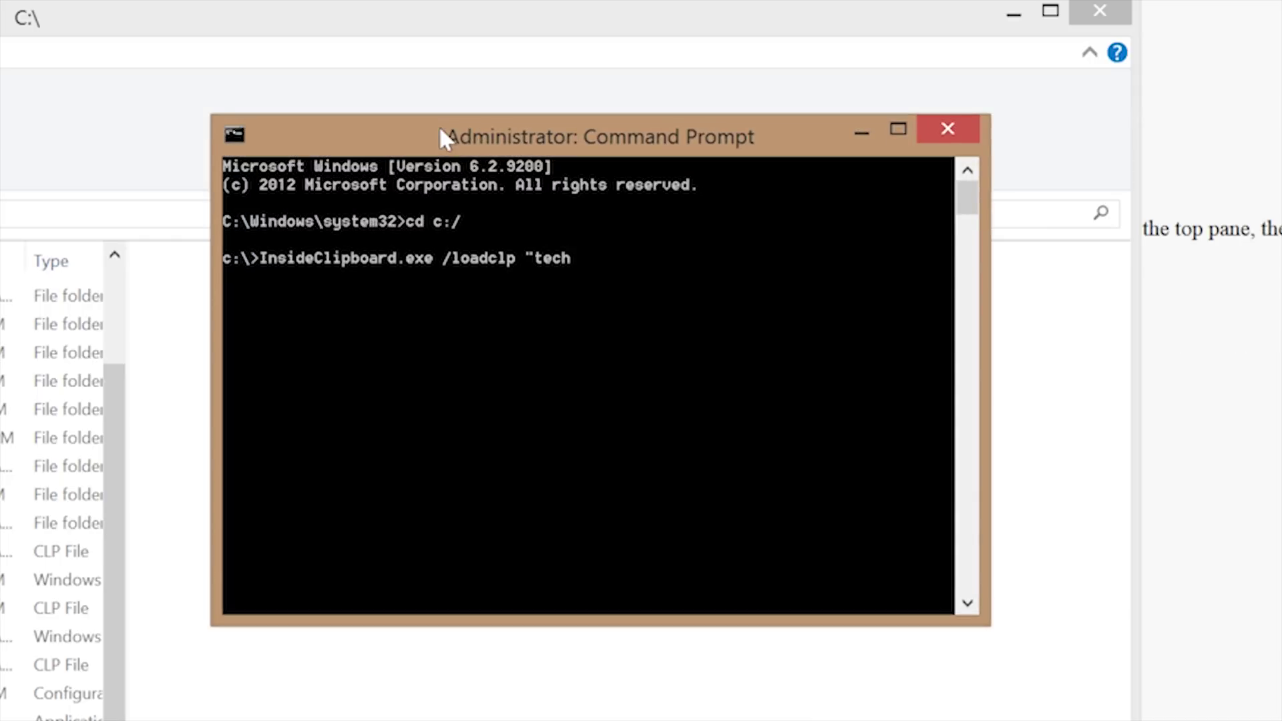
type("Difficulties")
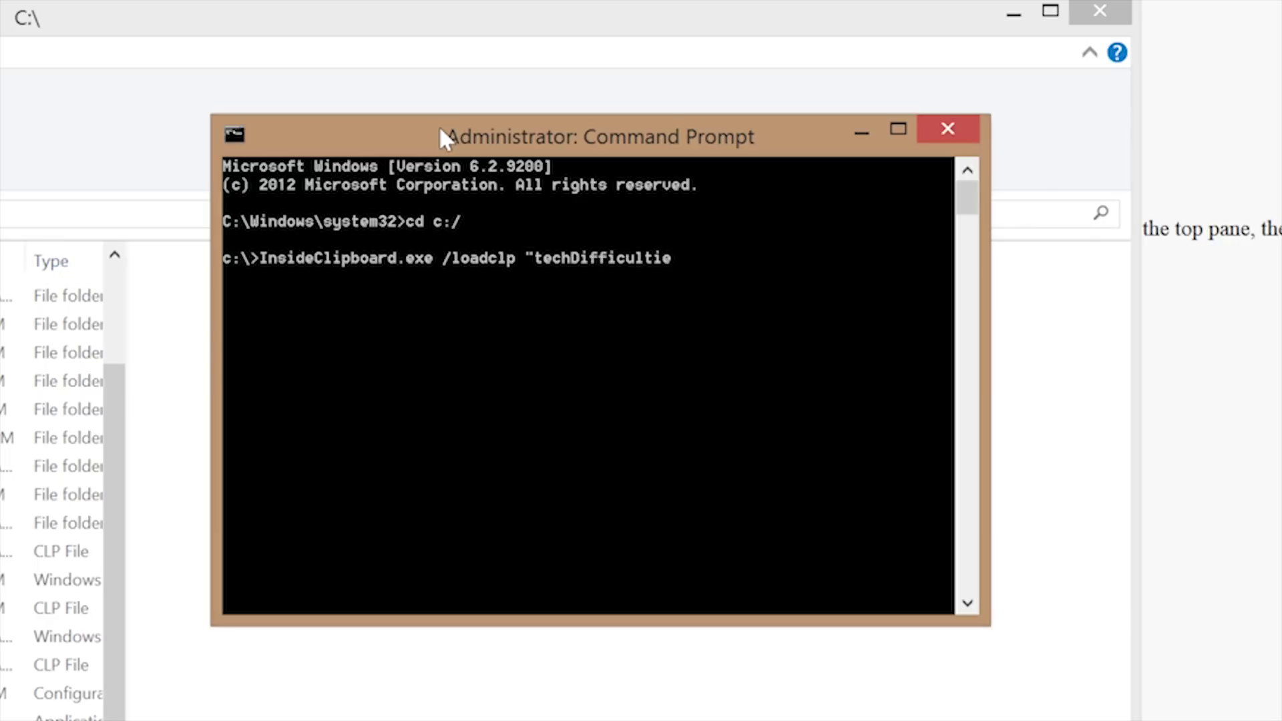
type("LOL.clp\"")
key("Return")
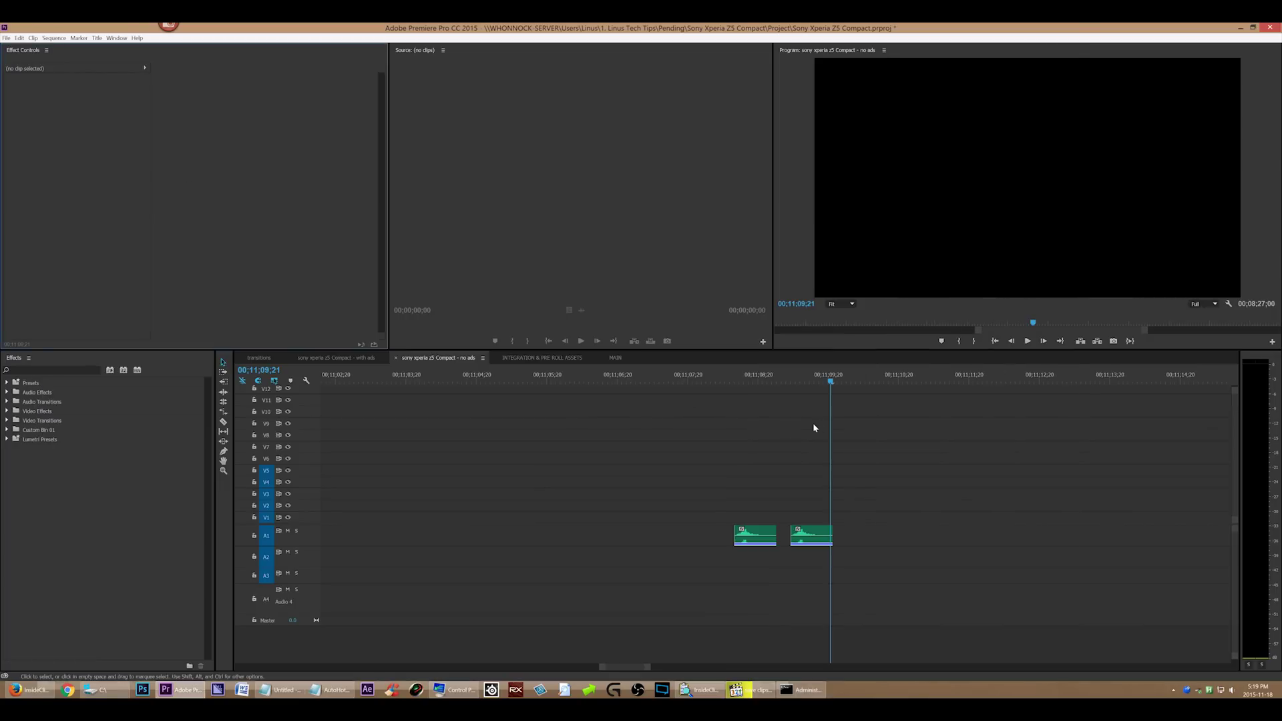
Paste the loaded technical difficulties clips after the two sound clips in the Premiere Pro timeline and play them from their start
key("ctrl+v")
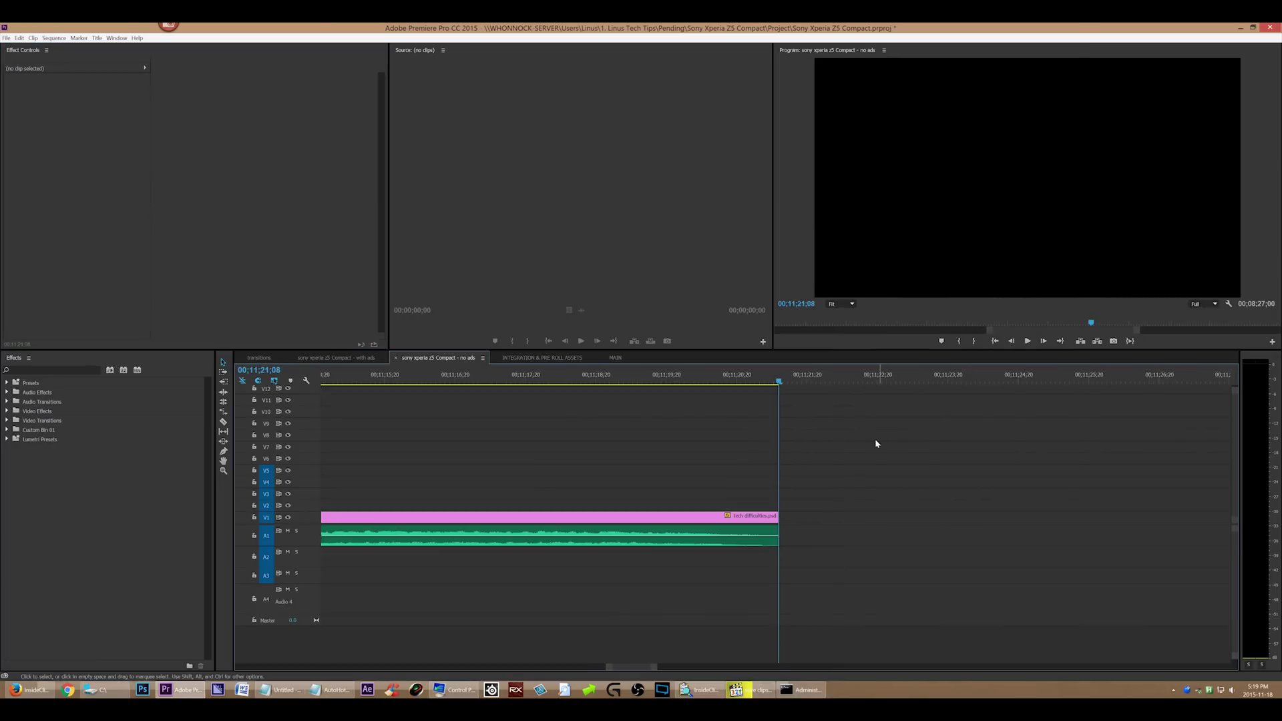
key("minus")
key("minus")
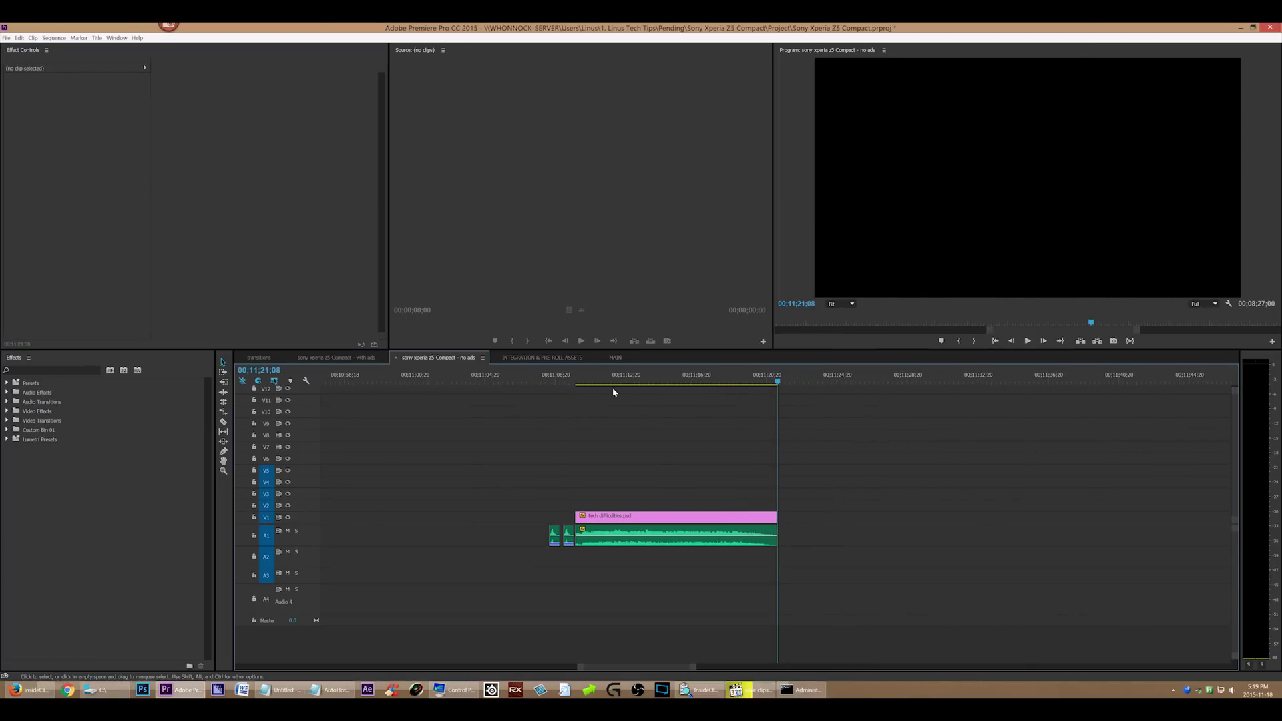
key("Up")
key("space")
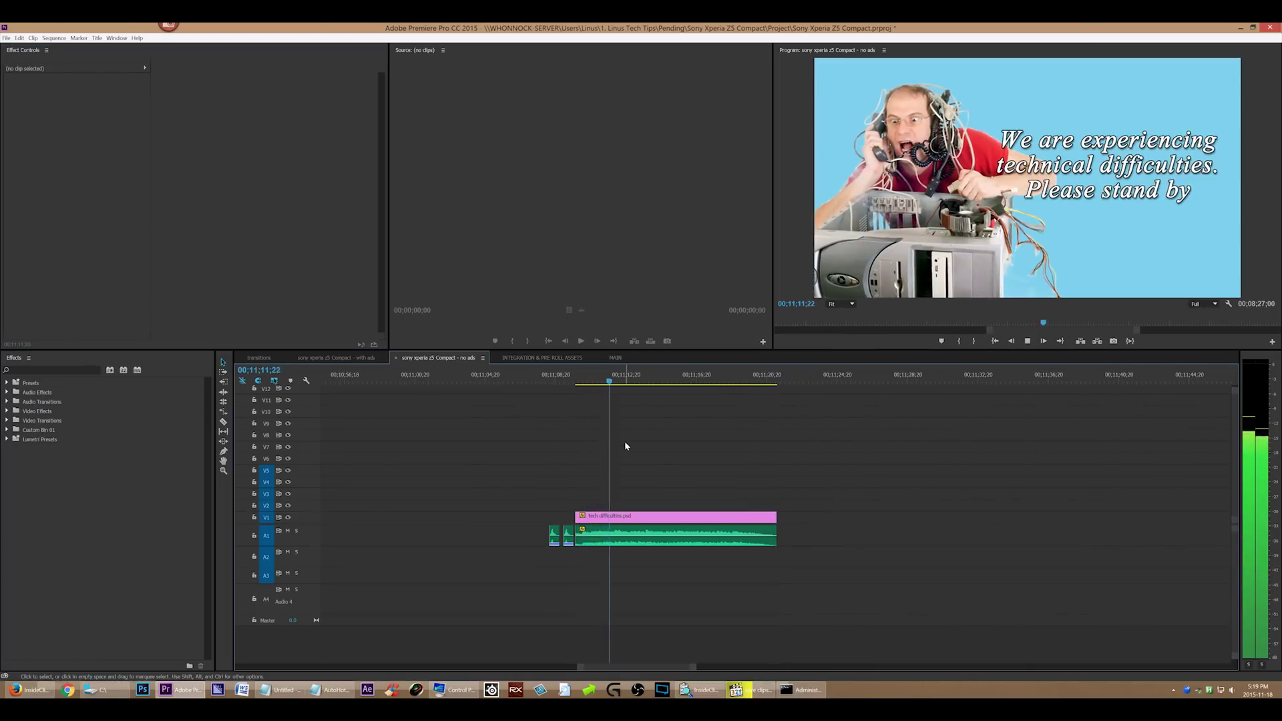
Run InsideClipboard.exe /loadclp "woosh.clp" in Command Prompt and paste the loaded sound just after the technical difficulties clips
left_click(805, 690)
type("InsideClipboard.e")
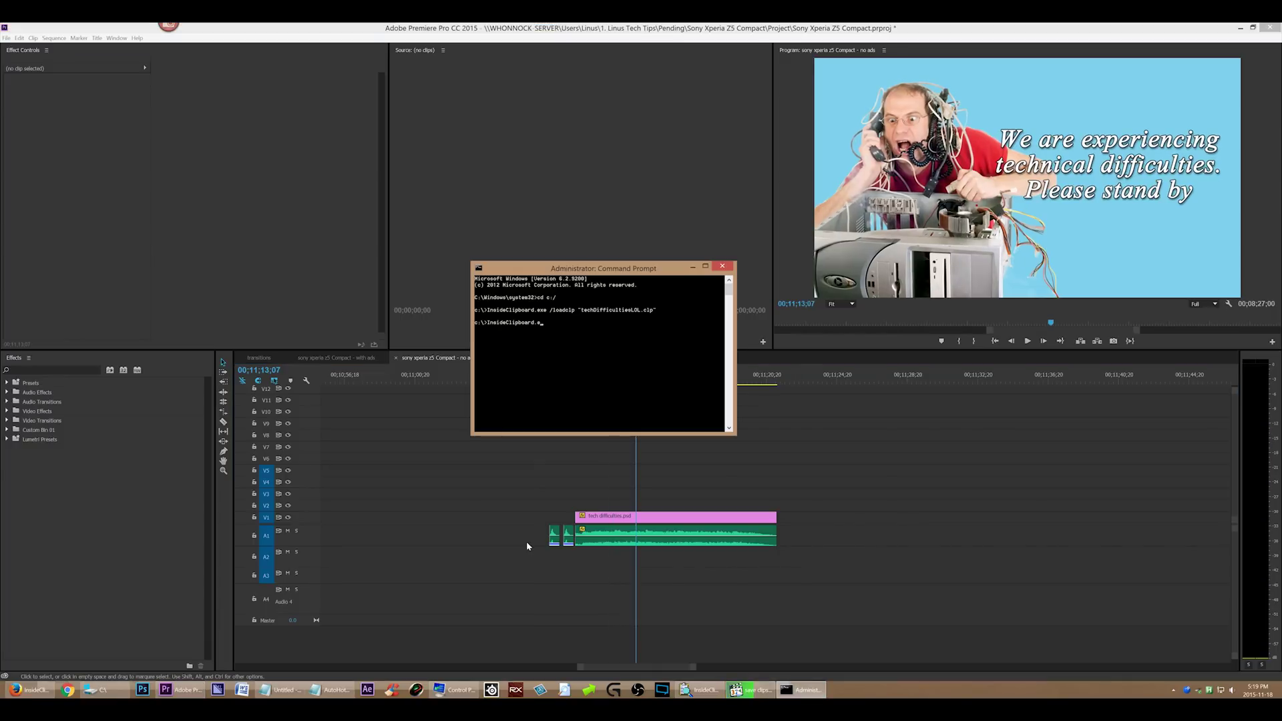
type("xe /loadclp \"woosh.clp\"")
key("Return")
left_click(781, 380)
key("ctrl+v")
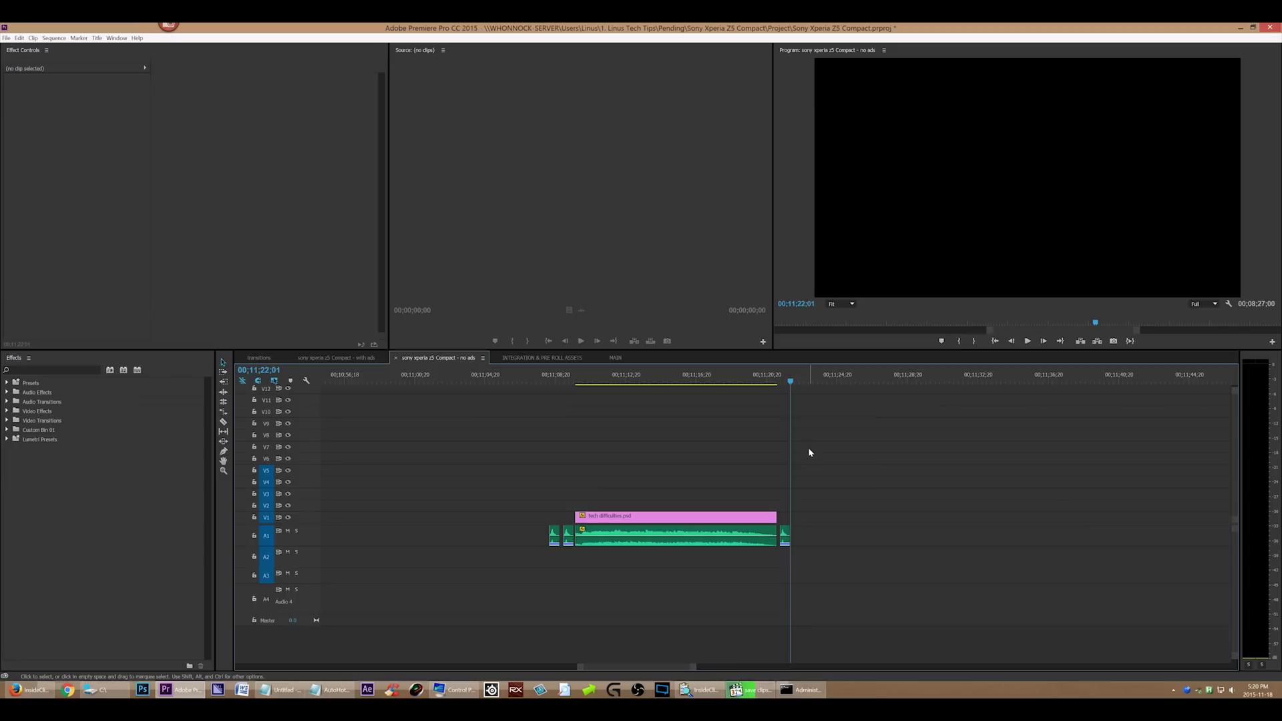
Start downloading the AutoHotkey installer from its website, and open the AutoHotkey.ahk script from the Documents library in Notepad
left_click(638, 224)
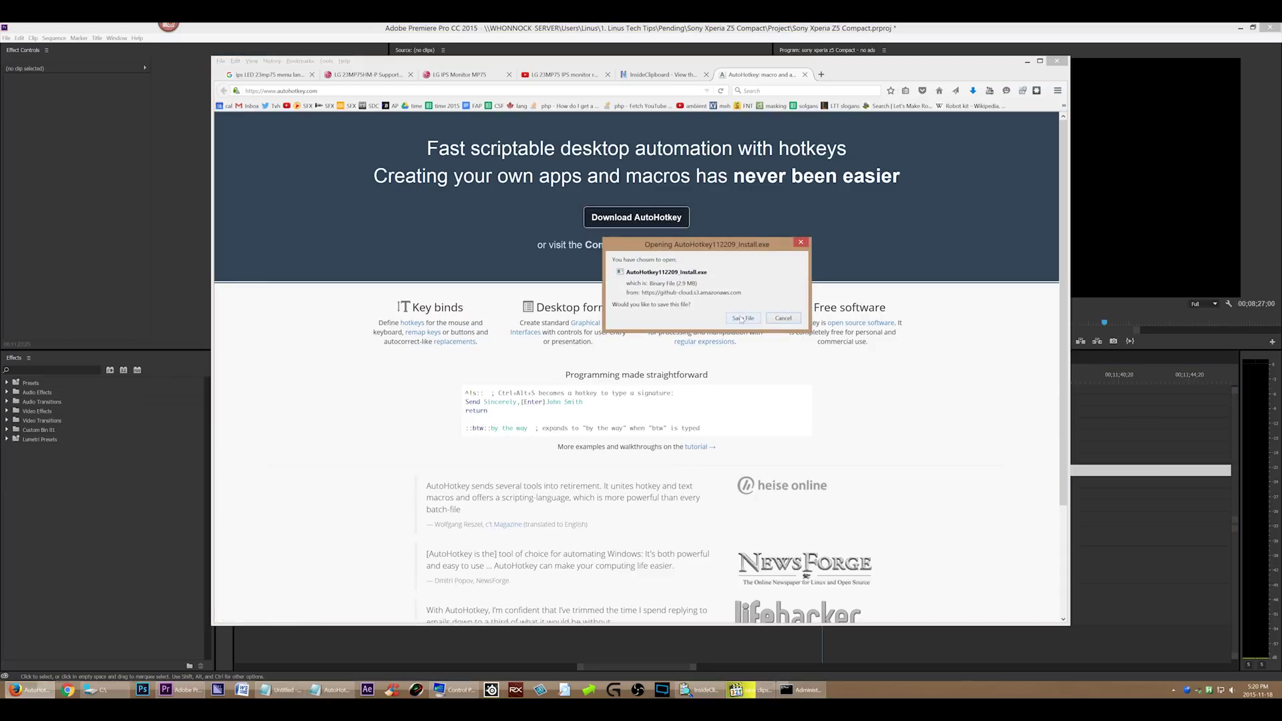
left_click(417, 337)
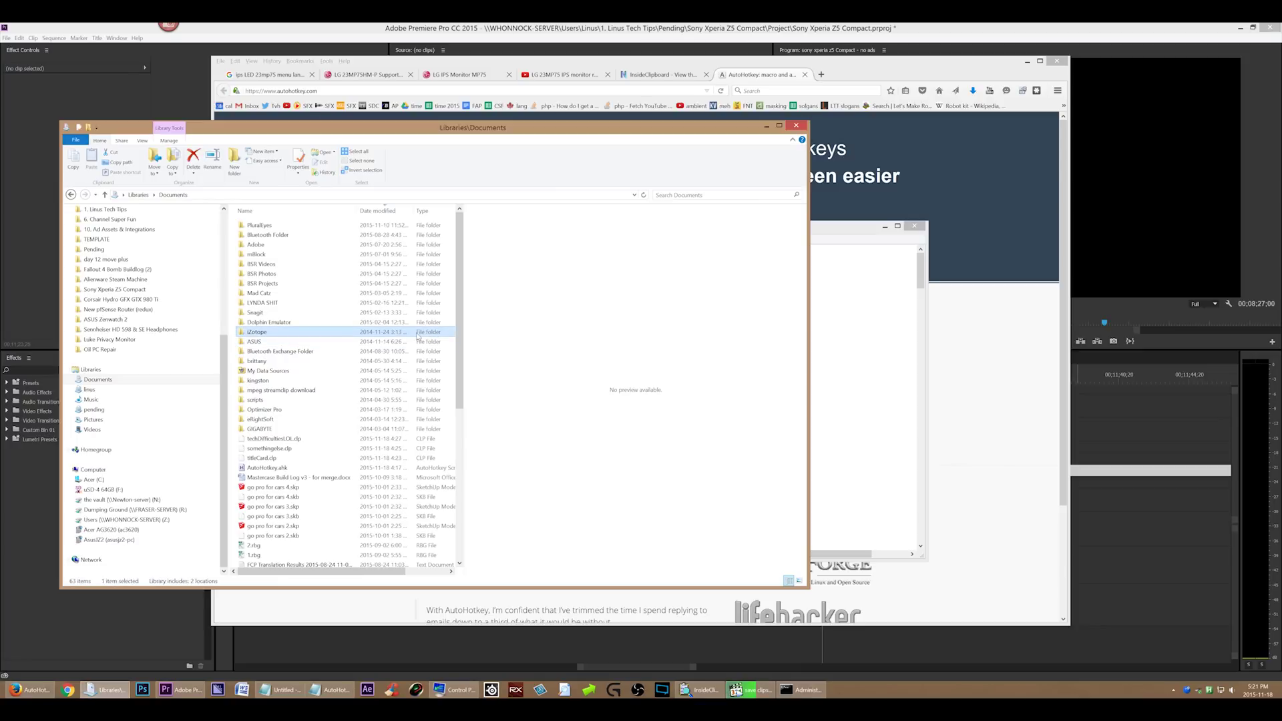
left_click(286, 469)
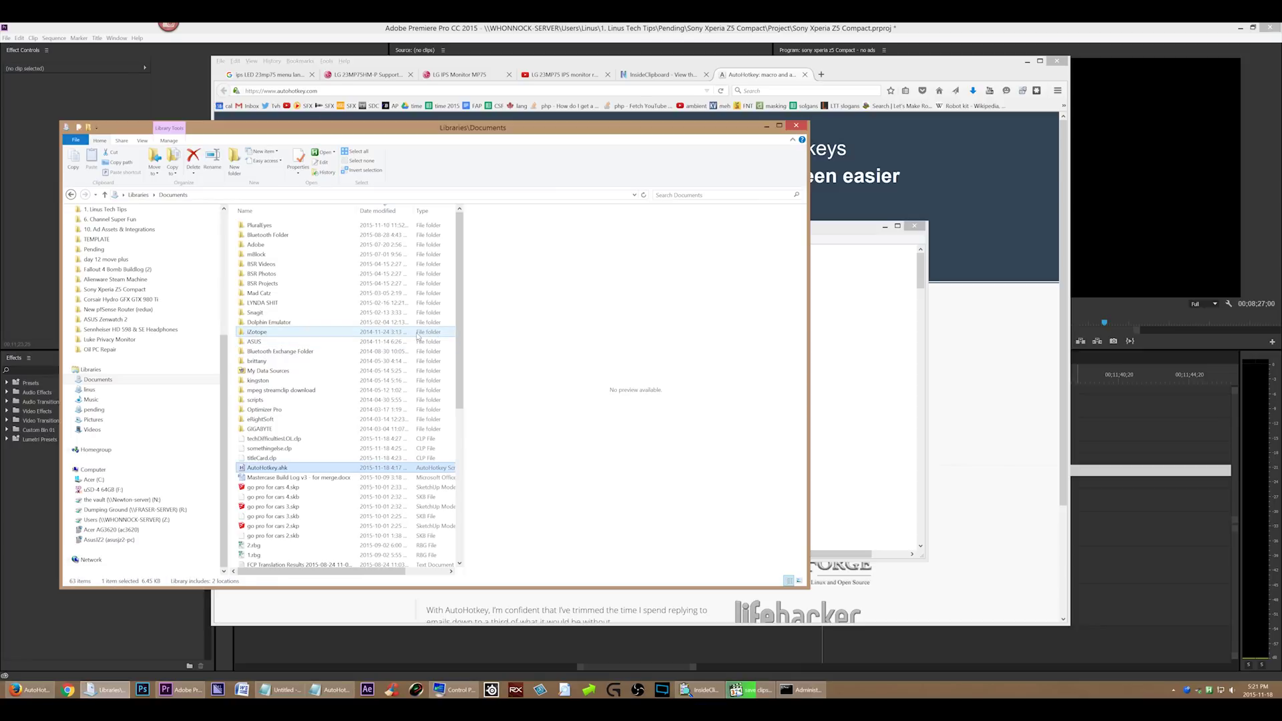
right_click(287, 471)
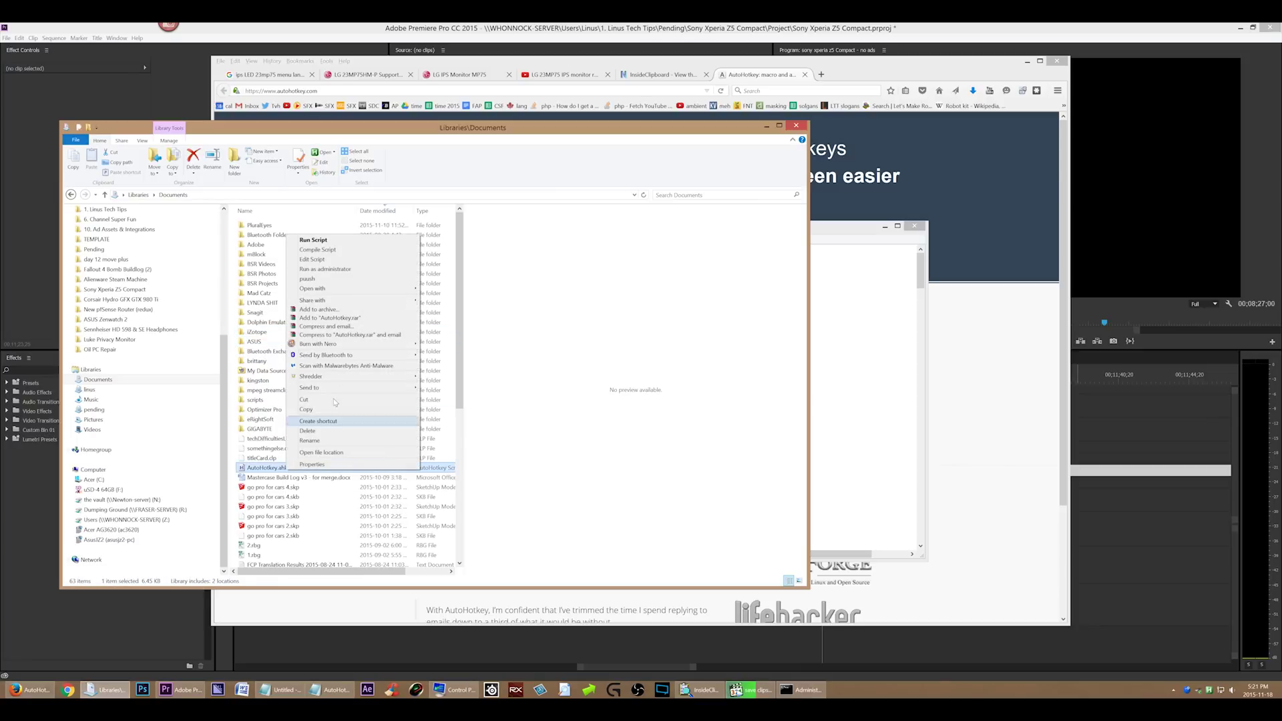
mouse_move(399, 290)
left_click(443, 288)
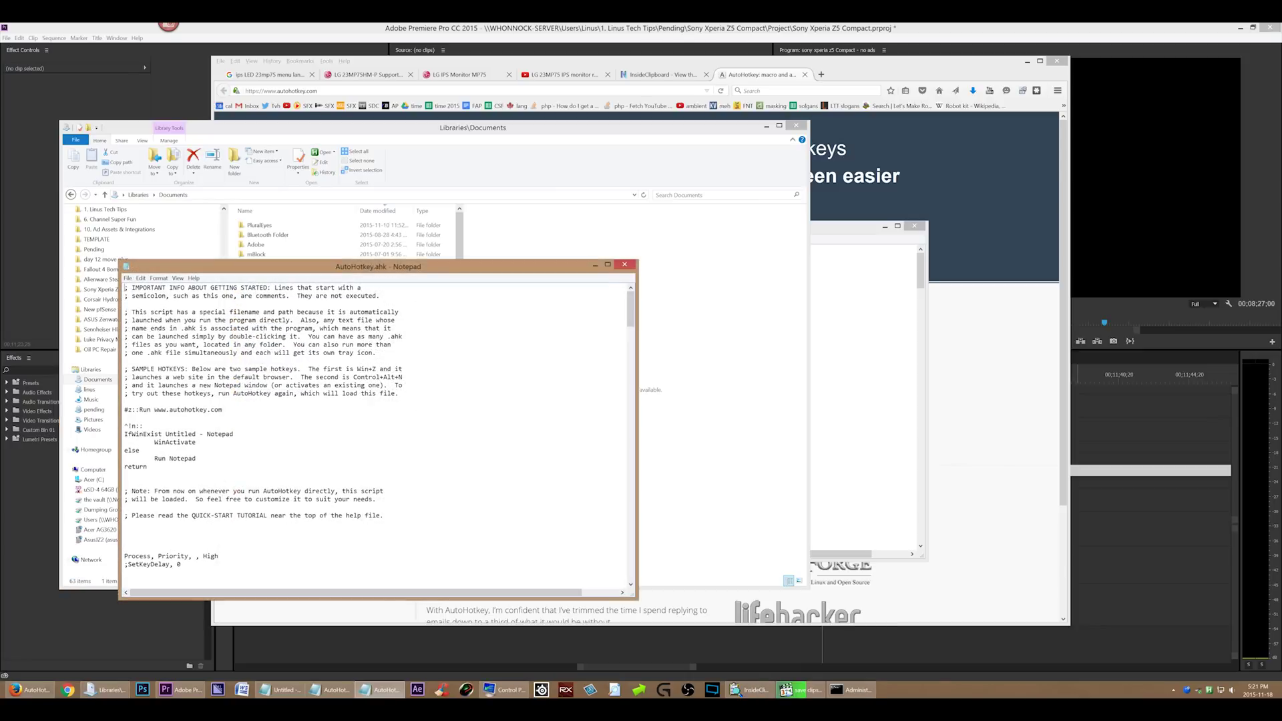
left_click_drag(445, 266, 687, 207)
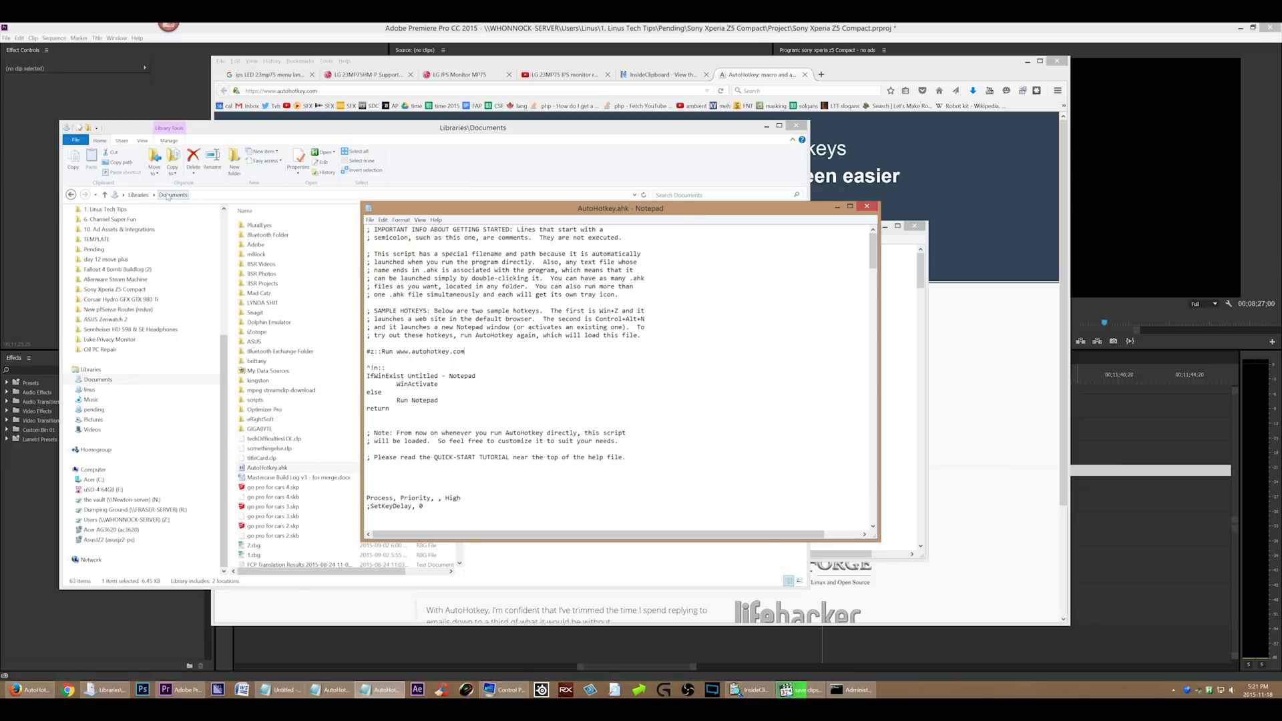
Open AutoHotkey's scripts, documentation and tutorial pages in new browser tabs and examine how the beginner tutorial explains creating a script
key("alt+Tab")
scroll(558, 311, "down", 3)
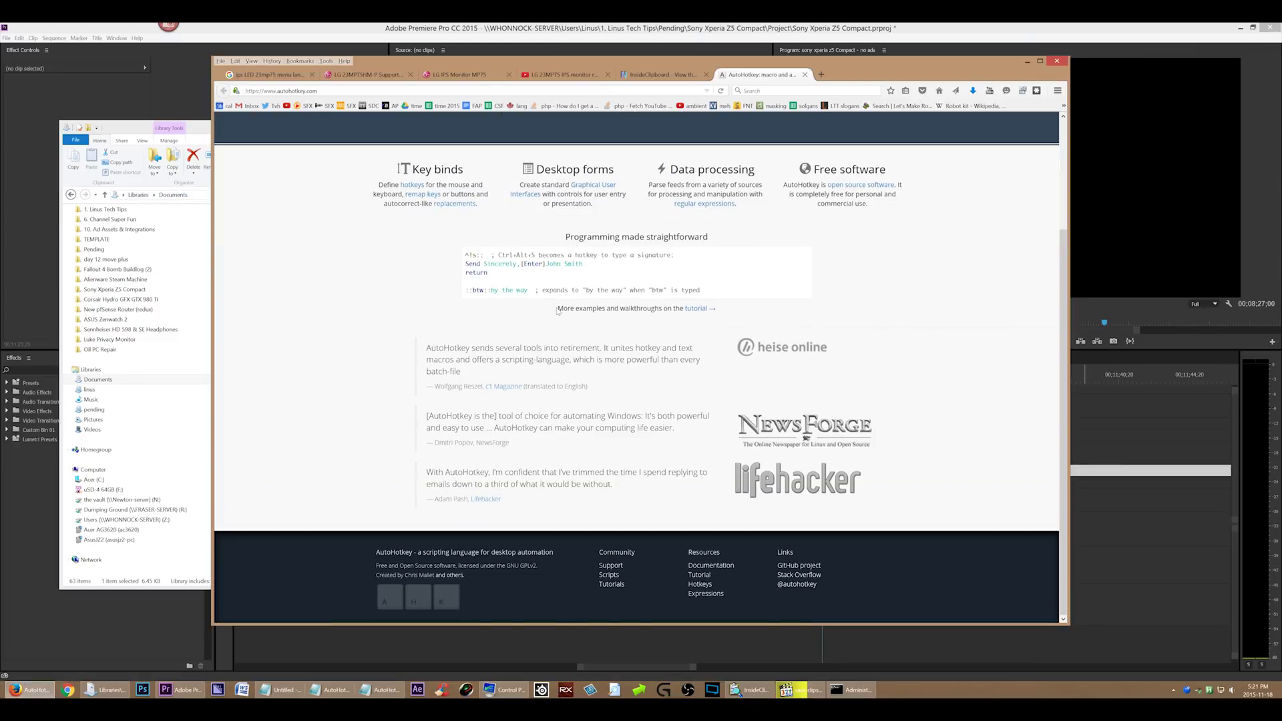
middle_click(611, 576)
middle_click(614, 578)
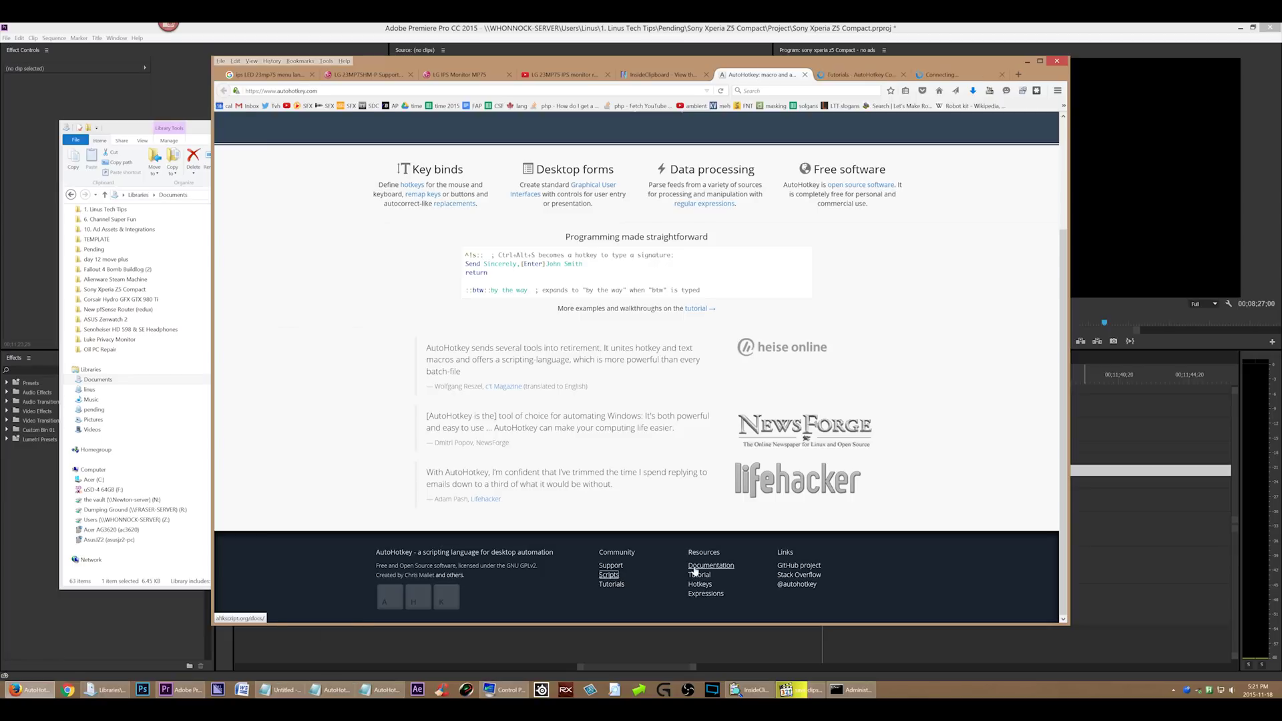
middle_click(696, 569)
middle_click(418, 335)
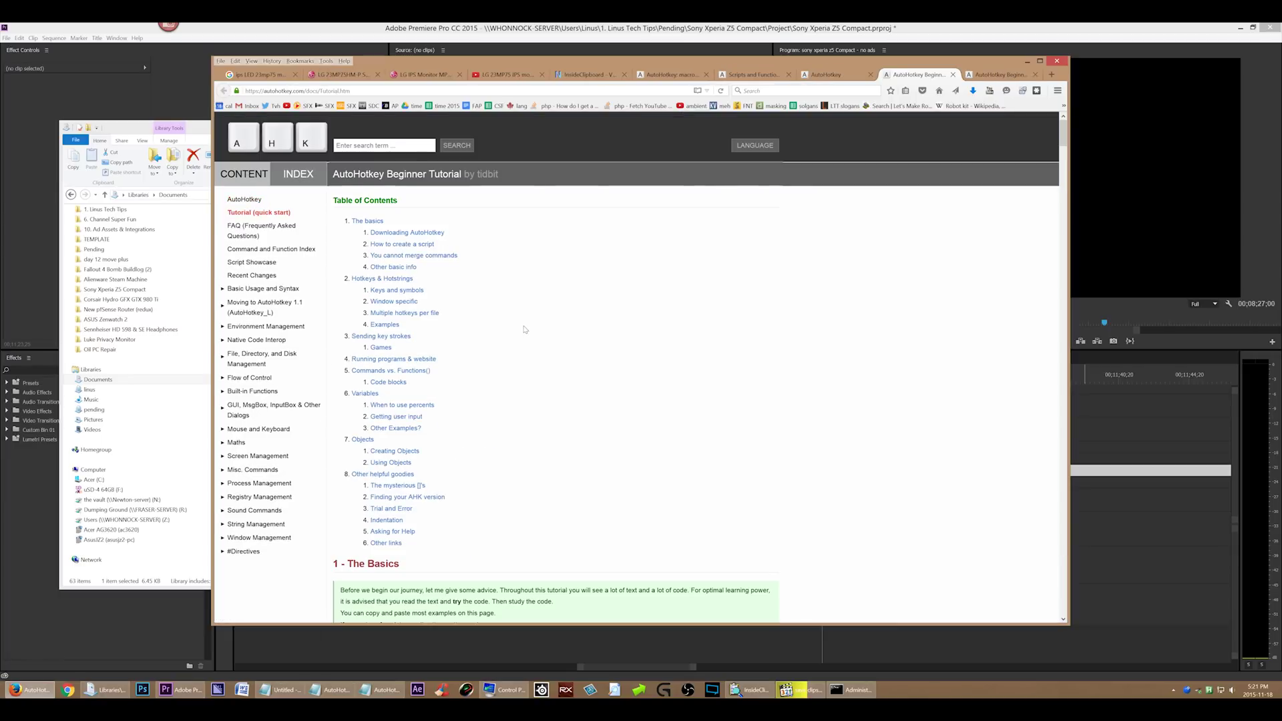
scroll(525, 330, "down", 10)
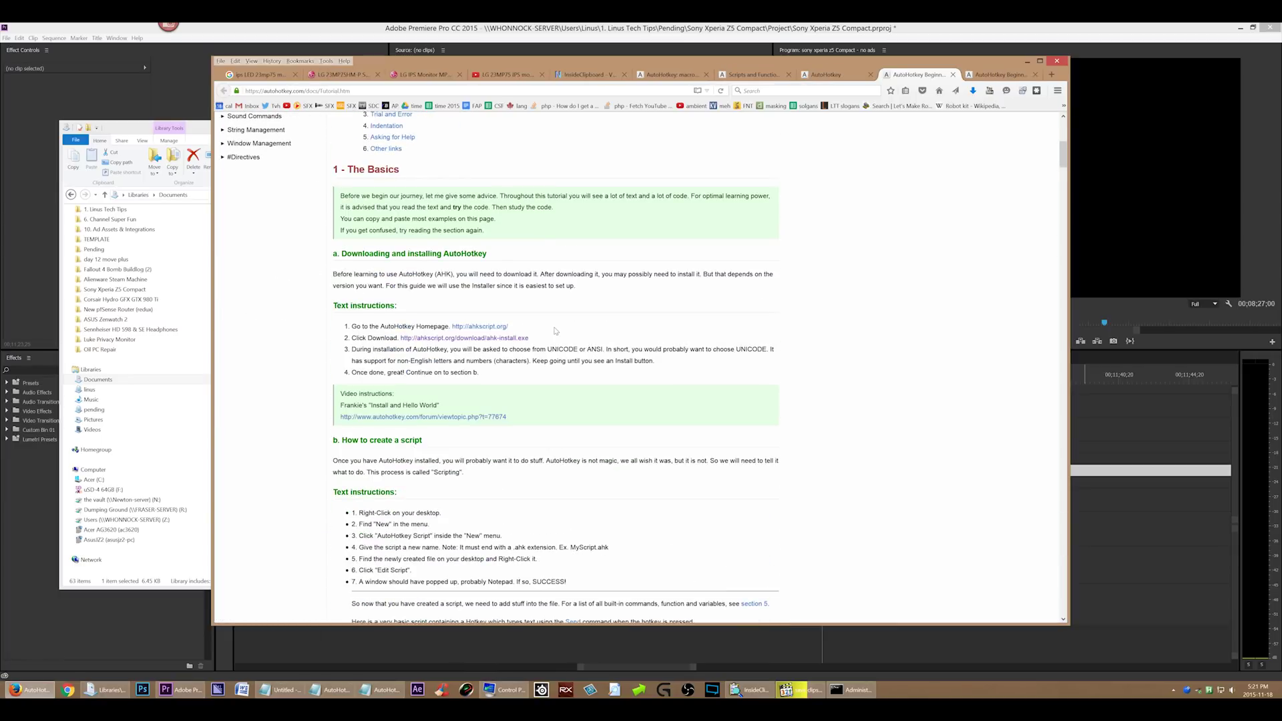
scroll(555, 331, "down", 3)
scroll(555, 330, "down", 5)
scroll(555, 330, "up", 3)
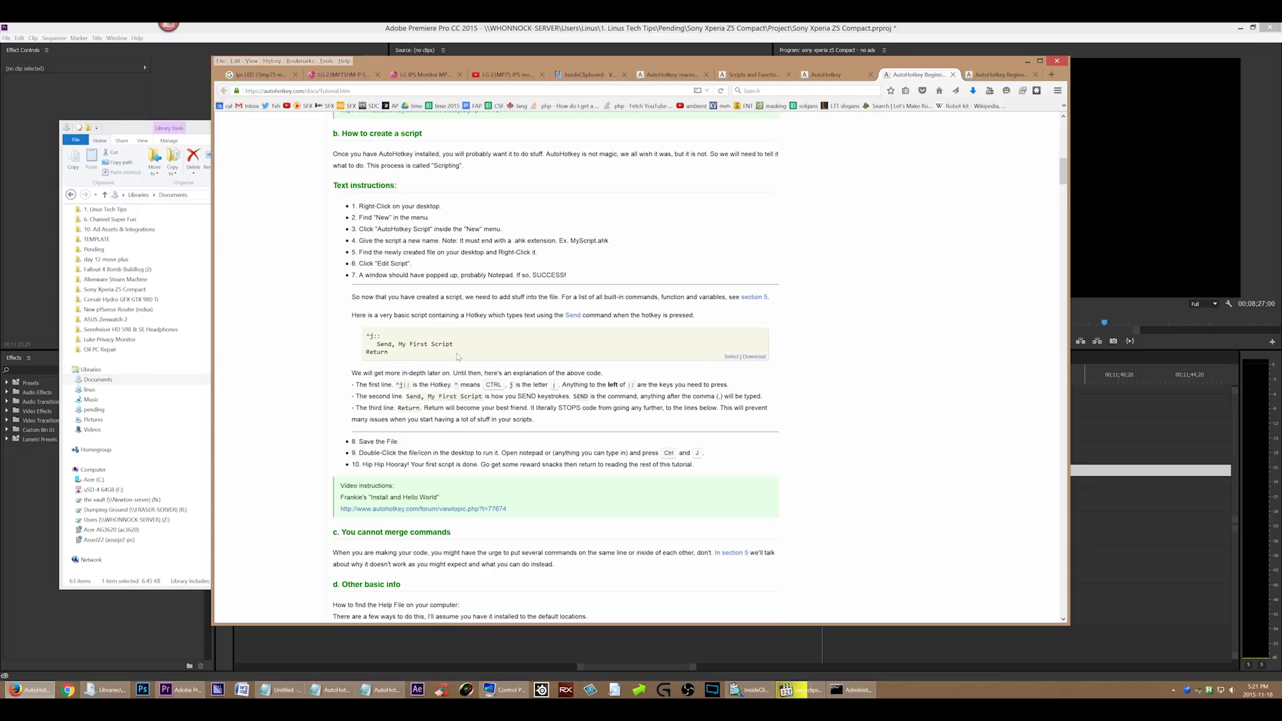
Examine the beginner tutorial's explanations of hotkeys, hotstrings and placing multiple hotkeys in one file
scroll(490, 356, "down", 7)
scroll(534, 351, "down", 3)
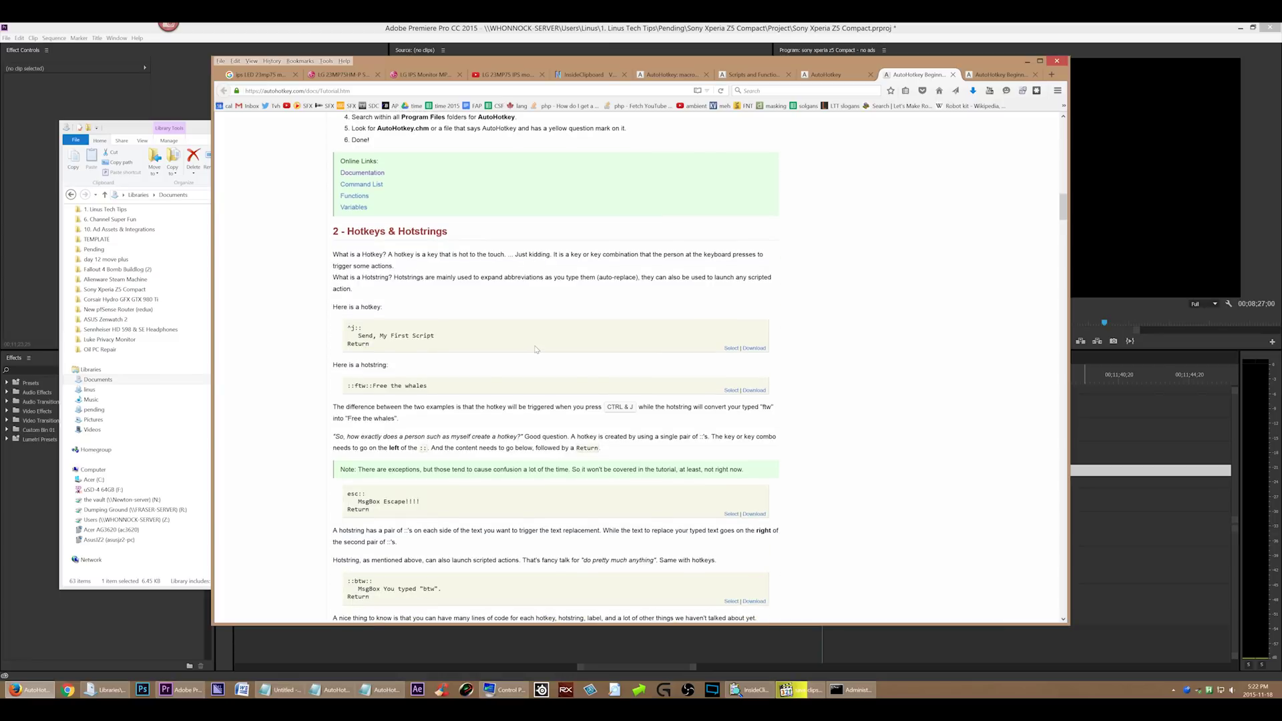
scroll(536, 349, "down", 7)
scroll(535, 350, "down", 1)
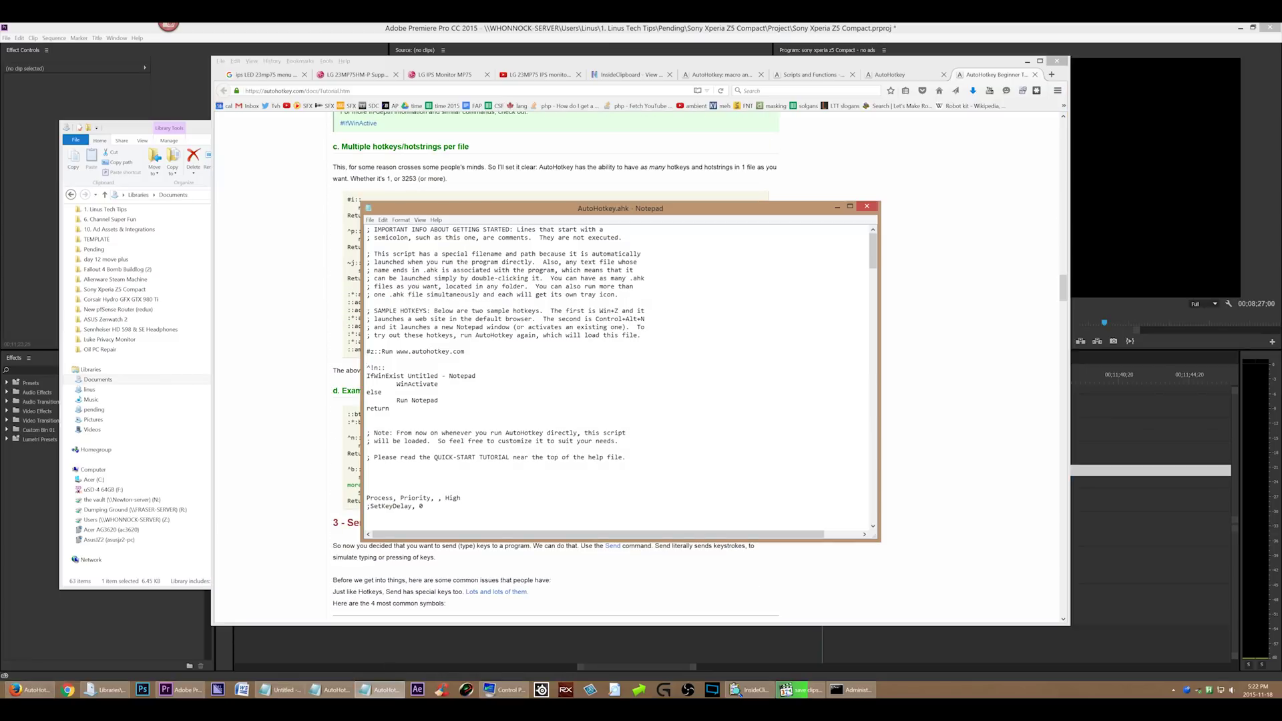
At the end of AutoHotkey.ahk, write an F12 hotkey that shows "You pressed F12", loads woosh.clp with InsideClipboard.exe, sleeps 50 and sends ^v
scroll(618, 377, "down", 2)
scroll(618, 378, "down", 2)
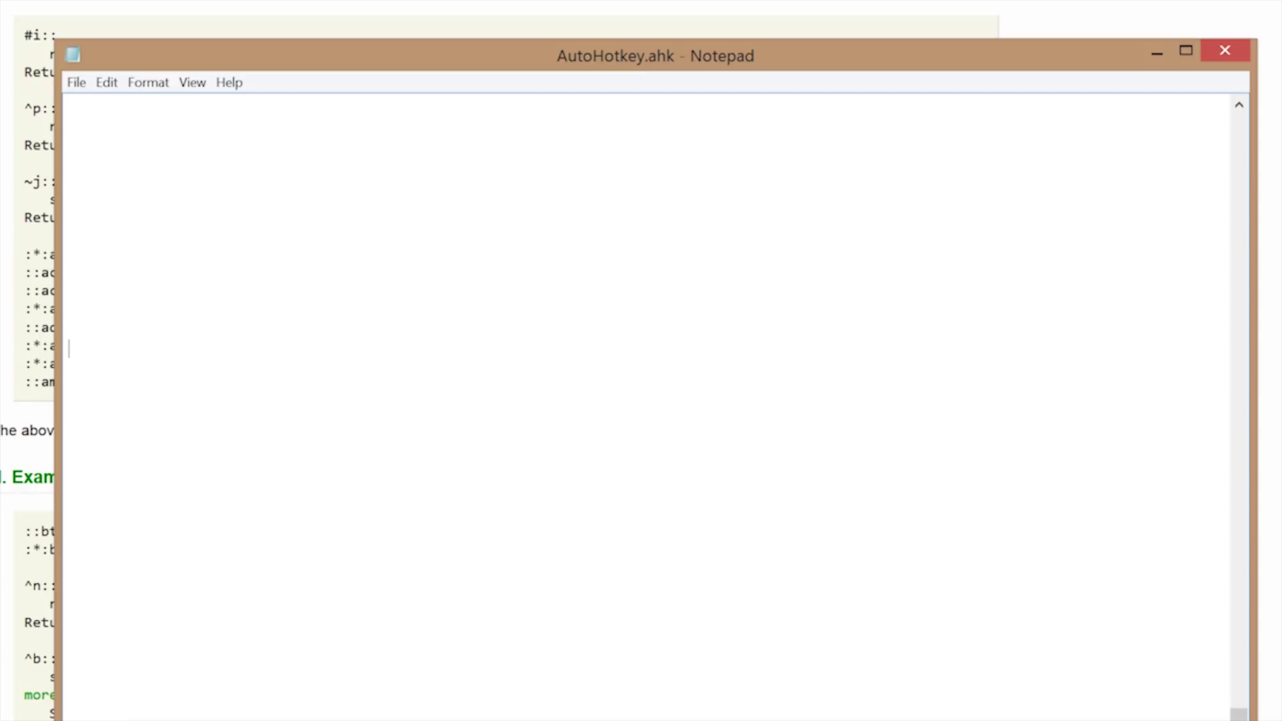
type("F12:: MsgBox, You pressed F12 RunWait, %comspec% /c C:\\InsideClipboard.exe /loadclp \"woosh.clp\", c:\\ Sleep, 50 send ^v Return")
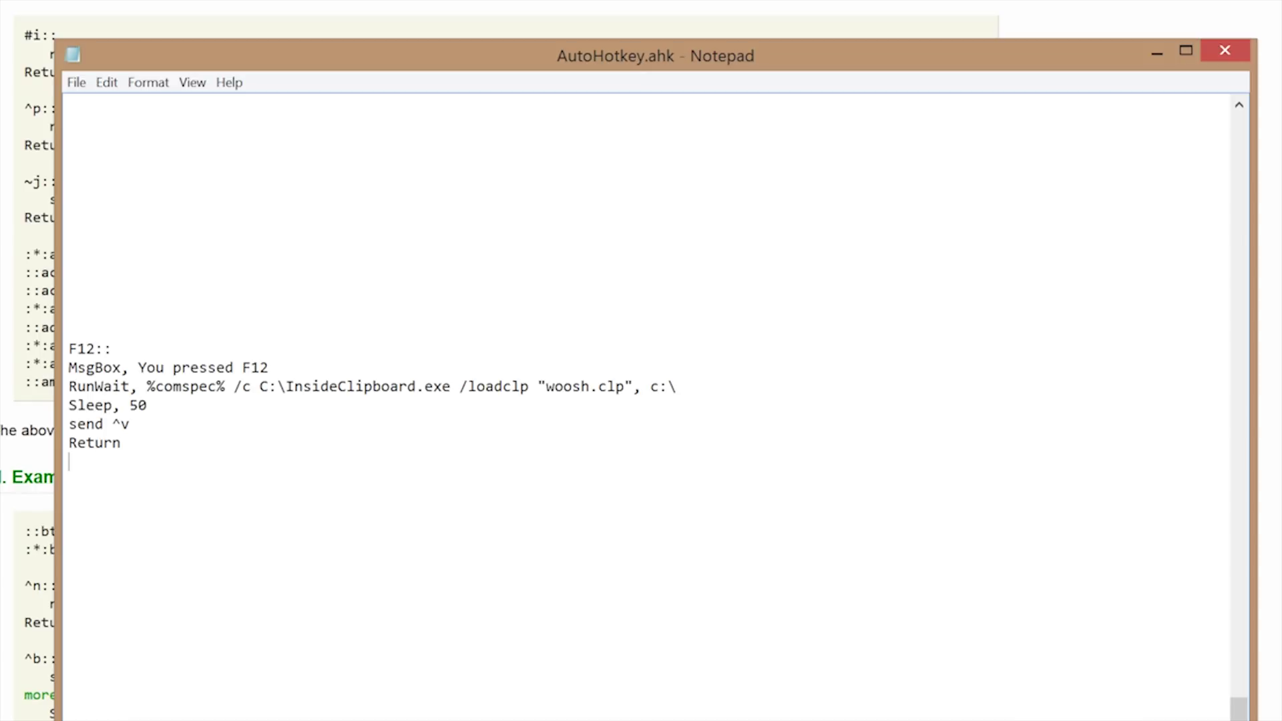
Examine the new script's F12 hotkey line and its RunWait command for loading woosh.clp
left_click_drag(112, 348, 69, 347)
left_click_drag(147, 386, 641, 386)
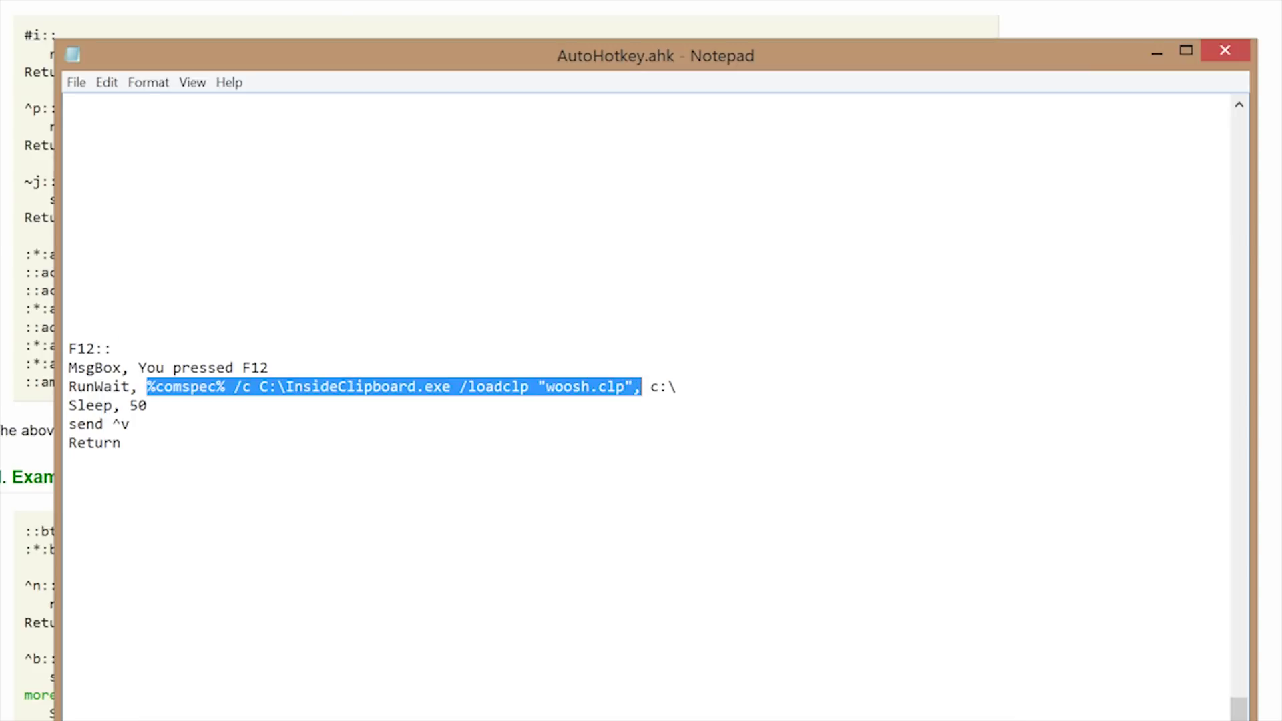
left_click(677, 386)
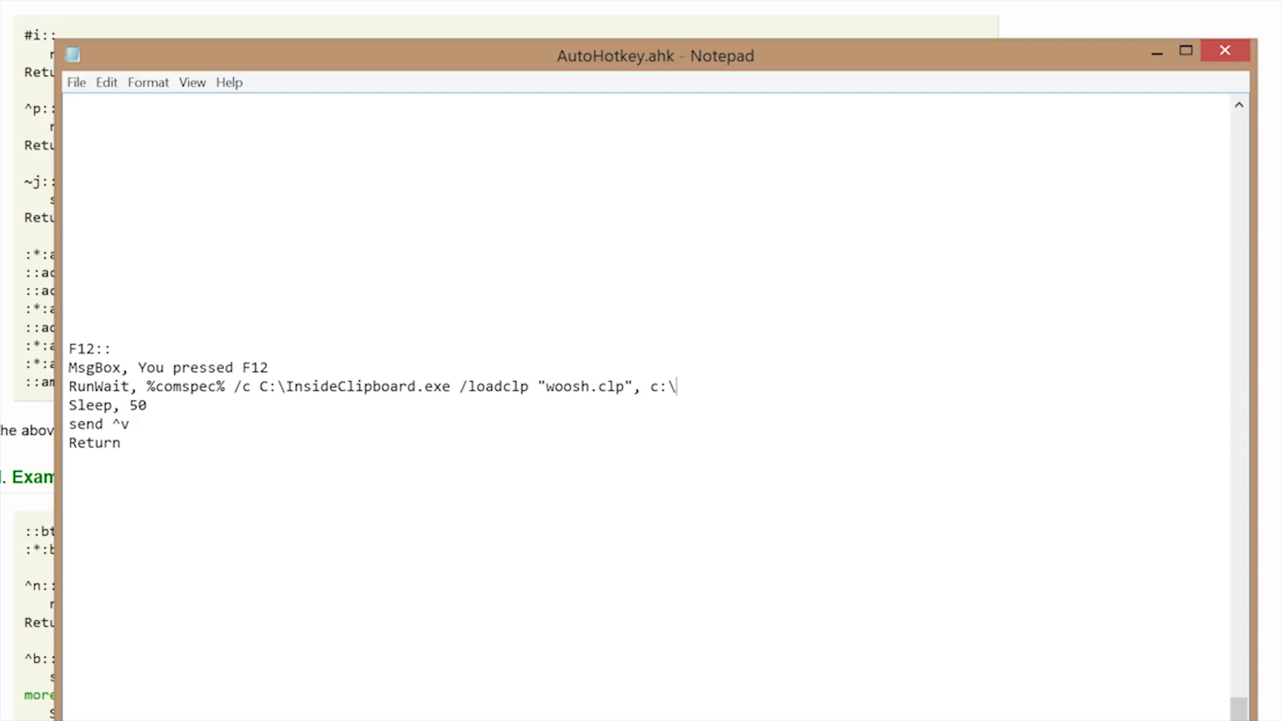
Search Premiere Pro's keyboard shortcuts for F12 to check whether the script's hotkey is already assigned
double_click(82, 348)
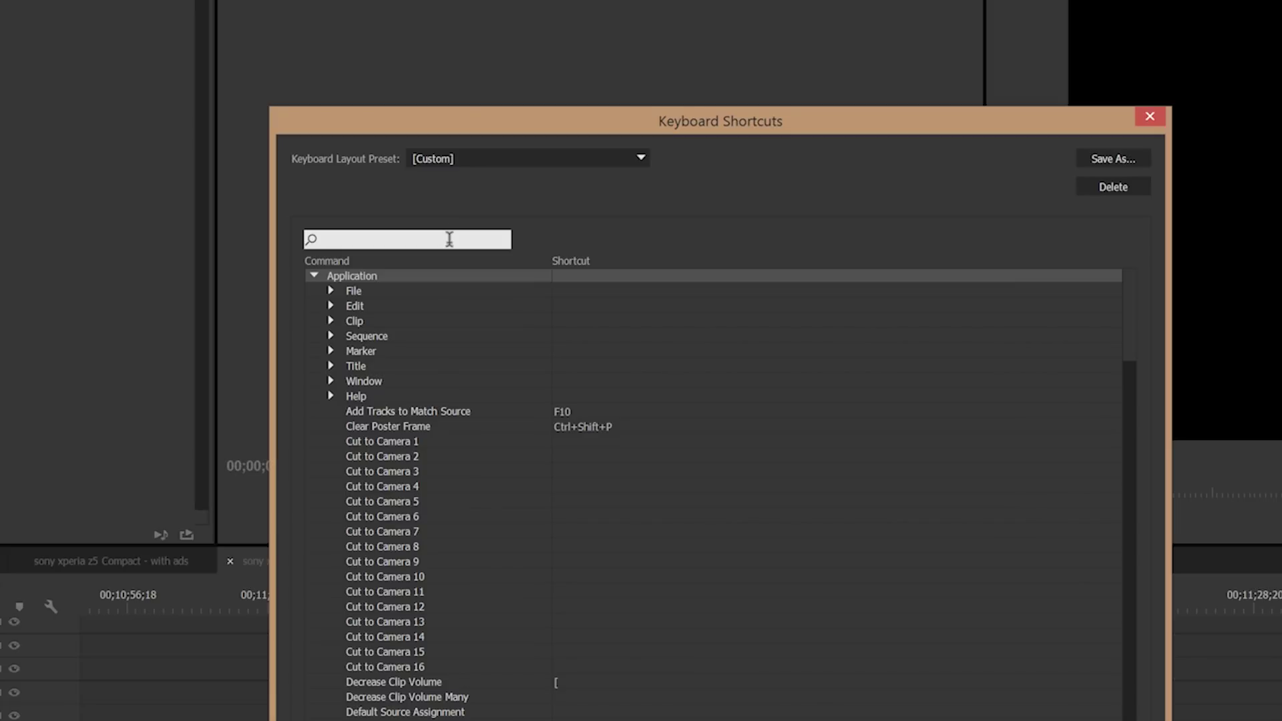
type("F12")
left_click(434, 304)
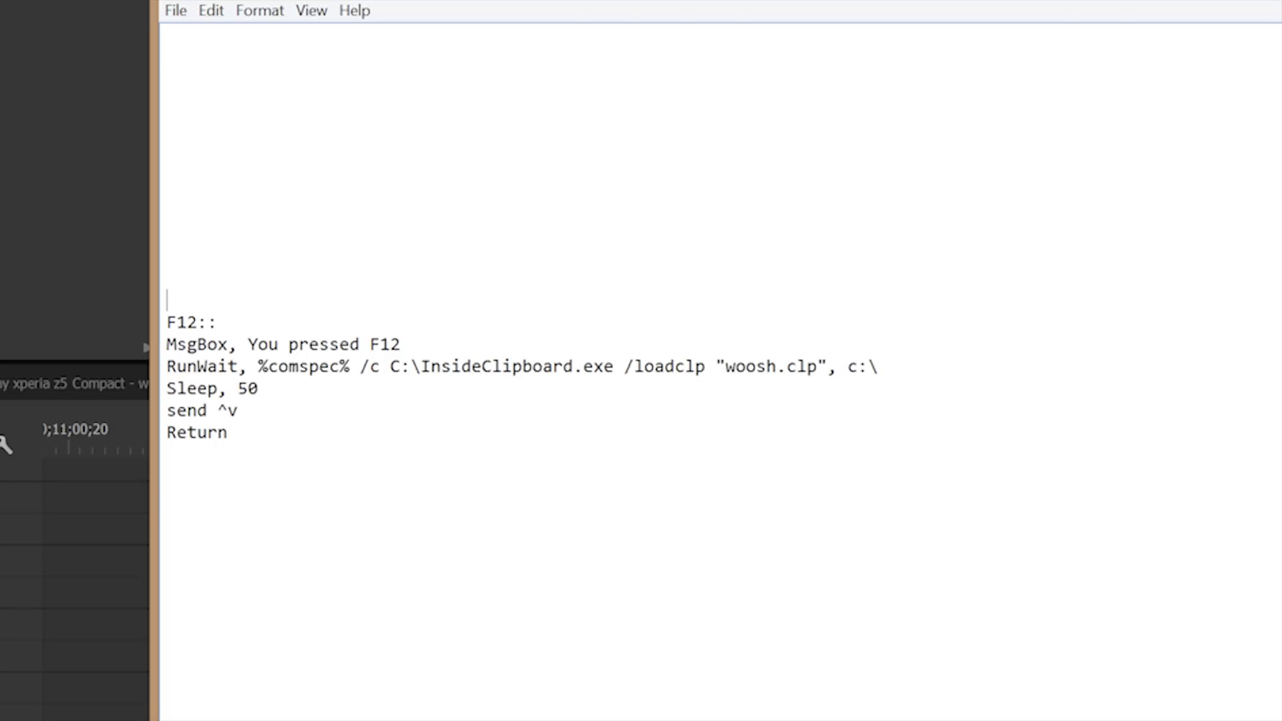
Test the script's F12 hotkey in Premiere Pro and dismiss its message box
left_click_drag(167, 322, 208, 323)
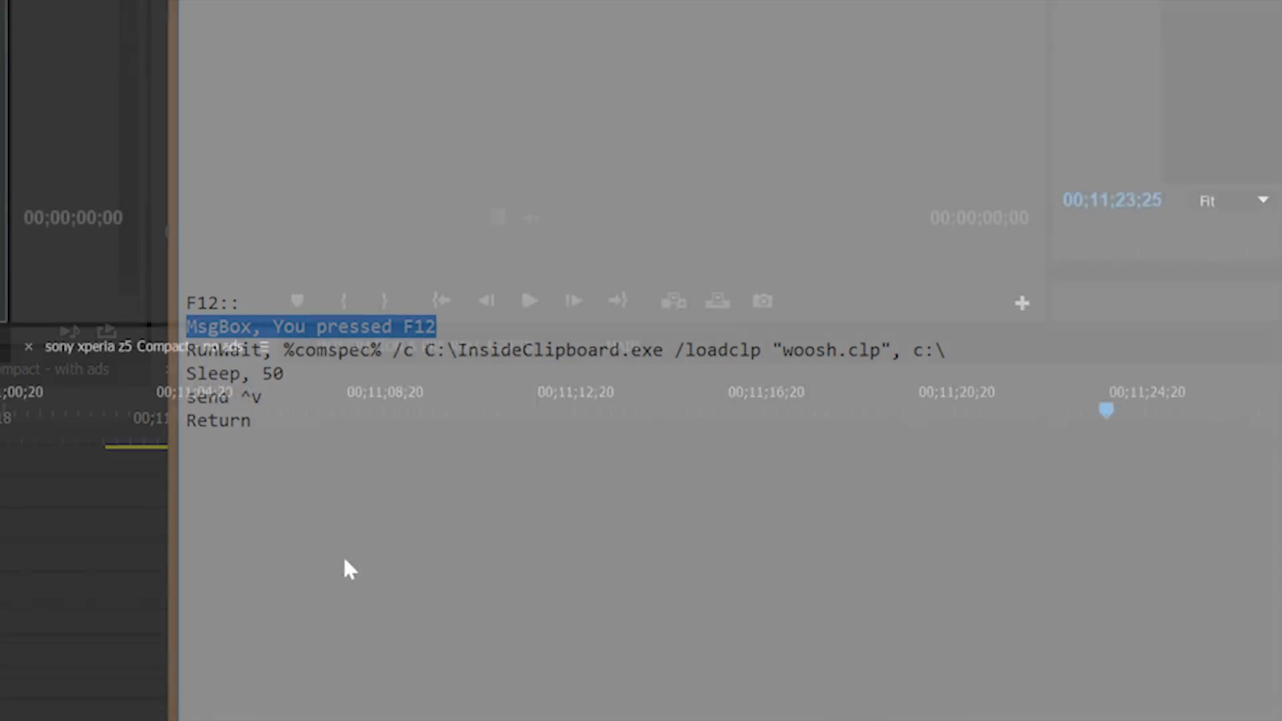
key("F12")
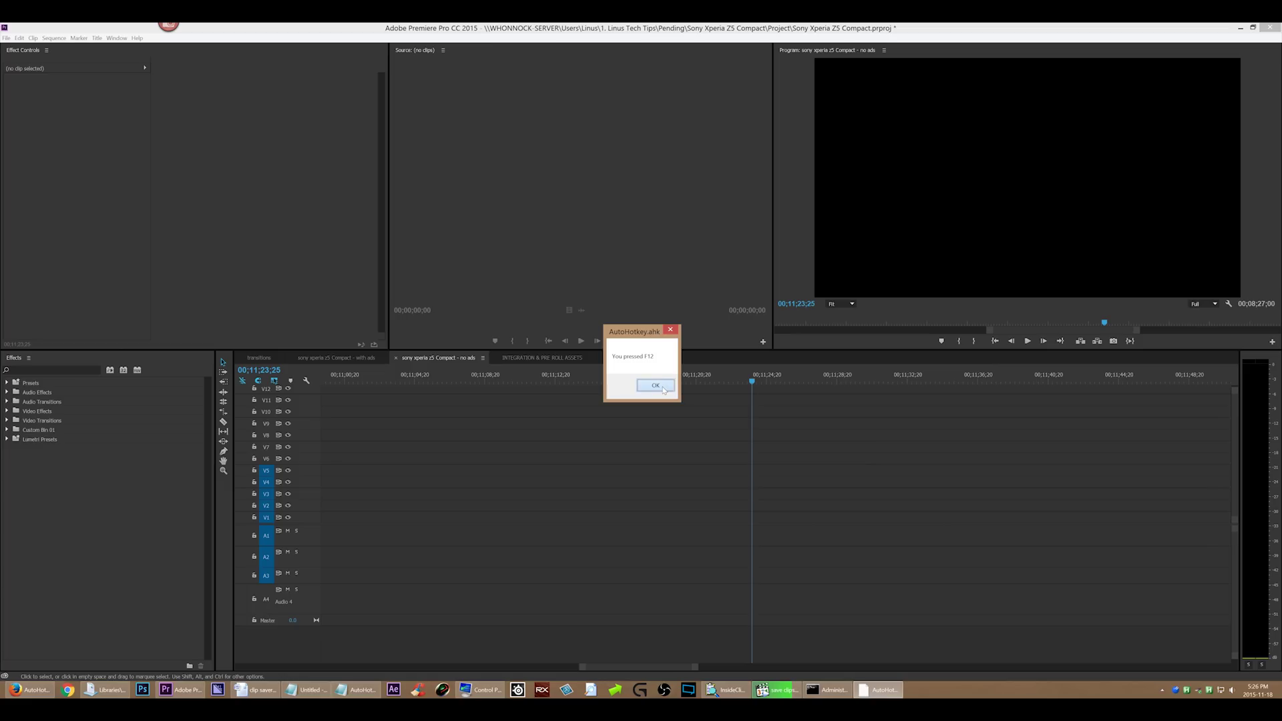
left_click(655, 386)
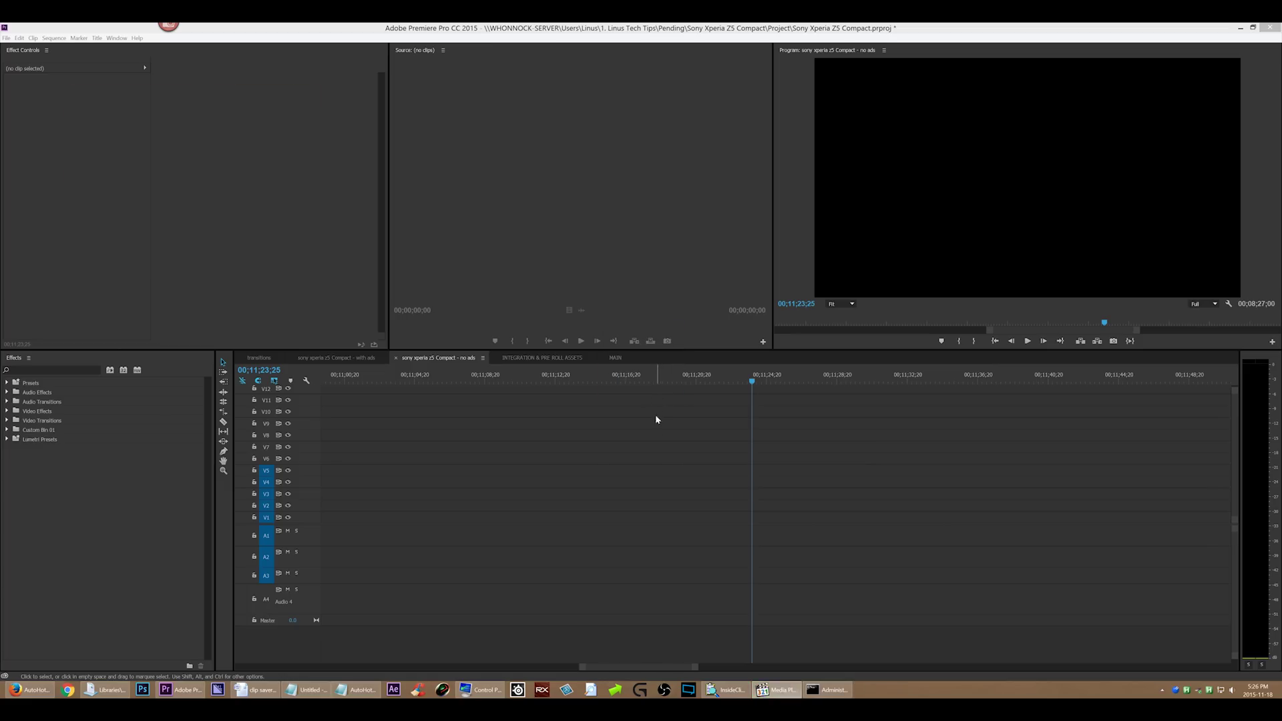
Examine the F12 script's RunWait command with its c:\ working directory, the Sleep, 50 delay and the send ^v line
left_click_drag(186, 350, 882, 350)
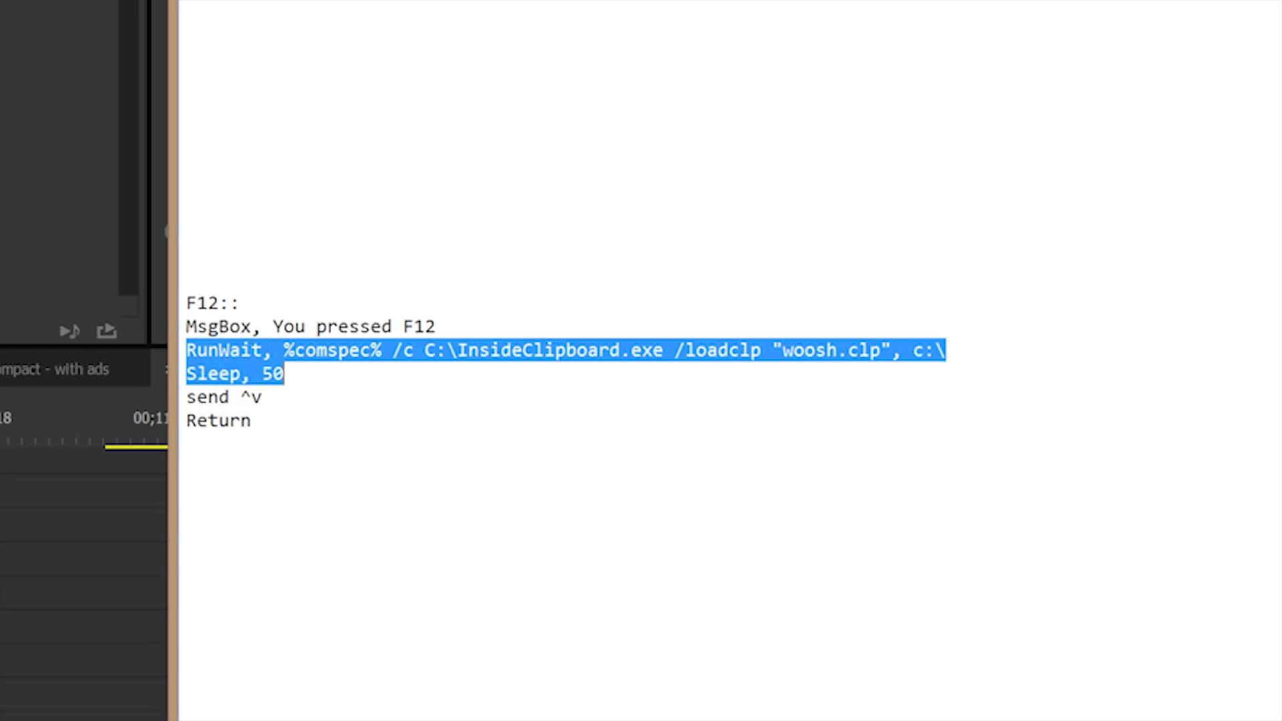
left_click(935, 350)
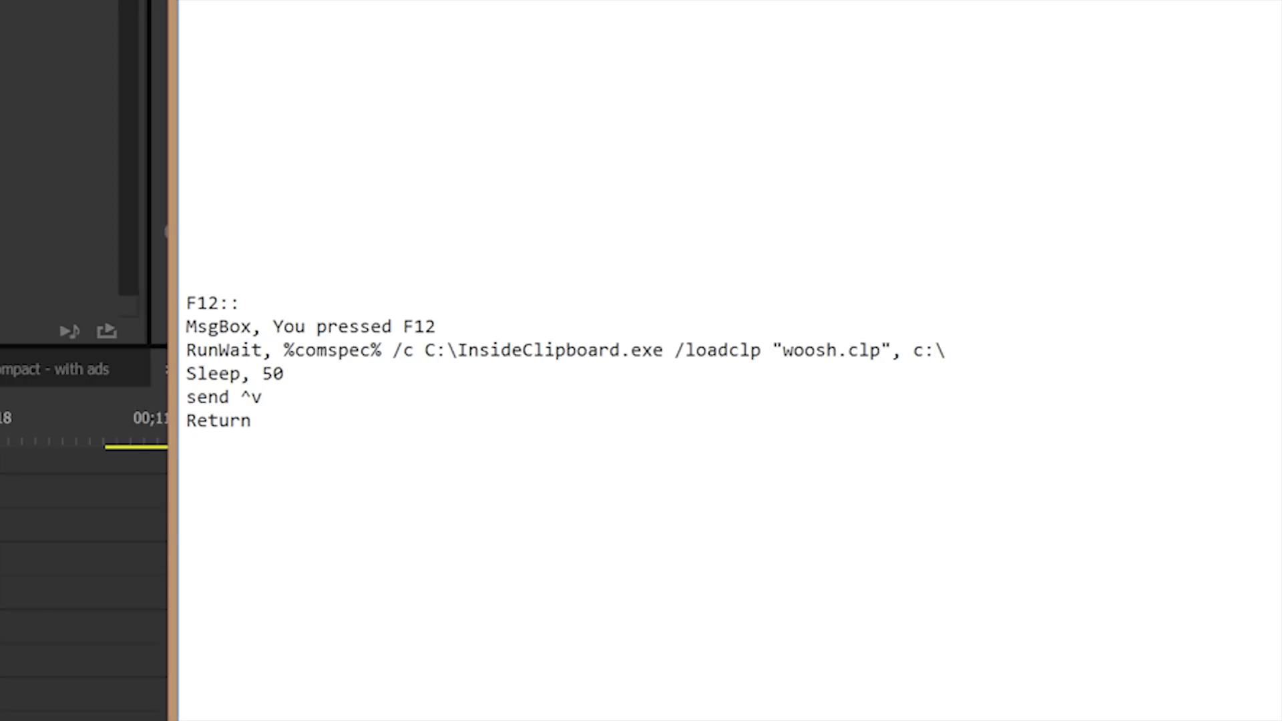
left_click(284, 373)
key("shift+Home")
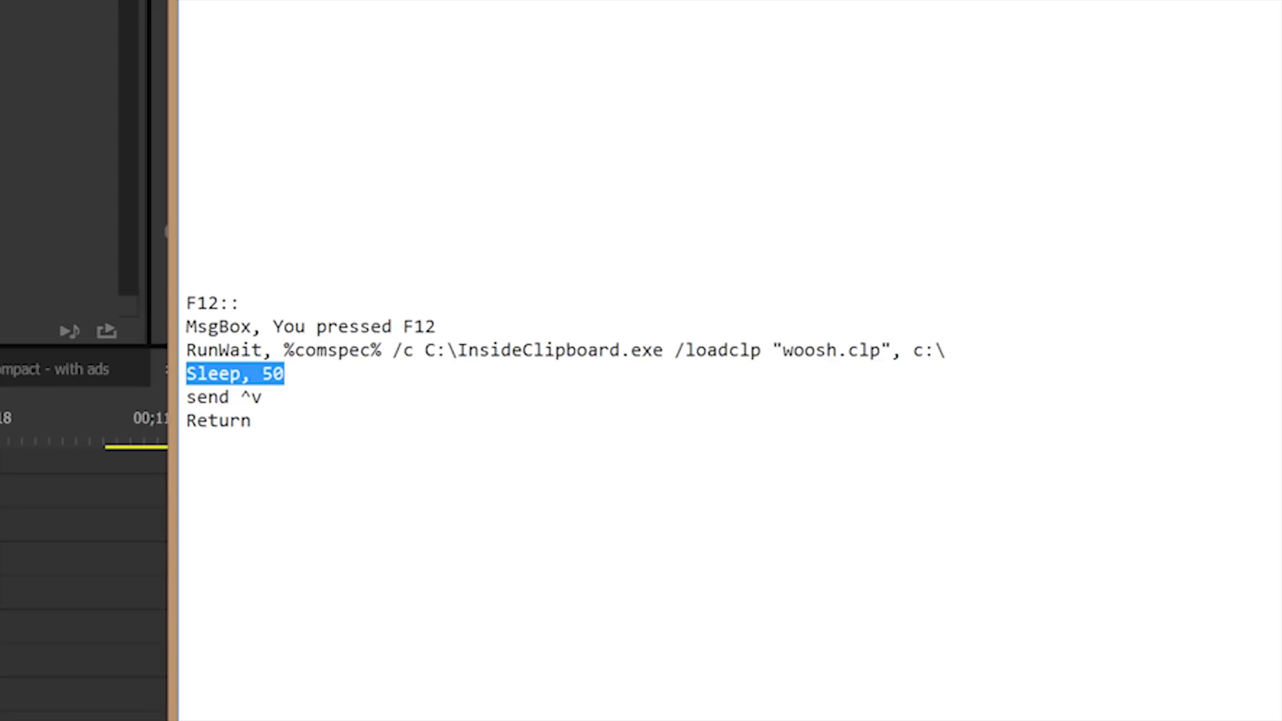
left_click(284, 373)
left_click(262, 397)
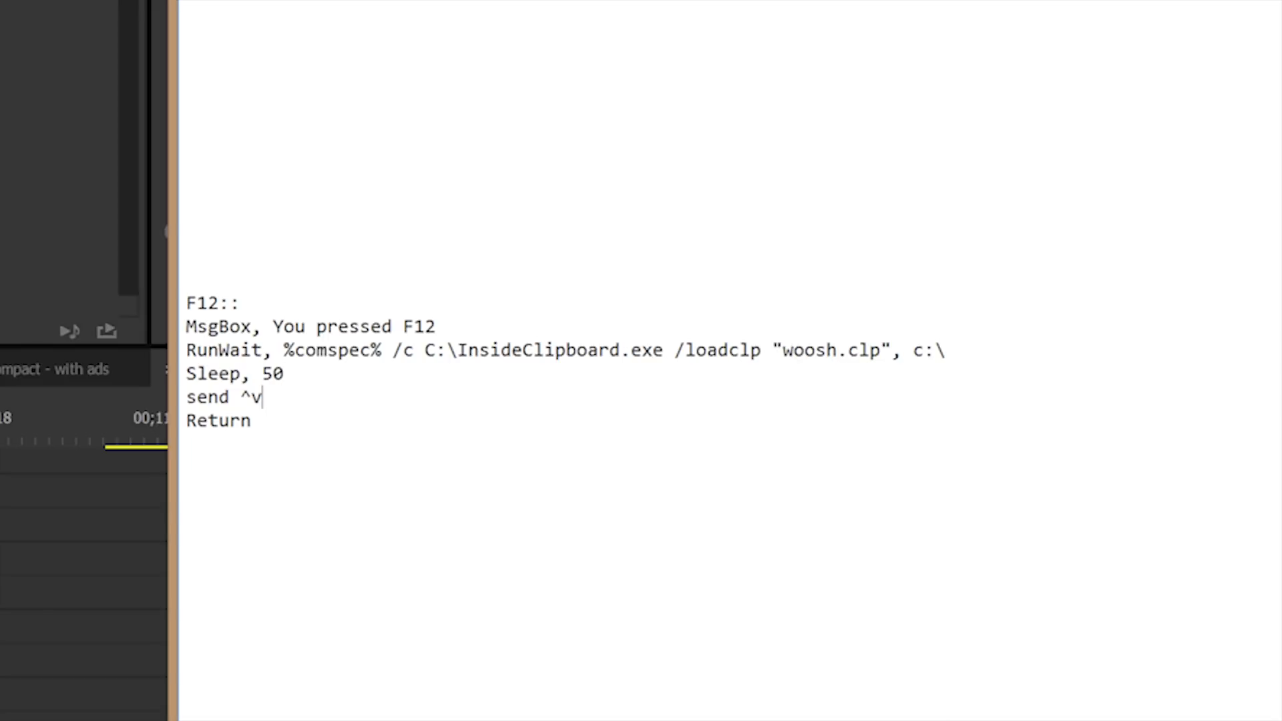
key("shift+Left")
key("shift+Left")
key("End")
key("shift+Left")
key("shift+Left")
key("shift+Left")
key("shift+Left")
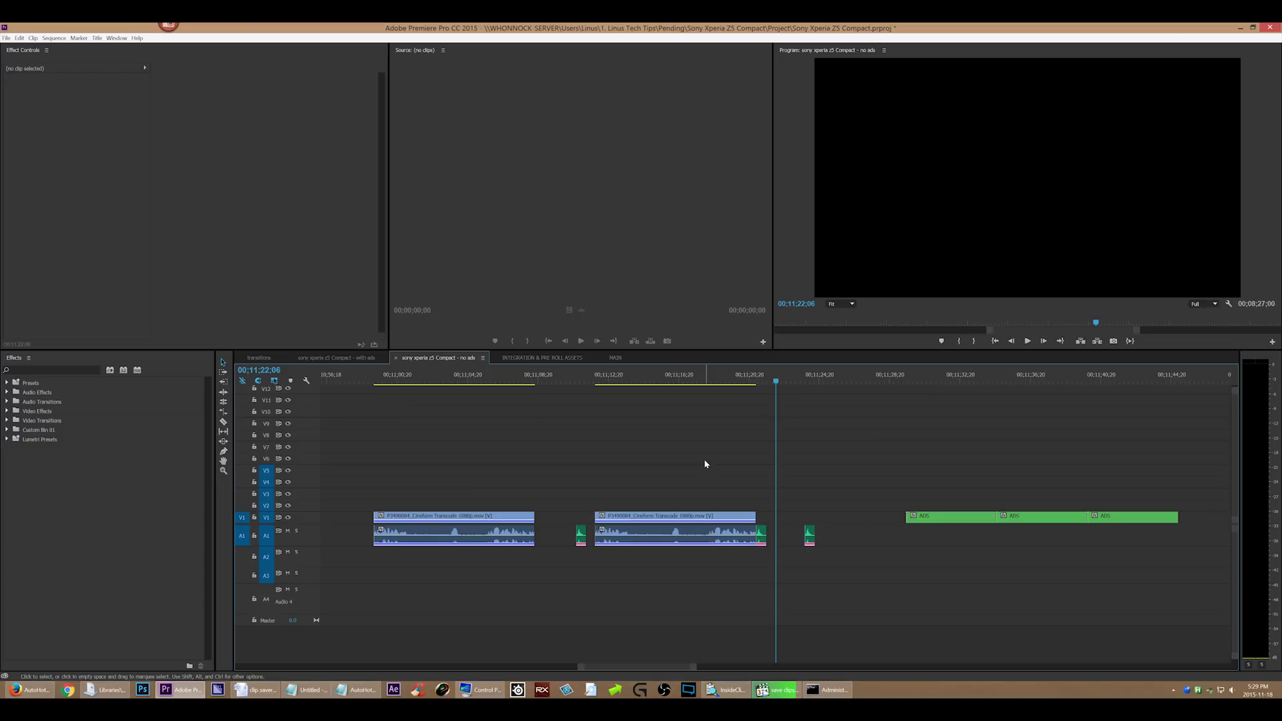
Use the F12 hotkey to paste two woosh sounds back to back at the playhead in the Premiere Pro timeline
key("F1")
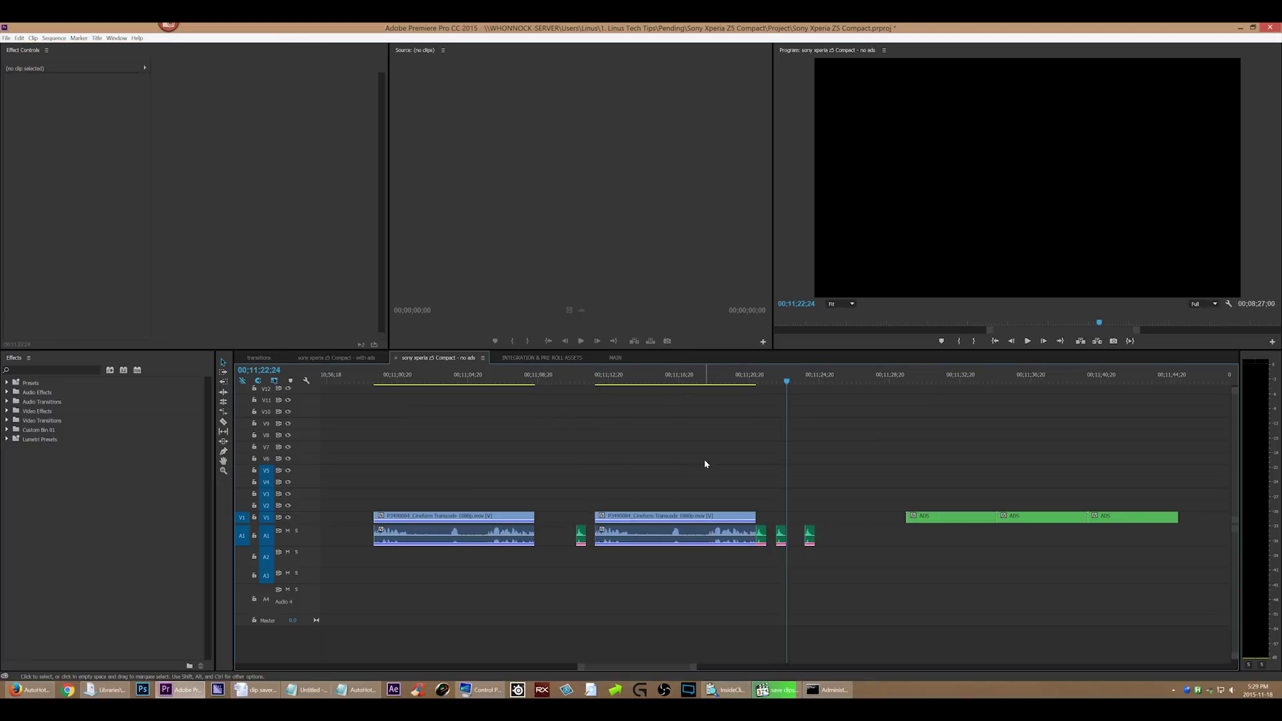
key("ctrl+v")
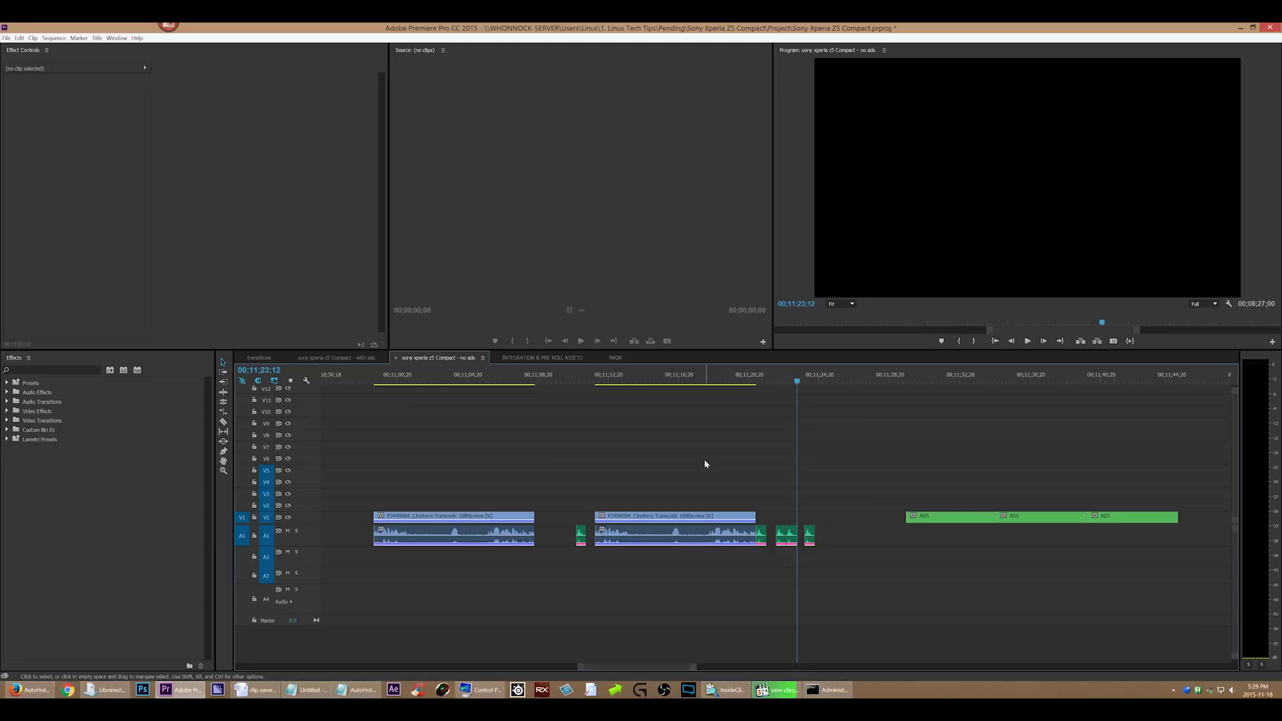
Comment out the MsgBox line of the F12 hotkey in AutoHotkey.ahk with a semicolon and save the script
left_click(357, 690)
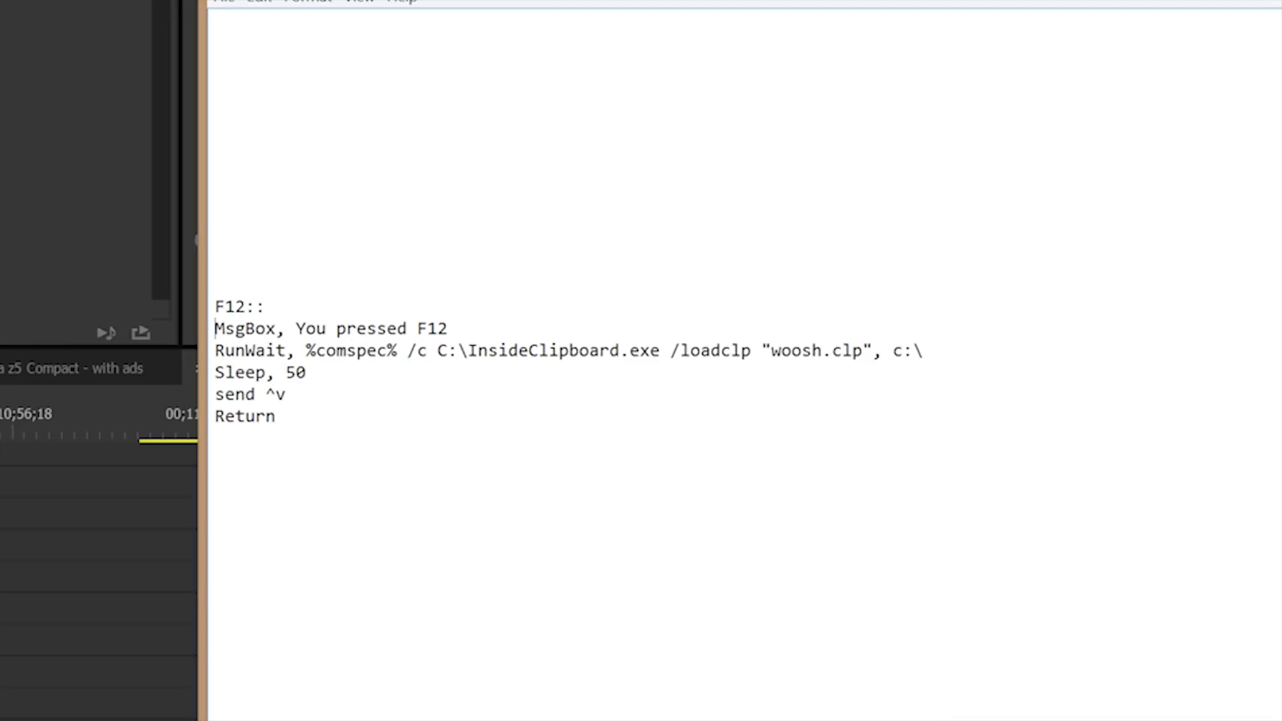
type(";")
key("Down")
key("Down")
key("End")
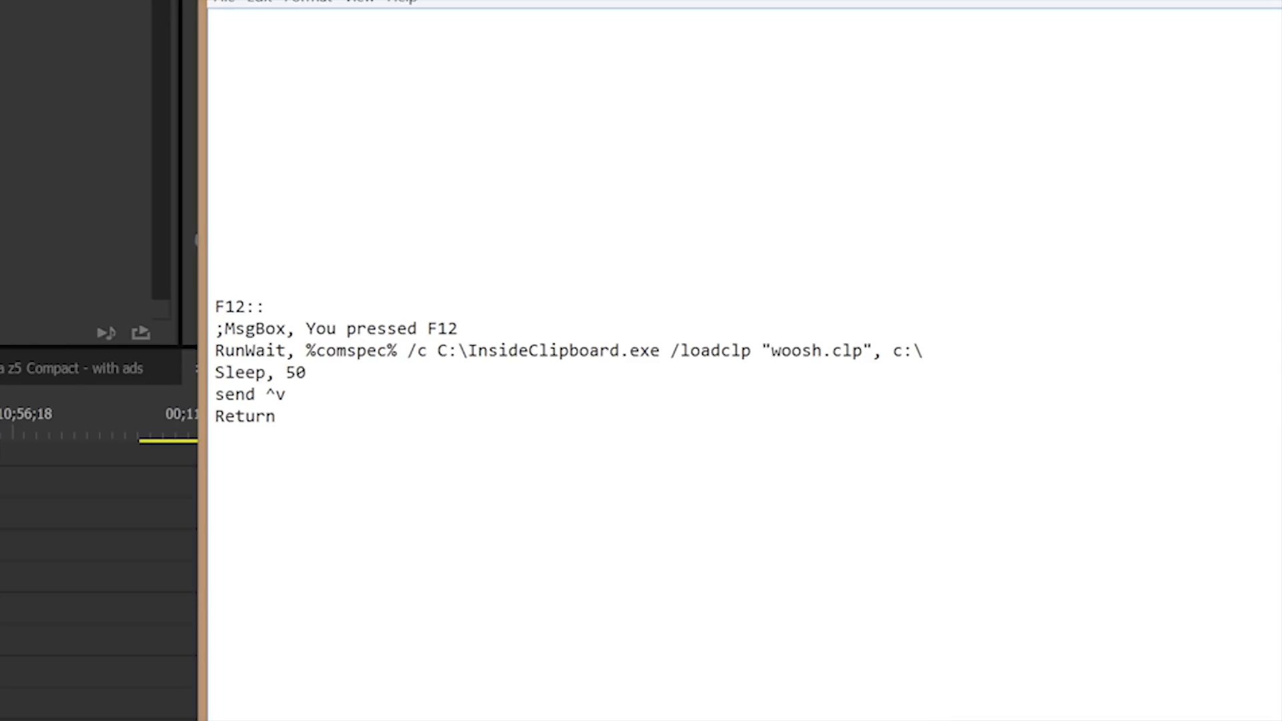
left_click(217, 4)
left_click(264, 77)
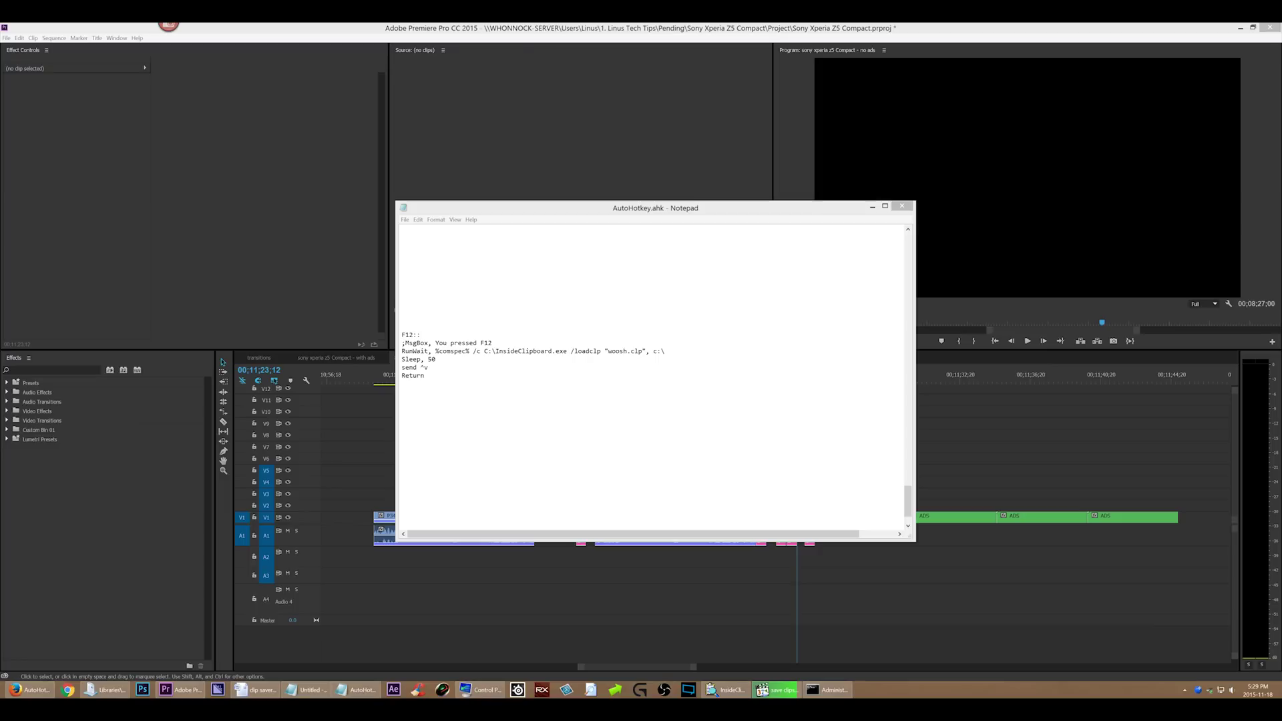
Switch to Premiere Pro and place the playhead just past the last woosh sound in the timeline
left_click(304, 298)
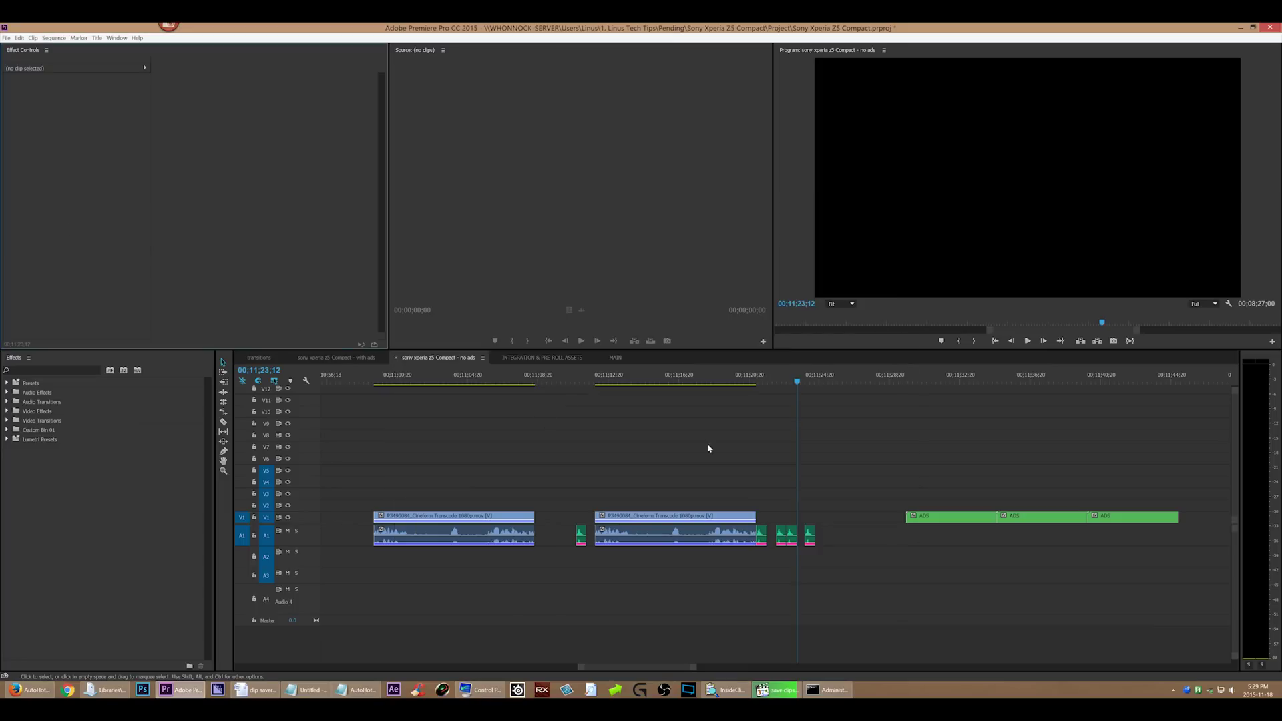
left_click(824, 379)
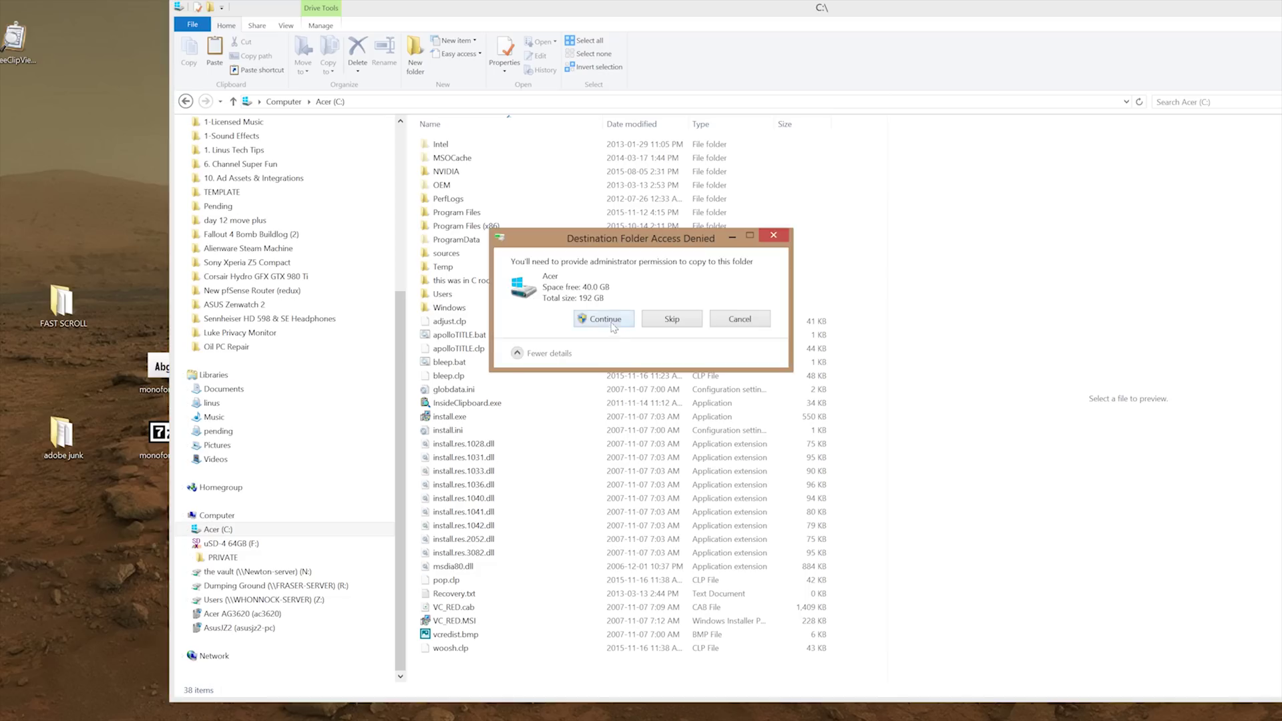
Grant administrator permission to copy titleCard.clp into the root of the Acer (C:) drive and select the copied file
left_click(611, 322)
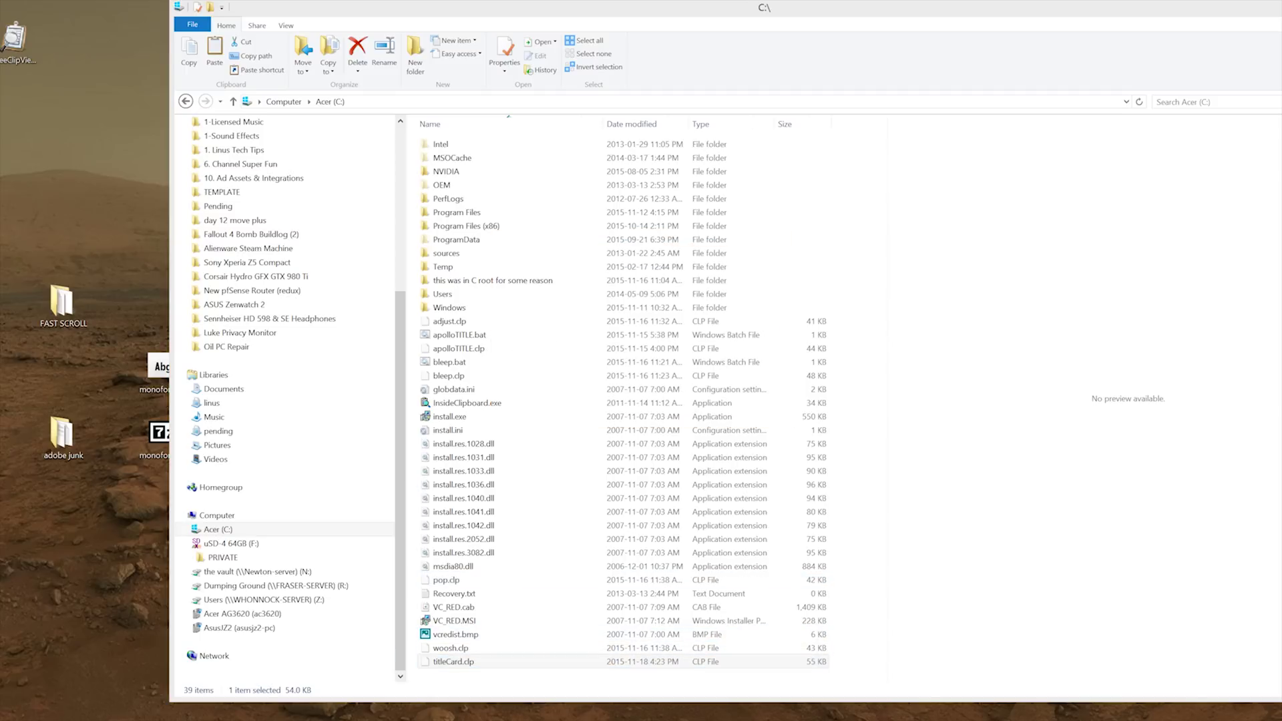
left_click(493, 662)
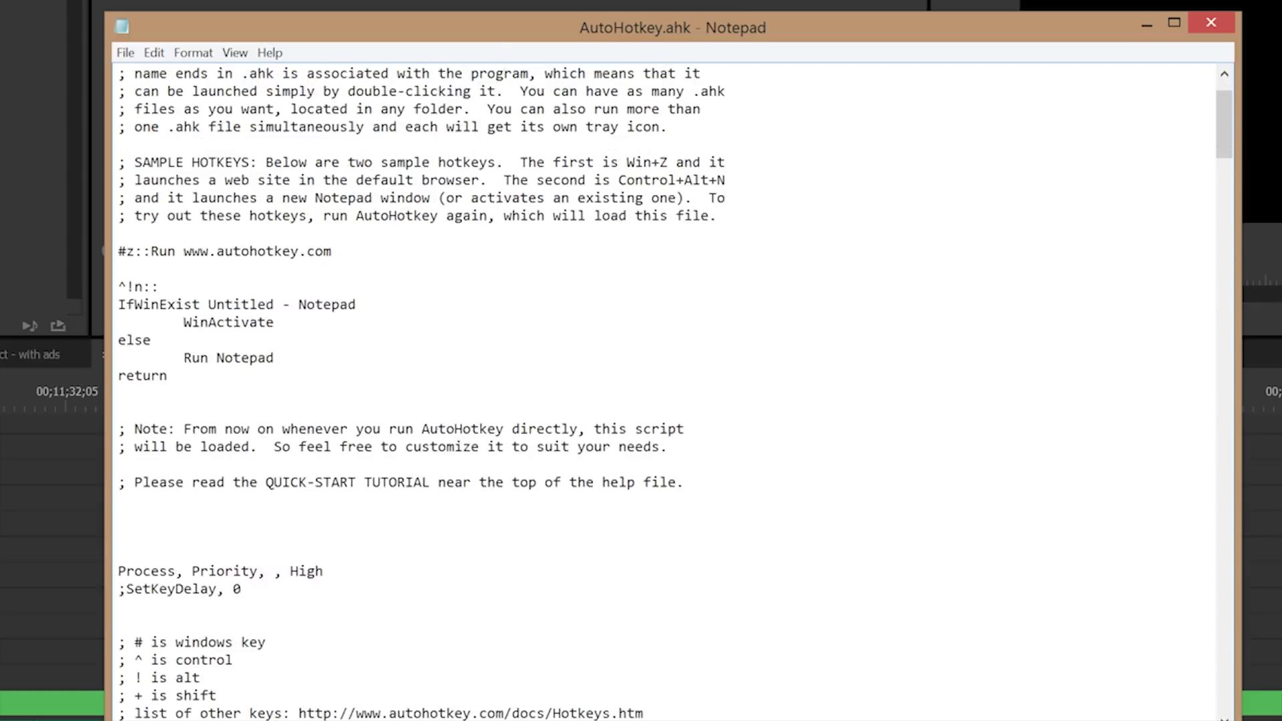
Examine the FANCY CLIPBOARD RECALLLER section of AutoHotkey.ahk, comparing the hotkeys and .clp file names used for woosh, bleep and pop
scroll(668, 401, "down", 10)
scroll(667, 401, "down", 2)
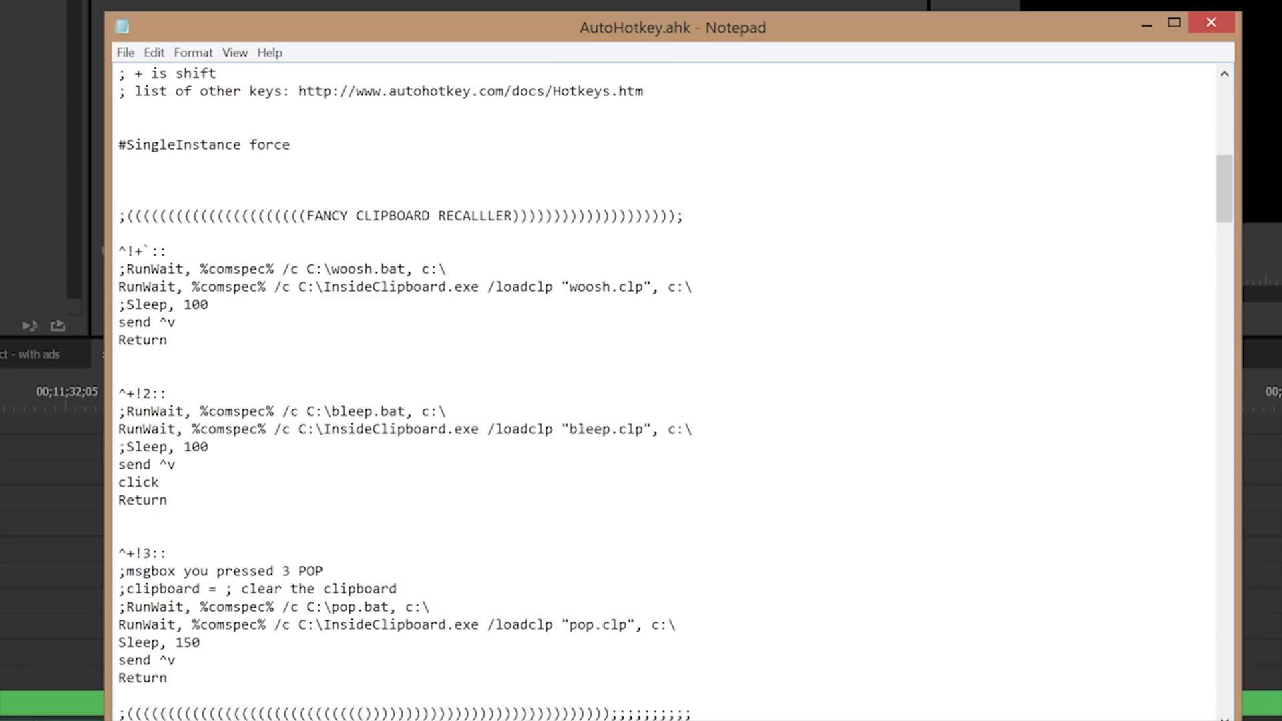
left_click_drag(118, 216, 167, 233)
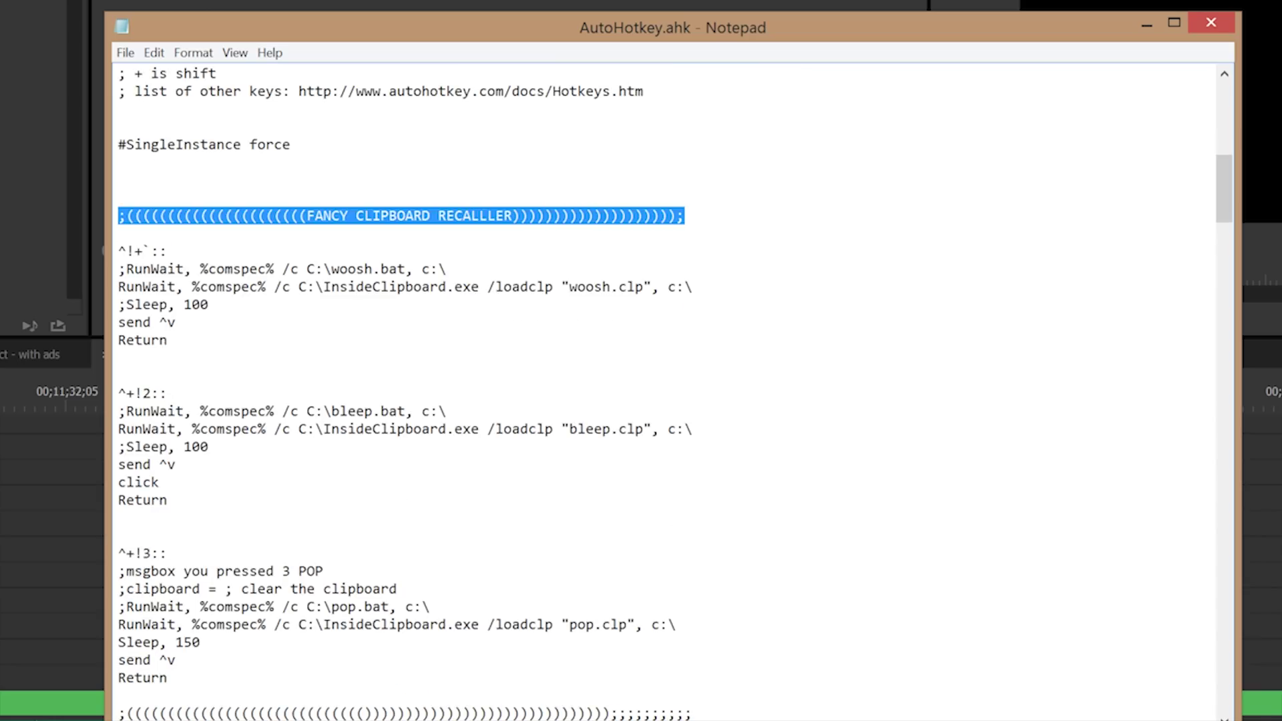
left_click_drag(119, 251, 167, 251)
left_click_drag(167, 394, 118, 393)
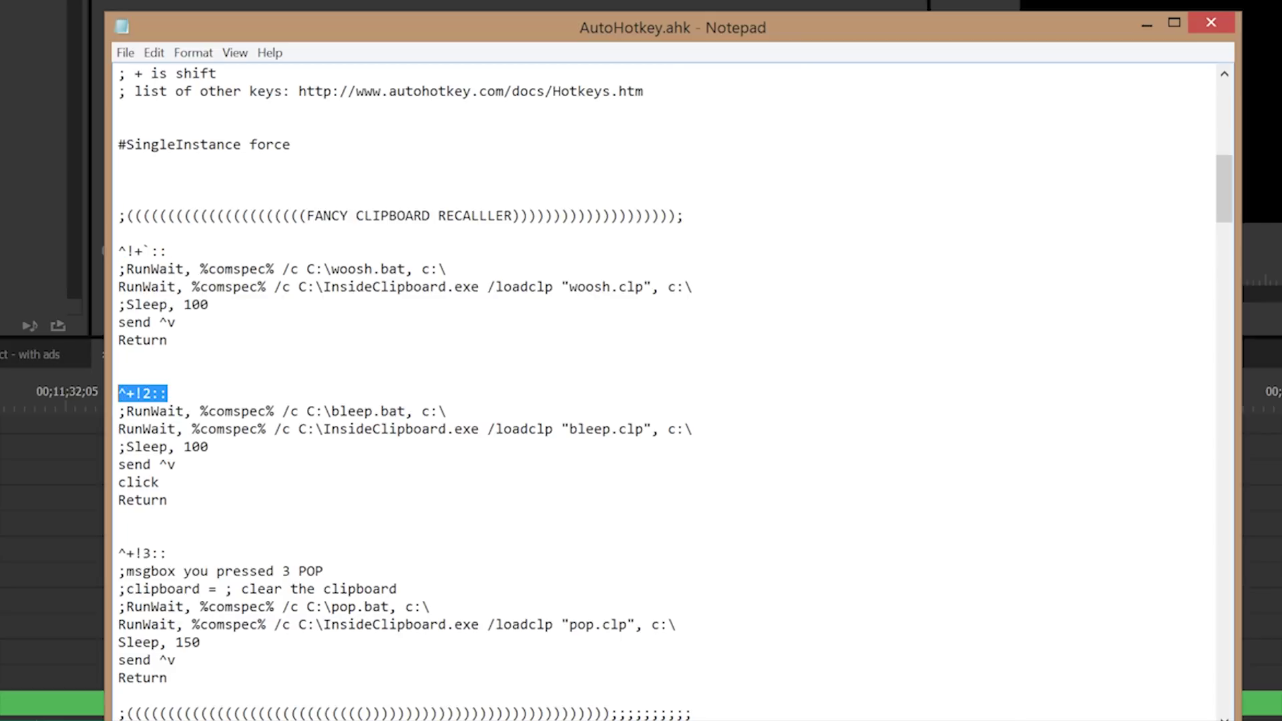
left_click_drag(167, 553, 133, 553)
scroll(668, 392, "down", 2)
double_click(605, 340)
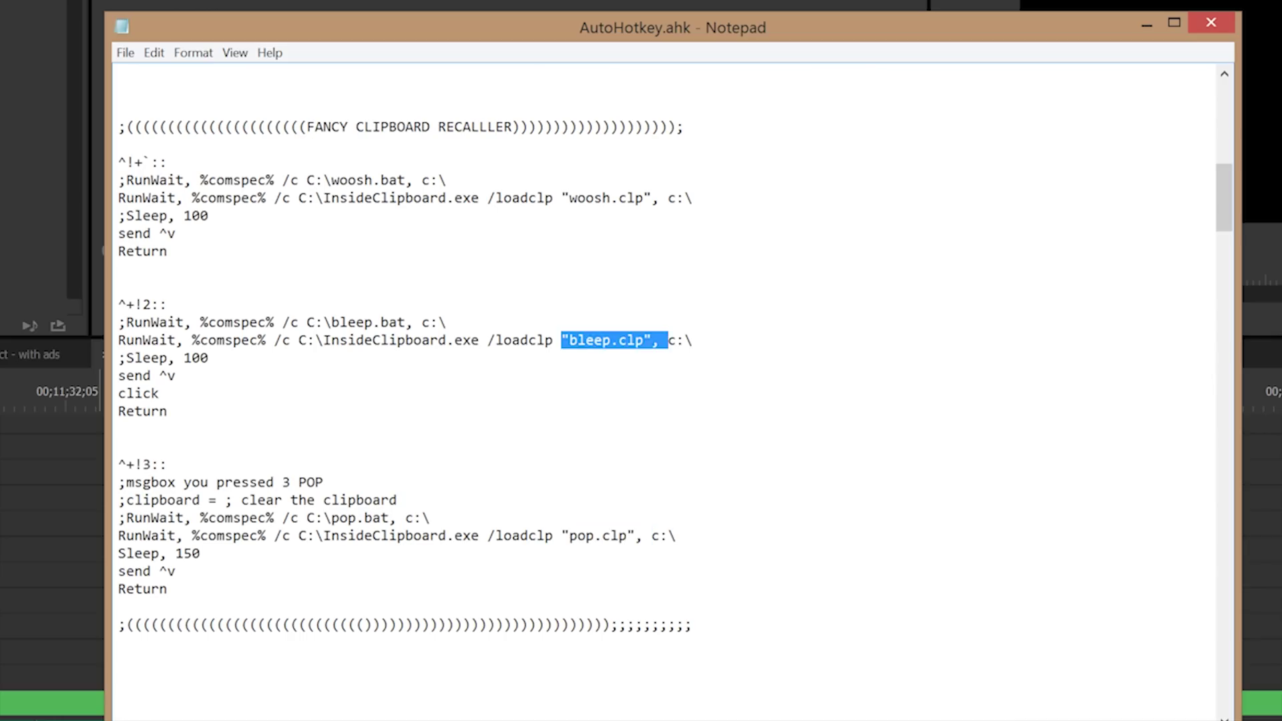
double_click(605, 197)
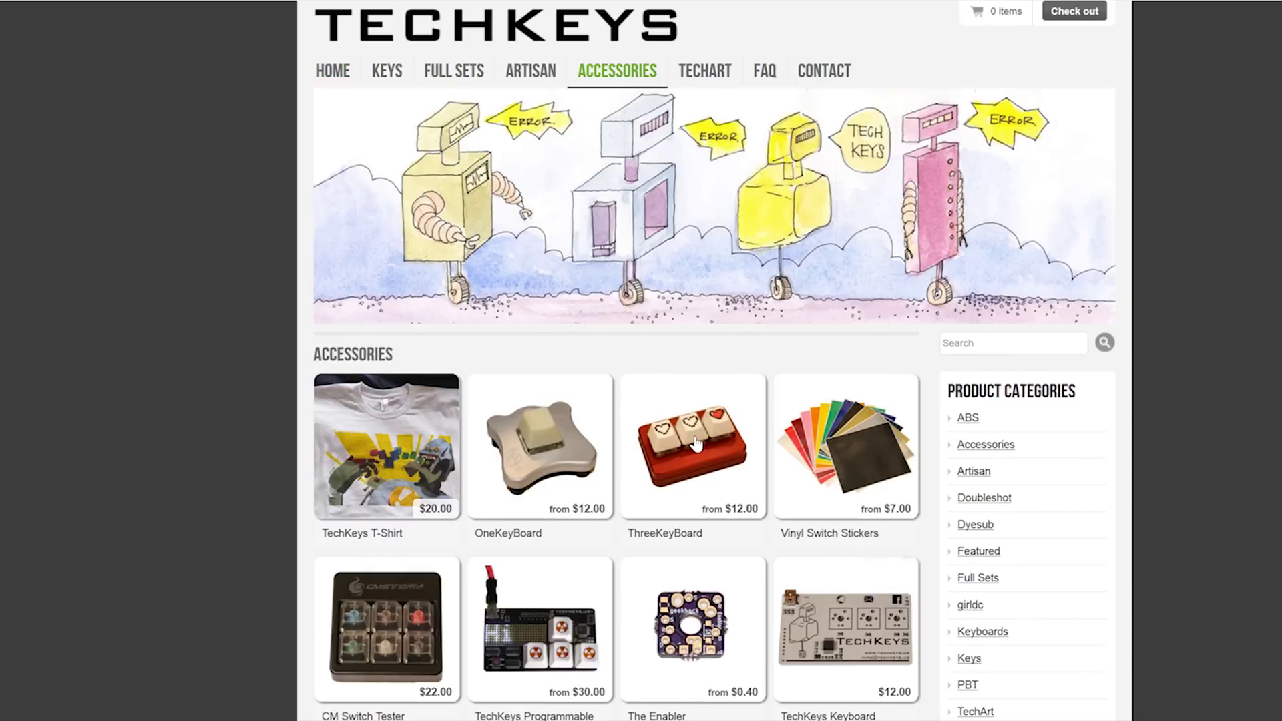
Open the ThreeKeyBoard product page on the TechKeys site, view its enlarged photo and read the product description
left_click(696, 443)
left_click(442, 454)
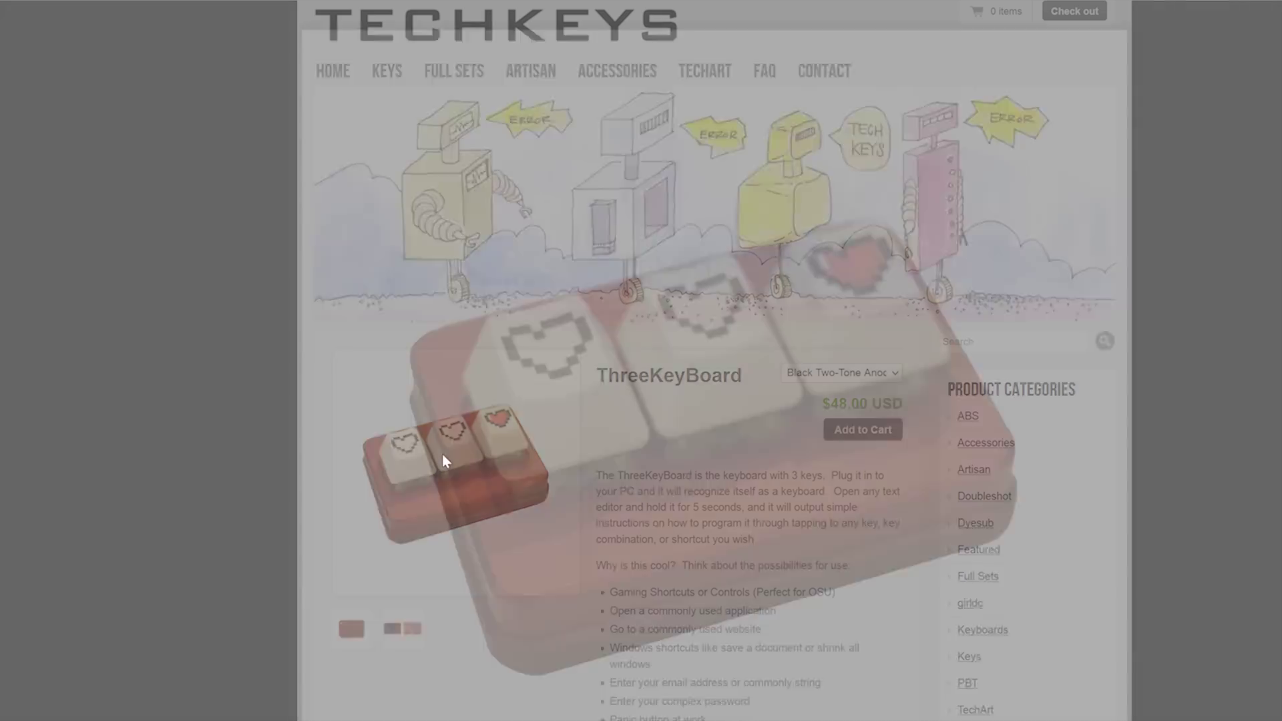
left_click(217, 479)
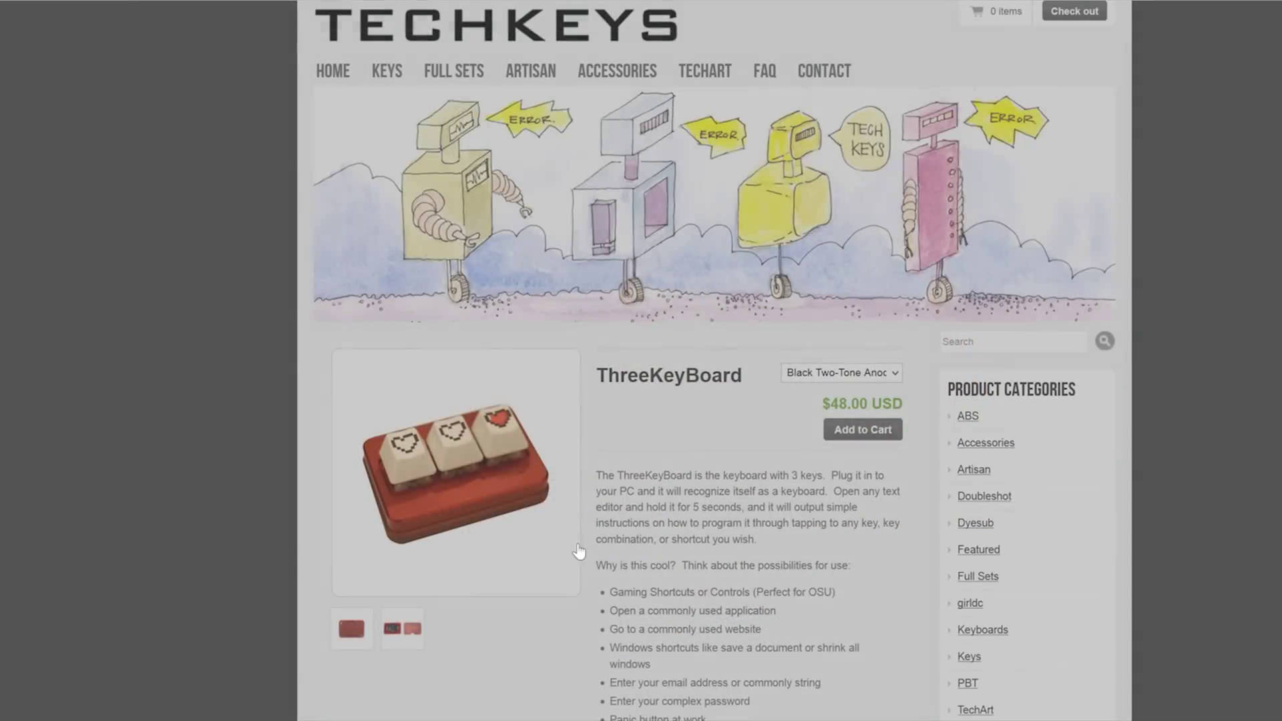
scroll(217, 479, "down", 2)
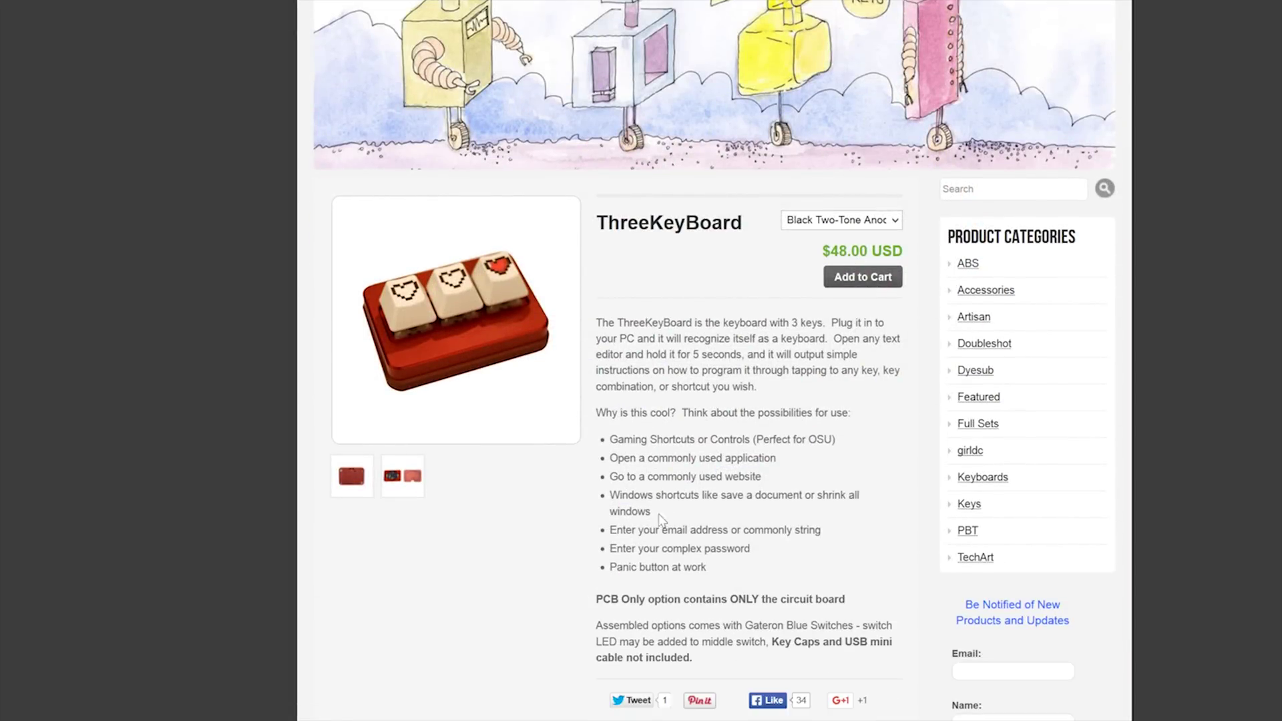
left_click_drag(595, 320, 852, 414)
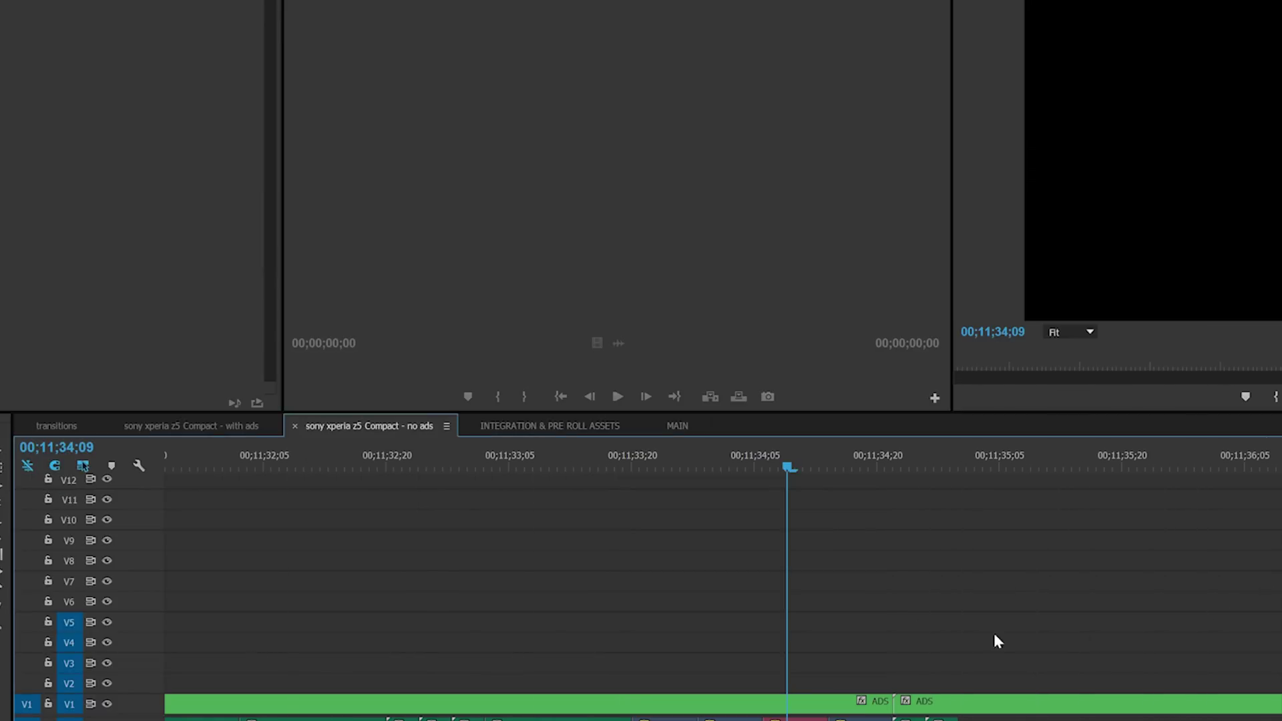
scroll(879, 561, "down", 2)
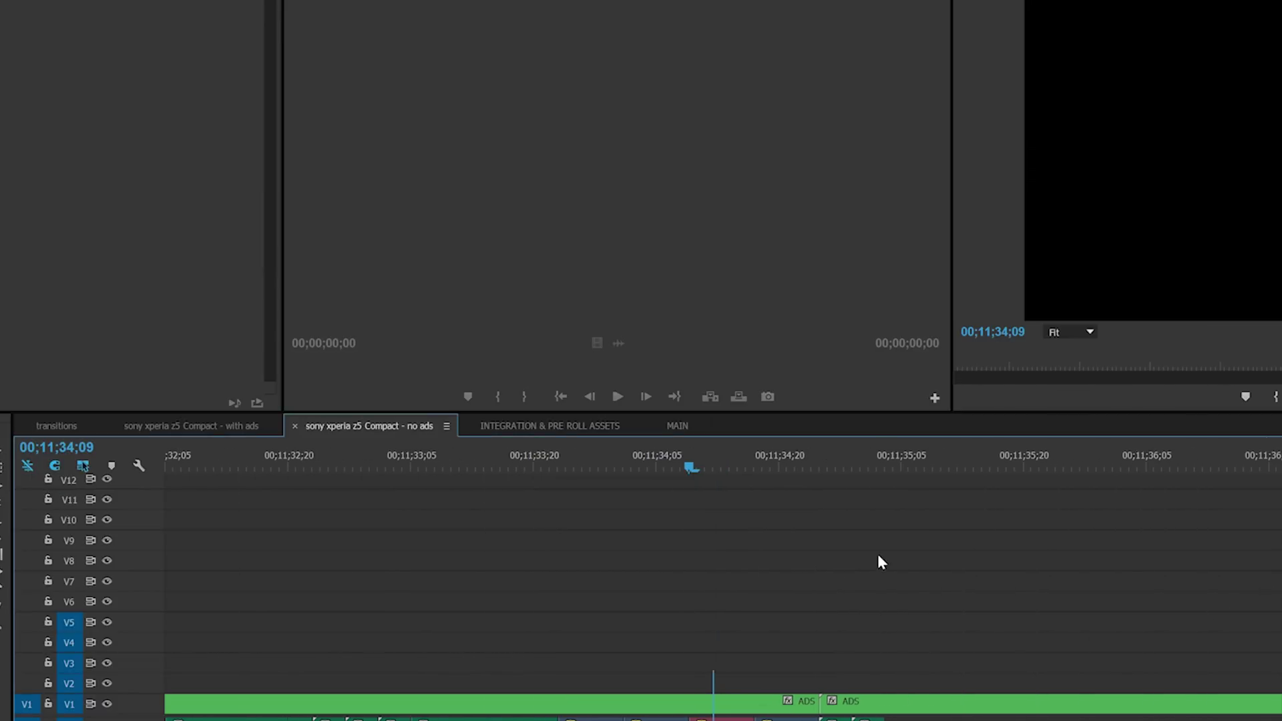
Paste the saved woosh sound onto track A1 past the existing sound clips and play it back from its start
key("ctrl+v")
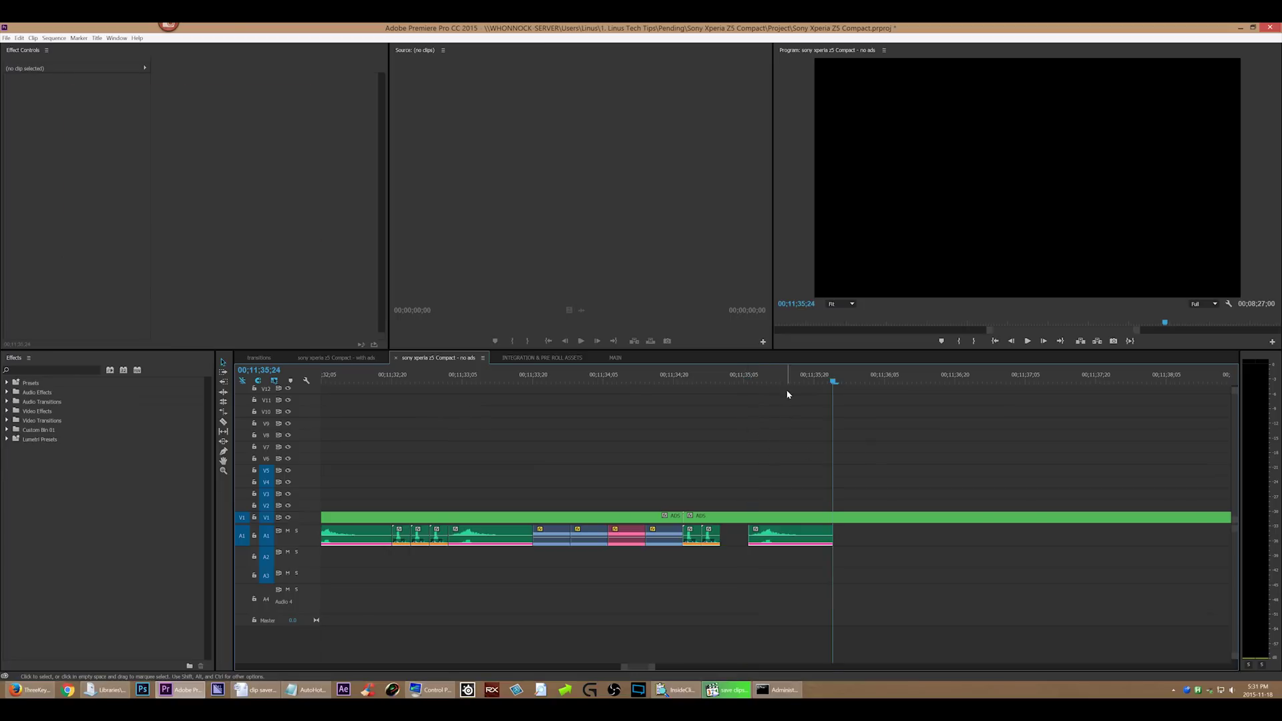
left_click(749, 379)
key("space")
key("space")
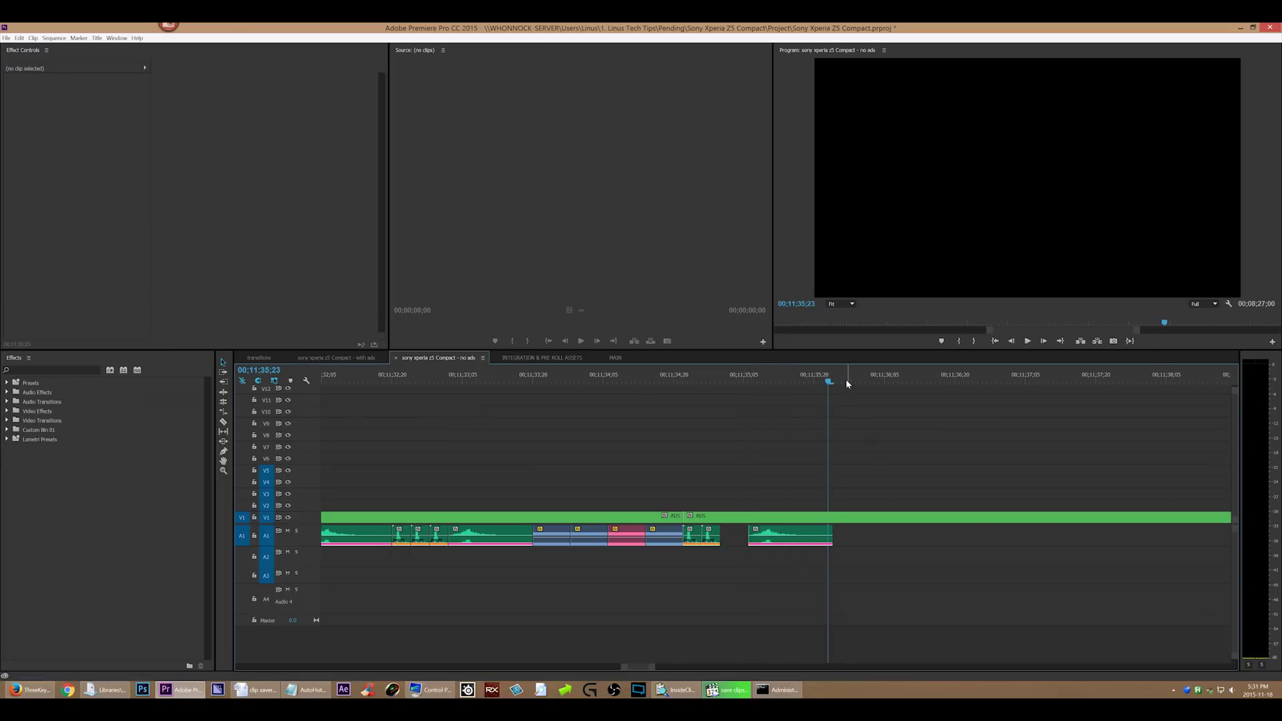
Paste one saved pop sound onto track A1 just past the new woosh clip and play it back
left_click(847, 382)
key("ctrl+v")
left_click(847, 382)
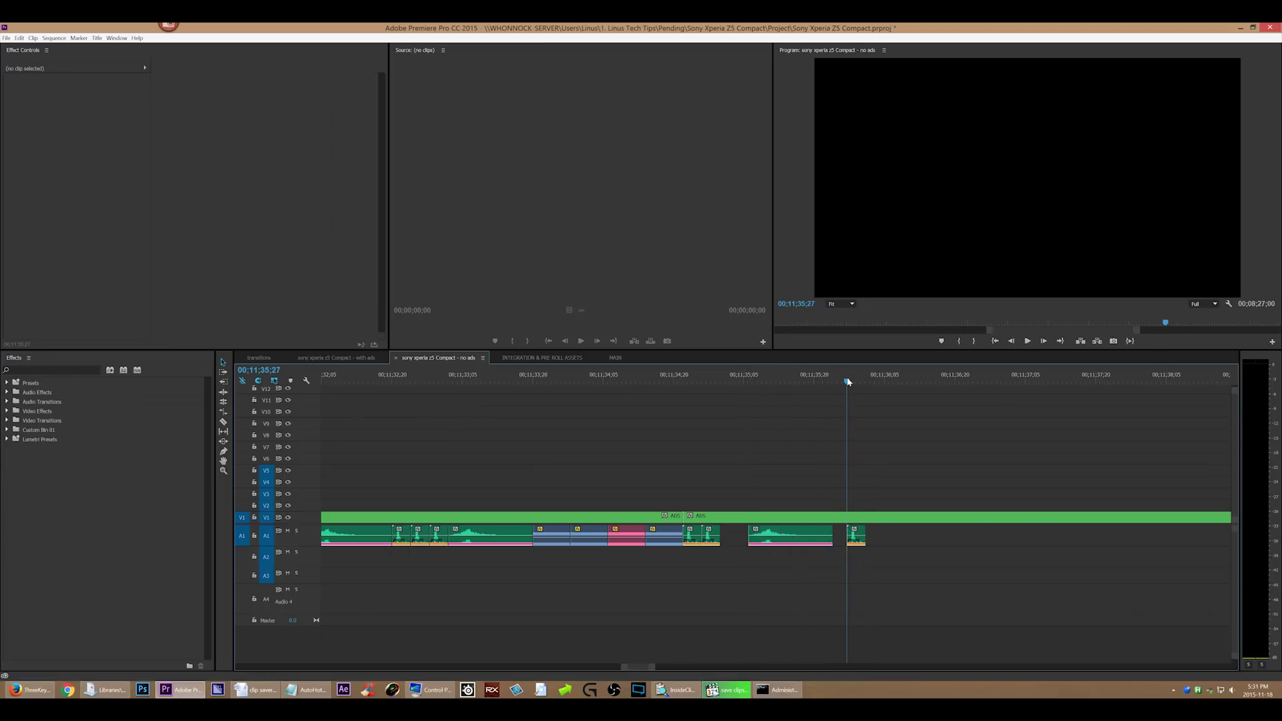
key("space")
key("space")
Paste four saved pop sounds back to back onto track A1, leaving a gap after the single pop
key("ctrl+v")
key("ctrl+v")
key("ctrl+v")
key("ctrl+v")
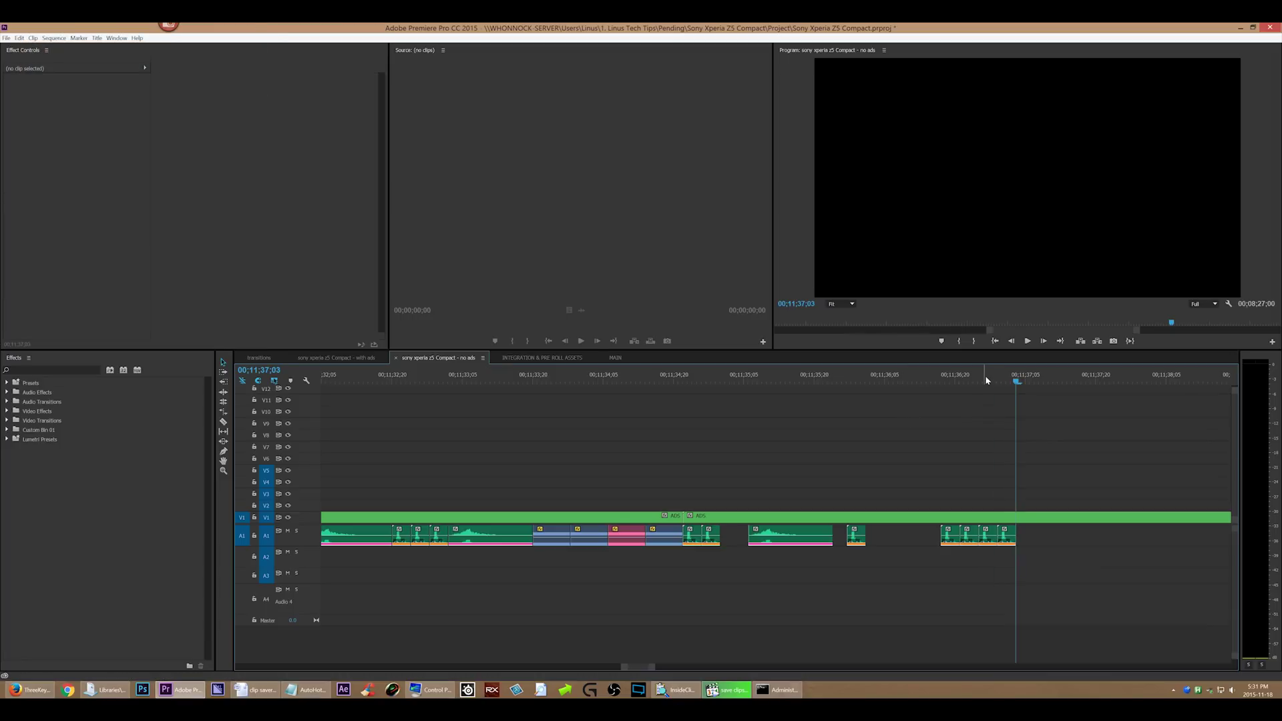
Paste the saved bleep sound directly after the four pops on track A1 and play it back
key("ctrl+v")
left_click(1009, 381)
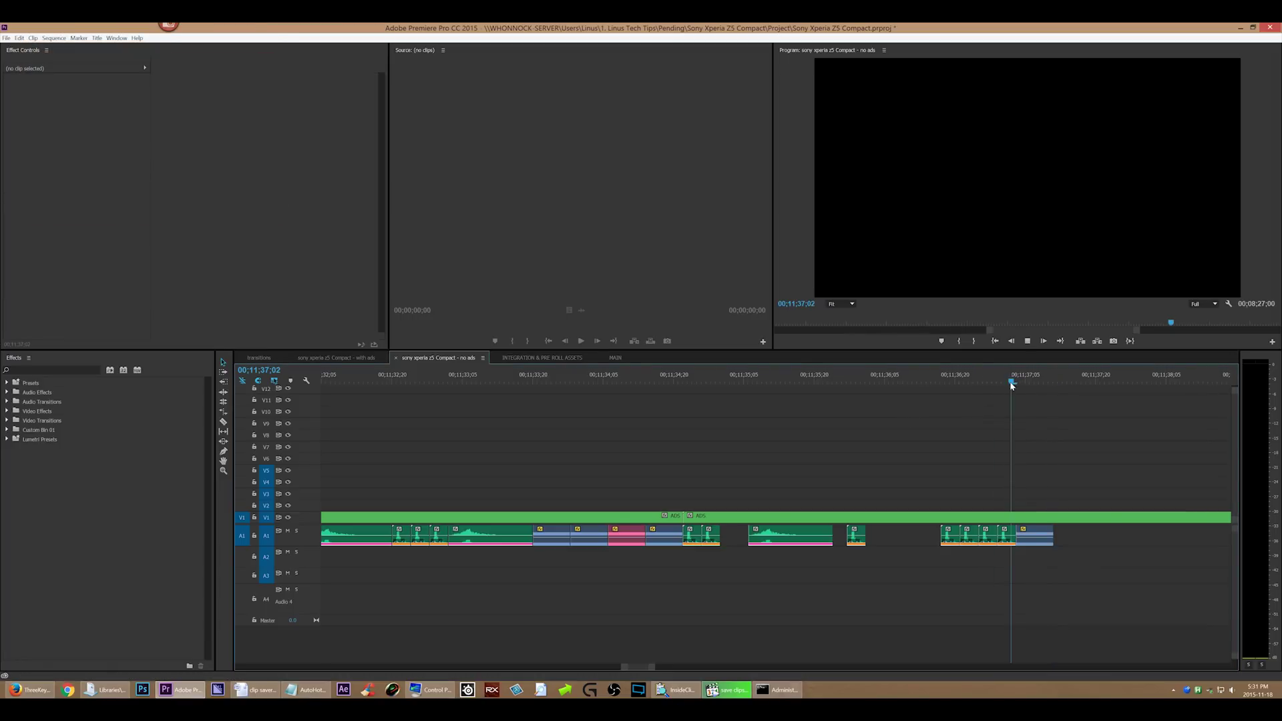
key("space")
key("space")
Paste another saved clip into the timeline at 00;11;38;01, past the bleep sound
key("ctrl+v")
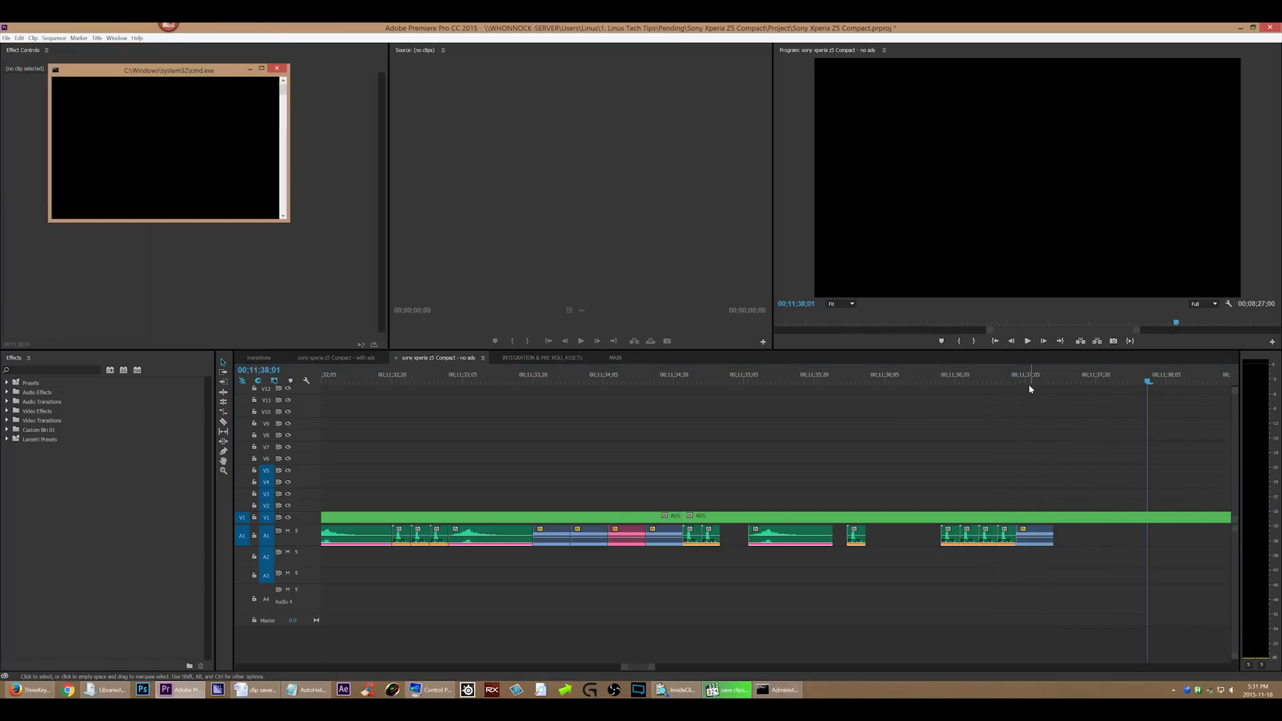